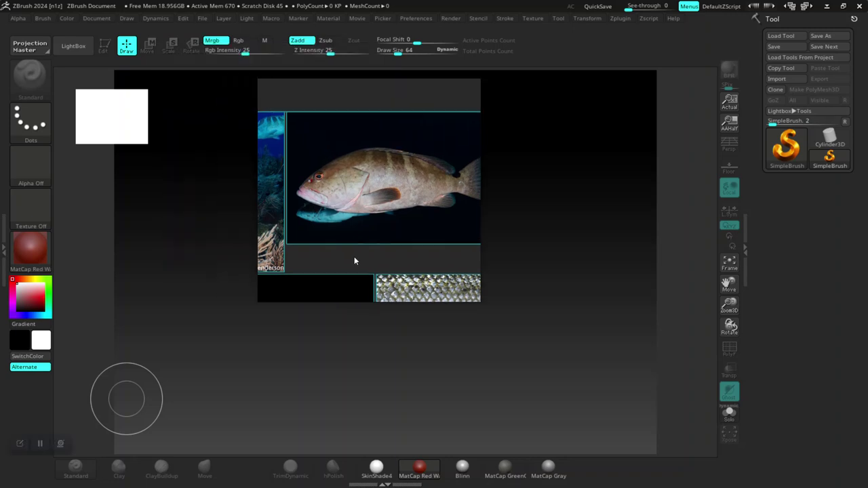
# Set Back Range to 0 for a flat grey canvas and load DefaultProject.ZPR from LightBox
pyautogui.moveTo(243, 226); pyautogui.dragTo(848, 288)
pyautogui.moveTo(809, 250); pyautogui.dragTo(634, 229)
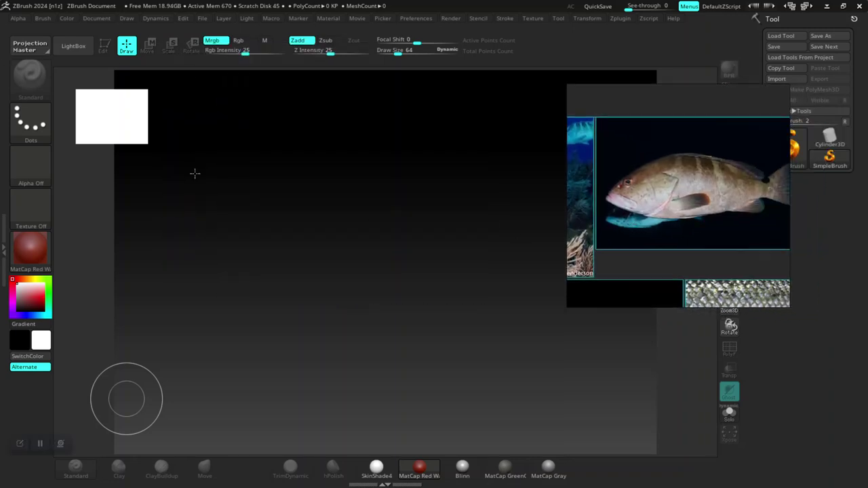
pyautogui.click(90, 18)
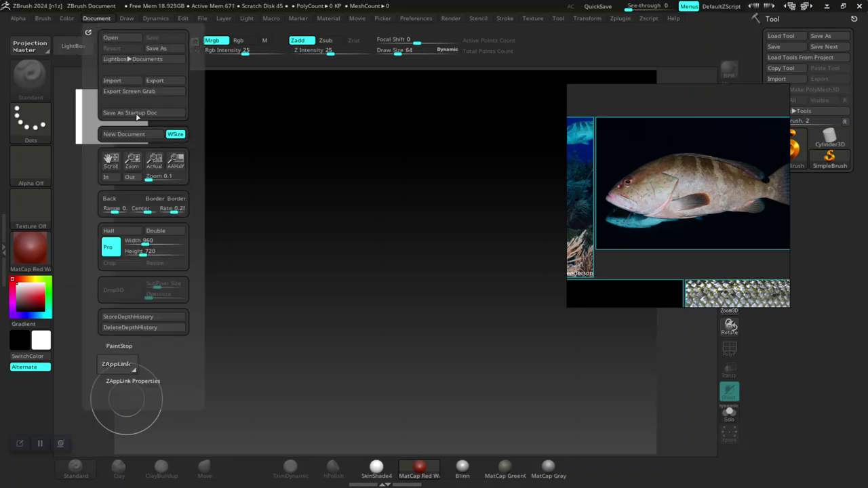
pyautogui.moveTo(114, 209); pyautogui.dragTo(104, 210)
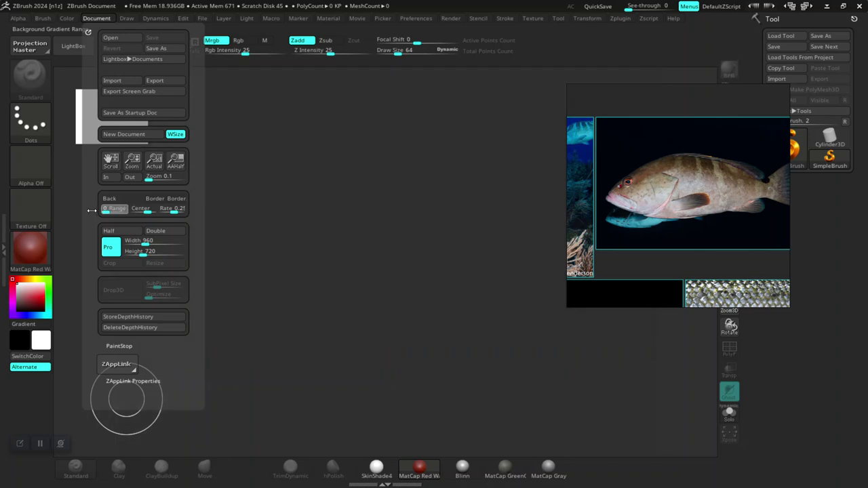
pyautogui.click(76, 47)
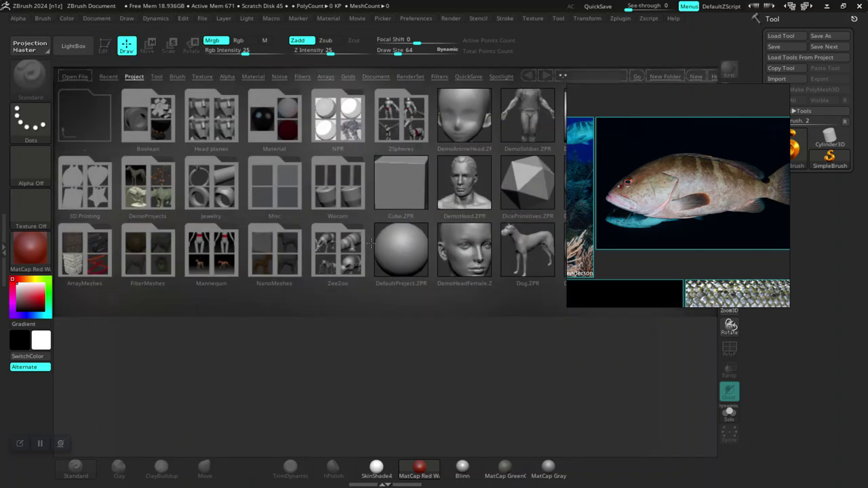
pyautogui.click(393, 250)
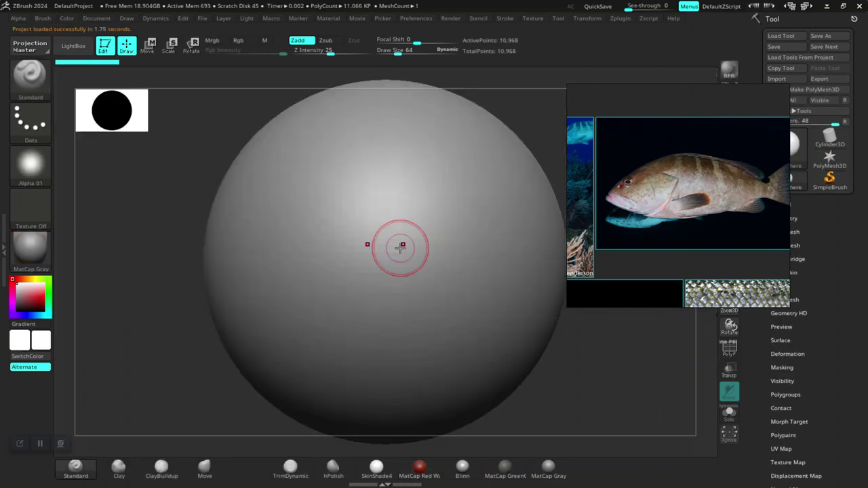
# Frame the sphere, turn on the PolyFrame wireframe, and pick the IMM Primitives brush
pyautogui.moveTo(719, 243)
pyautogui.mouseDown()
pyautogui.moveTo(546, 248)
pyautogui.moveTo(112, 226)
pyautogui.moveTo(686, 176)
pyautogui.mouseUp()
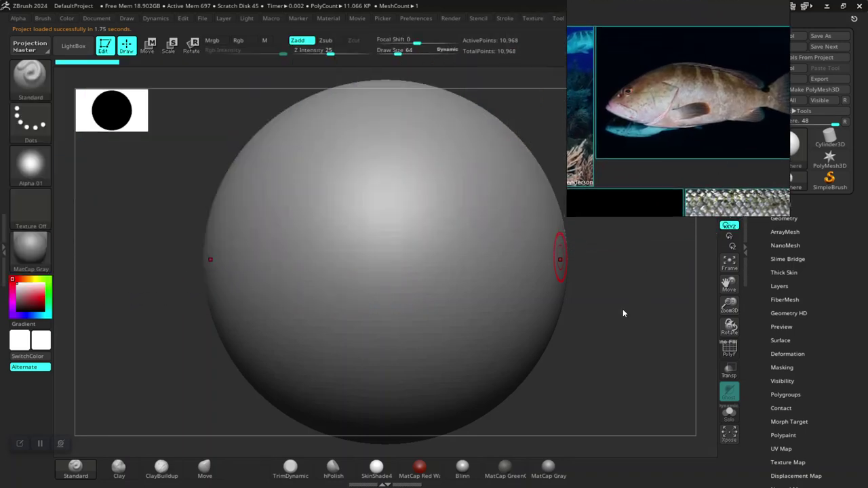
pyautogui.press('f')
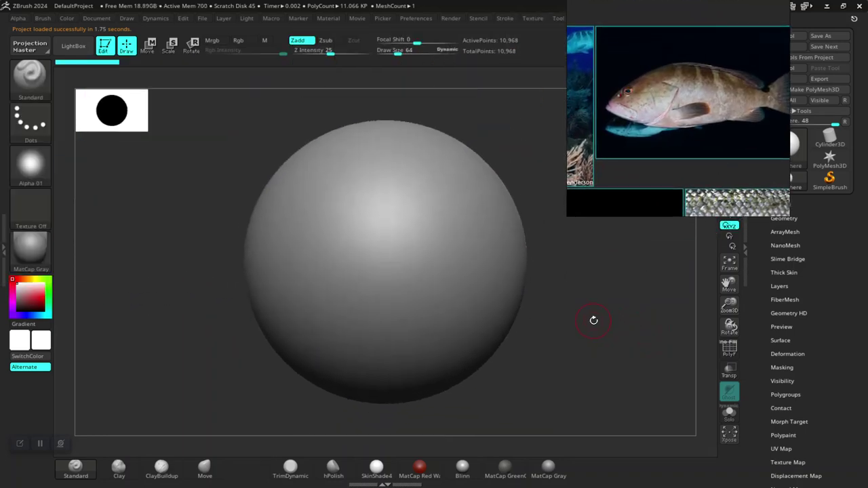
pyautogui.hotkey('shift', 'f')
pyautogui.moveTo(583, 333)
pyautogui.mouseDown()
pyautogui.moveTo(587, 402)
pyautogui.moveTo(603, 362)
pyautogui.moveTo(583, 300)
pyautogui.moveTo(594, 359)
pyautogui.moveTo(656, 363)
pyautogui.moveTo(649, 326)
pyautogui.moveTo(640, 340)
pyautogui.moveTo(658, 219)
pyautogui.mouseUp()
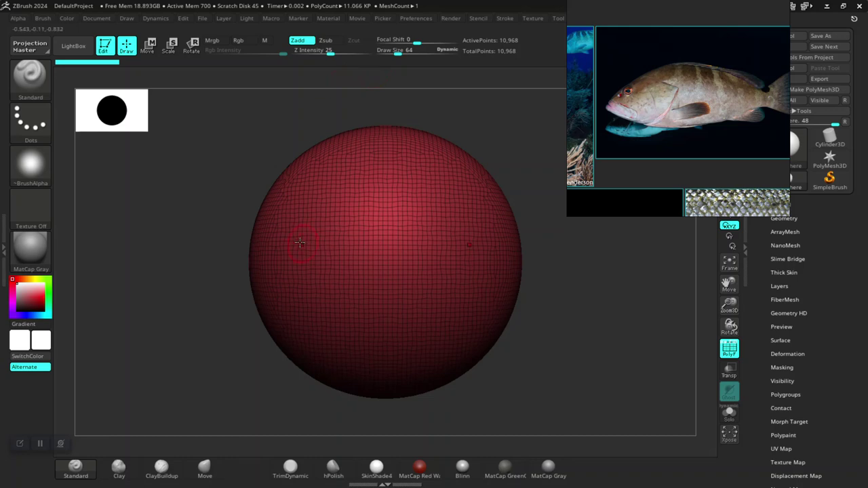
pyautogui.press('b')
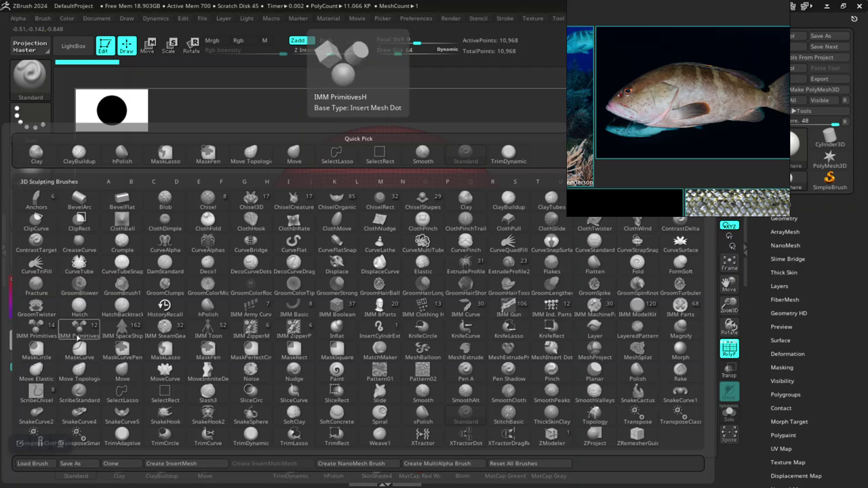
pyautogui.click(41, 335)
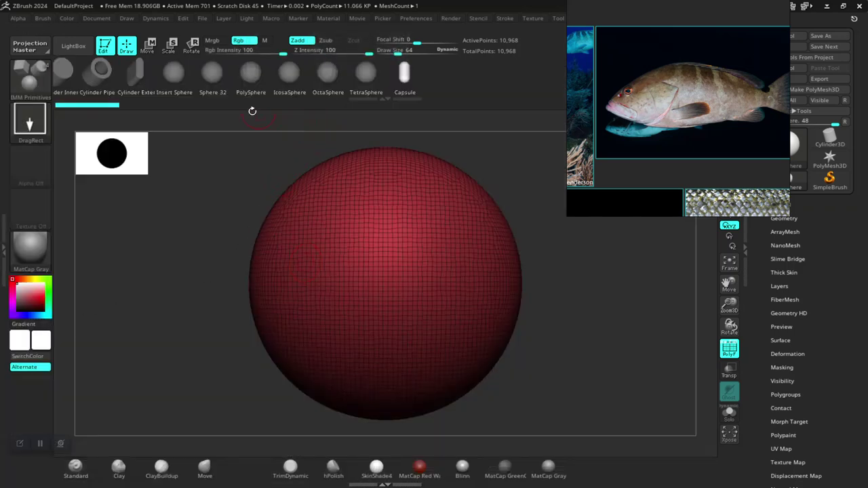
# Select the PolySphere primitive and expand the Tool > Geometry options
pyautogui.click(249, 71)
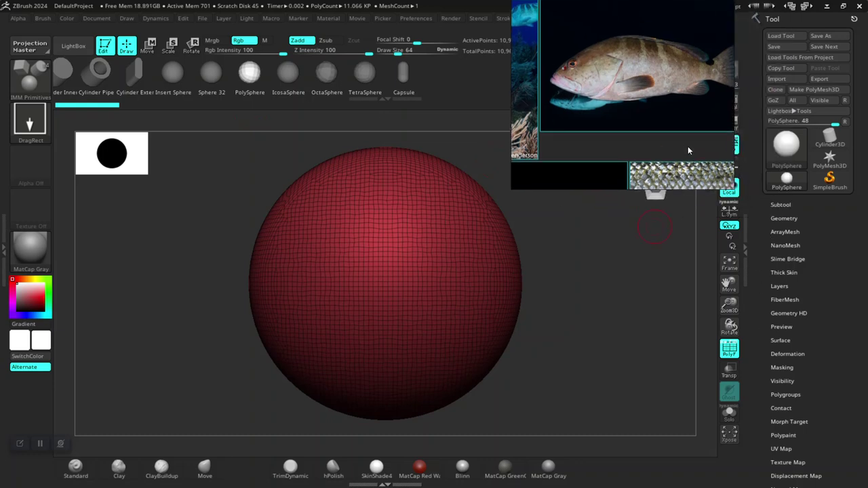
pyautogui.click(784, 219)
pyautogui.moveTo(770, 313); pyautogui.dragTo(765, 285)
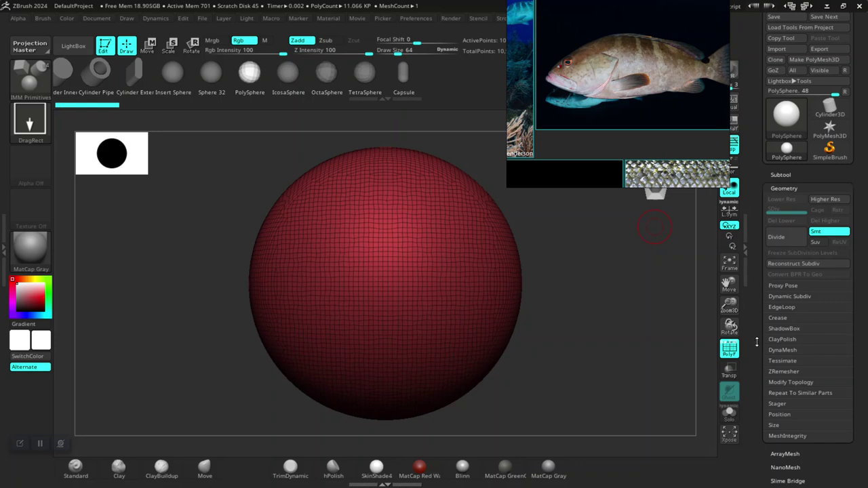
# Convert the PolySphere brush into the current mesh with MeshFromBrush and select the Move brush
pyautogui.click(787, 382)
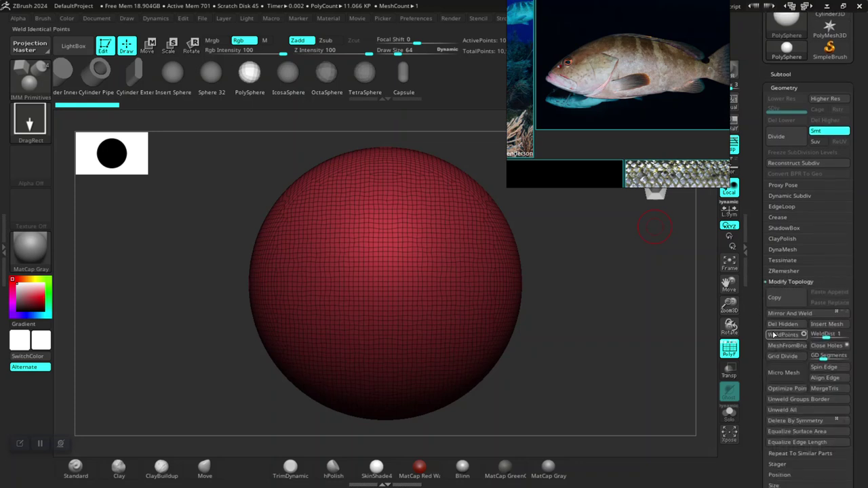
pyautogui.click(786, 347)
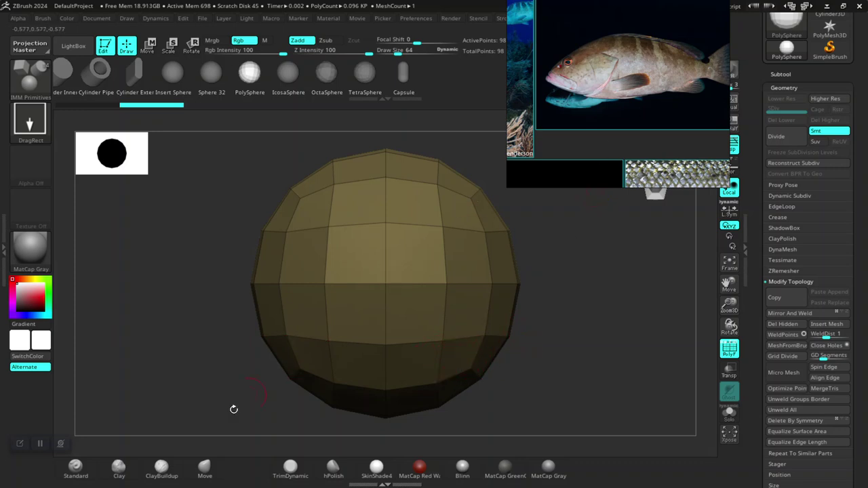
pyautogui.click(208, 476)
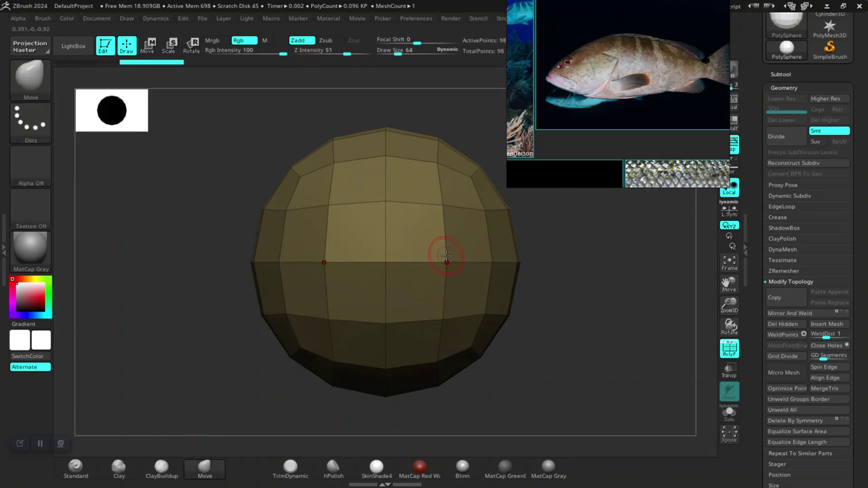
# Subdivide the low-poly sphere once to 386 points
pyautogui.moveTo(633, 106); pyautogui.dragTo(144, 114)
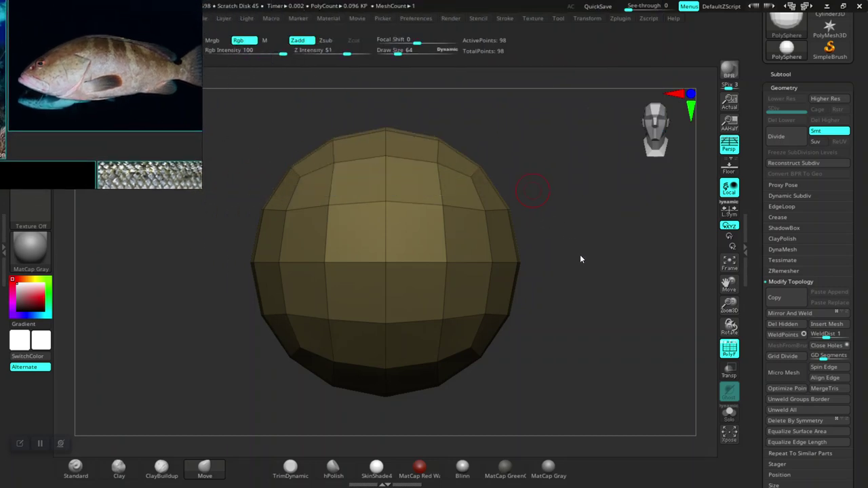
pyautogui.moveTo(601, 311); pyautogui.dragTo(545, 303)
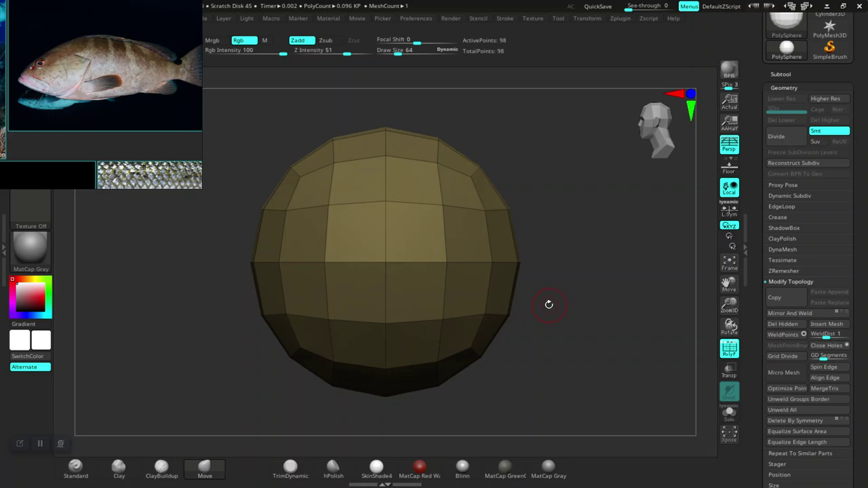
pyautogui.moveTo(568, 310); pyautogui.dragTo(568, 318)
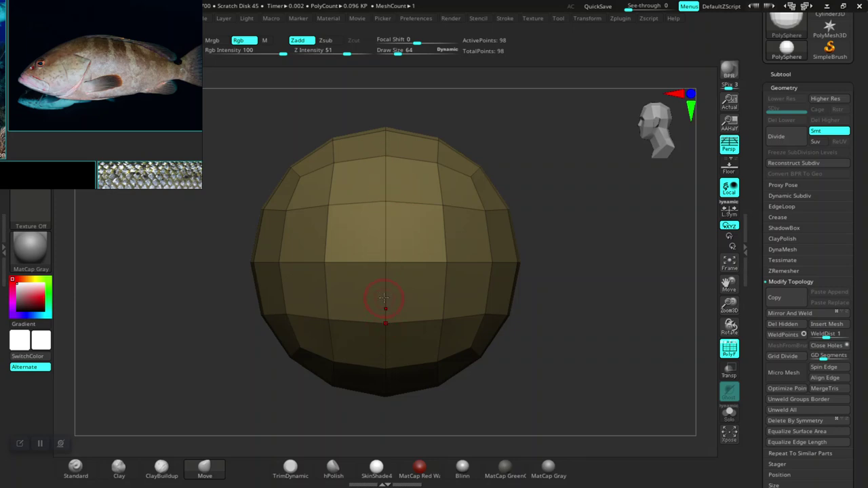
pyautogui.click(782, 139)
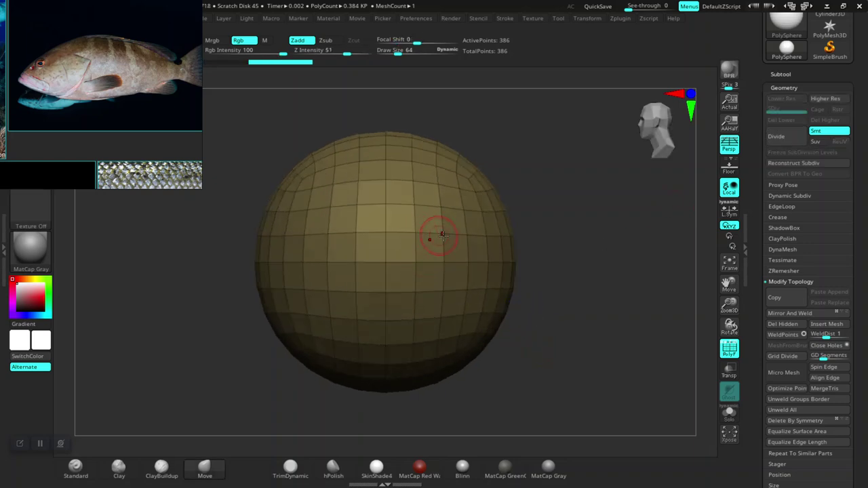
pyautogui.moveTo(580, 270)
pyautogui.mouseDown()
pyautogui.moveTo(581, 333)
pyautogui.moveTo(527, 316)
pyautogui.mouseUp()
# Duplicate the sphere as PolySphere1 and hide the original subtool
pyautogui.moveTo(519, 332)
pyautogui.mouseDown()
pyautogui.moveTo(542, 340)
pyautogui.moveTo(577, 281)
pyautogui.moveTo(566, 286)
pyautogui.mouseUp()
pyautogui.press('w')
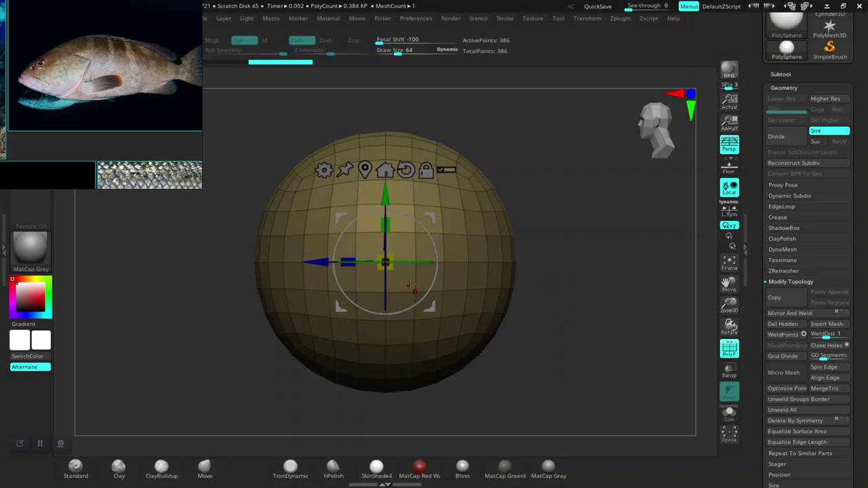
pyautogui.click(780, 74)
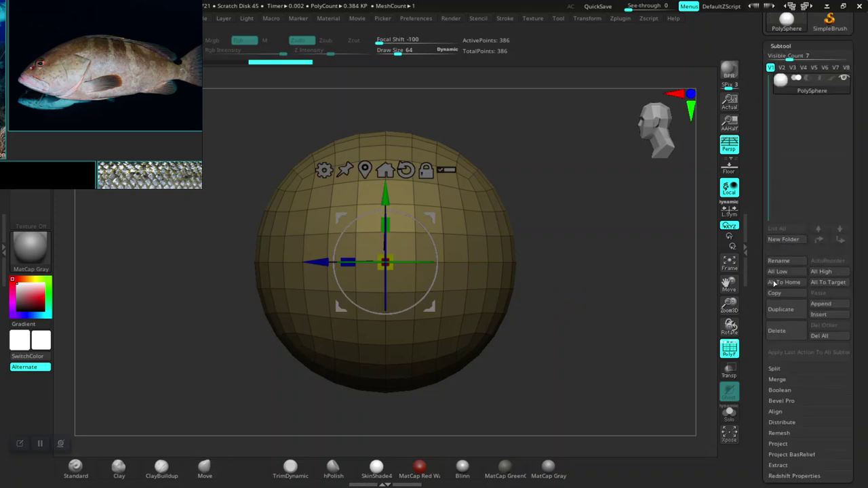
pyautogui.click(778, 313)
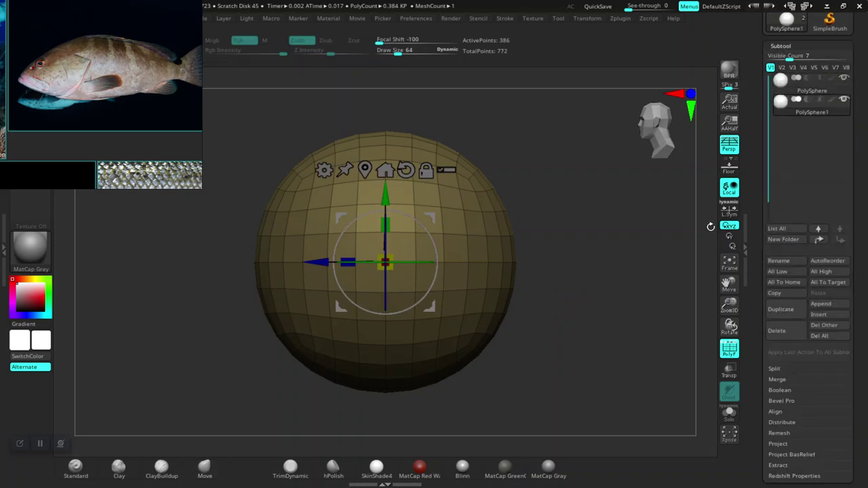
pyautogui.click(844, 79)
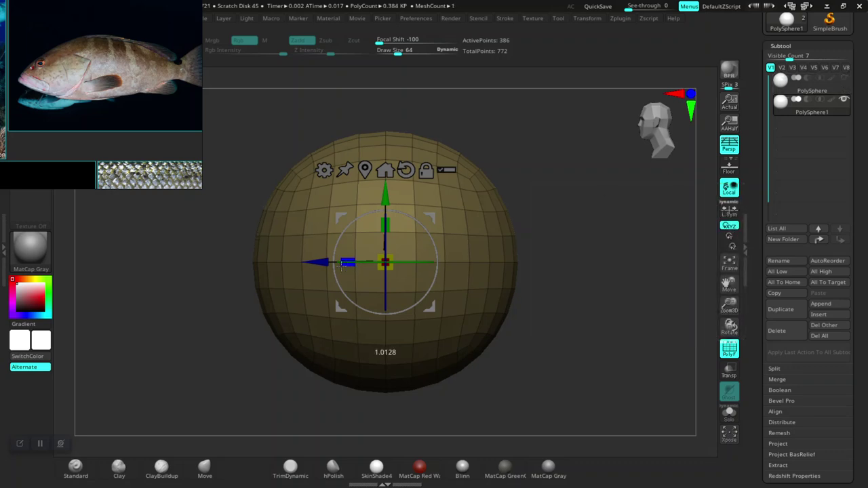
# Stretch the copy into an elongated oval with the gizmo's Z scale handle
pyautogui.moveTo(346, 264); pyautogui.dragTo(530, 384)
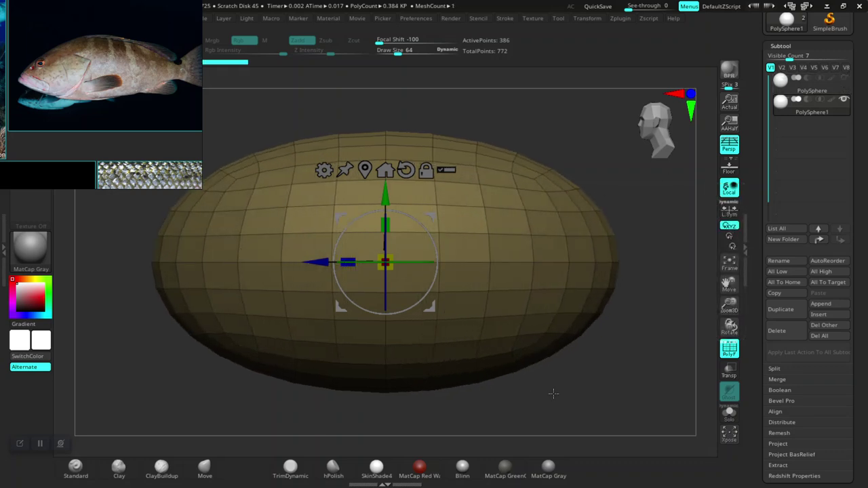
pyautogui.moveTo(551, 389); pyautogui.dragTo(252, 256)
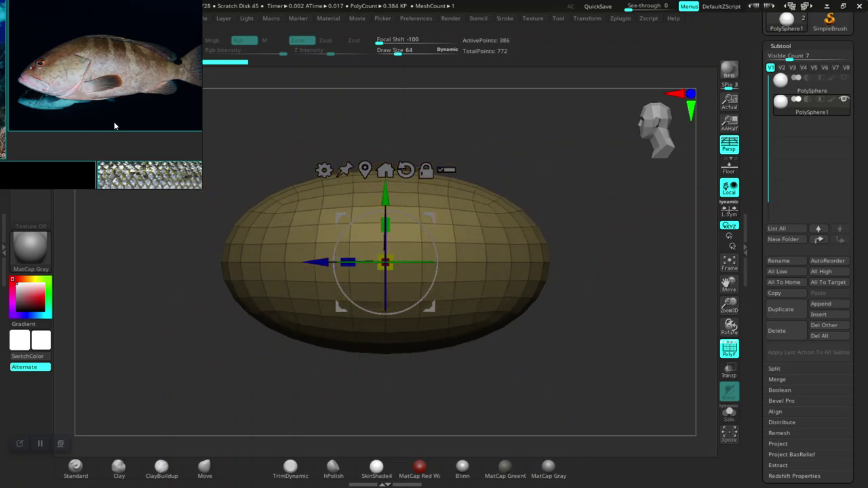
pyautogui.moveTo(114, 125); pyautogui.dragTo(715, 181)
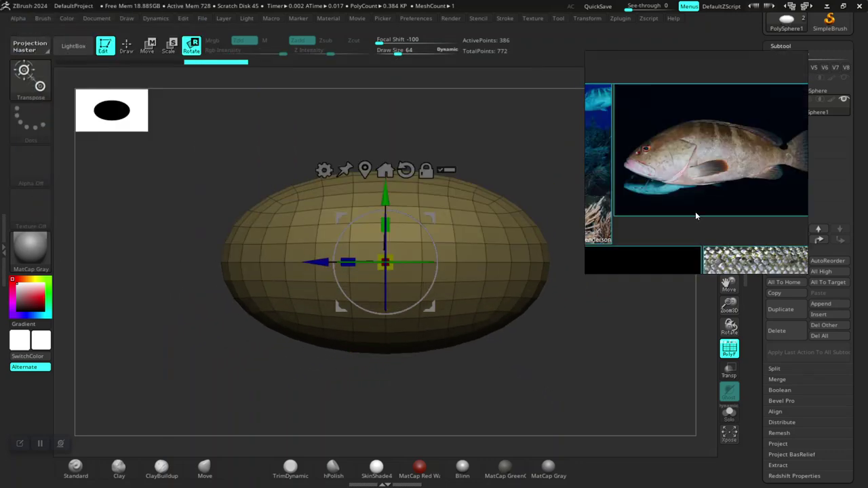
pyautogui.scroll(-3, 692, 230)
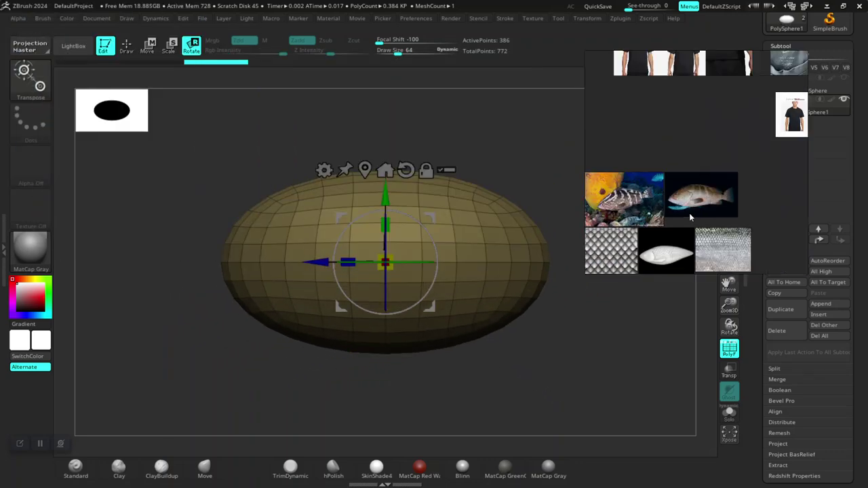
pyautogui.doubleClick(705, 180)
pyautogui.moveTo(697, 198); pyautogui.dragTo(712, 217)
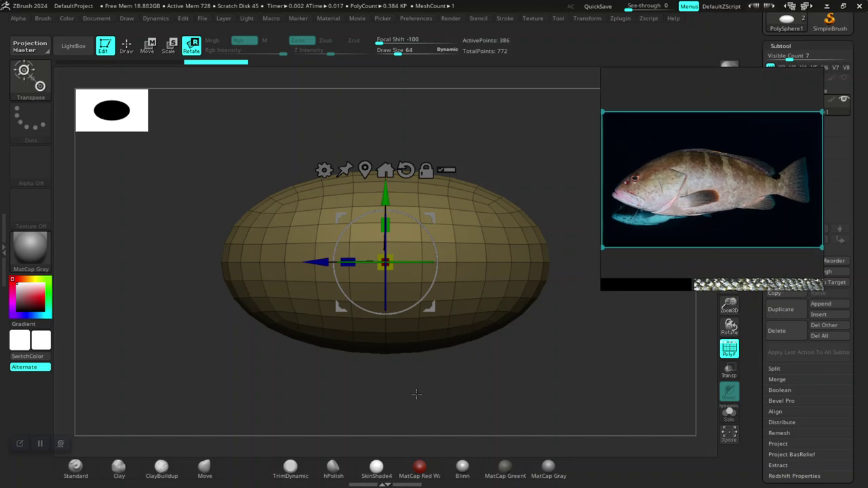
pyautogui.moveTo(435, 374)
pyautogui.mouseDown()
pyautogui.moveTo(490, 369)
pyautogui.moveTo(451, 358)
pyautogui.moveTo(461, 339)
pyautogui.mouseUp()
pyautogui.moveTo(651, 198)
pyautogui.mouseDown()
pyautogui.moveTo(734, 233)
pyautogui.moveTo(704, 281)
pyautogui.moveTo(656, 302)
pyautogui.mouseUp()
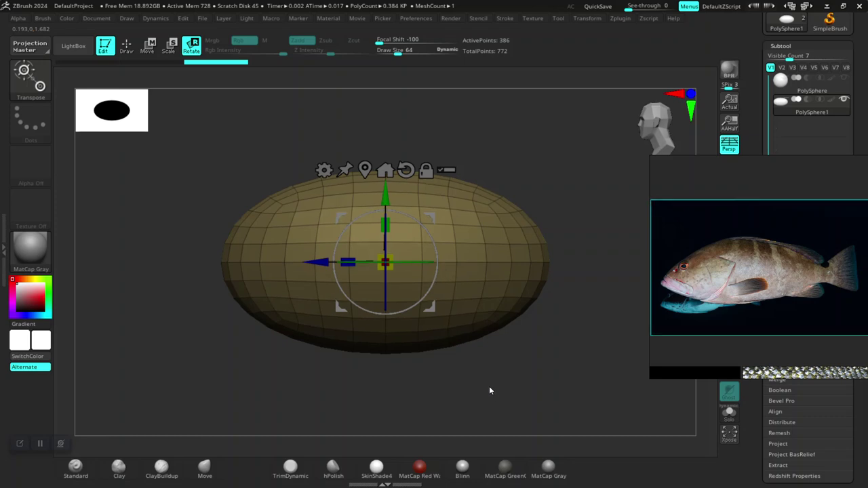
# Narrow the ellipsoid along X with the red scale handle and view it from the side
pyautogui.moveTo(502, 380)
pyautogui.keyDown('ctrl'); pyautogui.mouseDown(button='right')
pyautogui.moveTo(505, 372)
pyautogui.moveTo(539, 412)
pyautogui.moveTo(500, 370)
pyautogui.moveTo(500, 379)
pyautogui.moveTo(510, 404)
pyautogui.moveTo(504, 365)
pyautogui.moveTo(543, 391)
pyautogui.moveTo(508, 348)
pyautogui.moveTo(538, 333)
pyautogui.moveTo(540, 390)
pyautogui.mouseUp(button='right'); pyautogui.keyUp('ctrl')
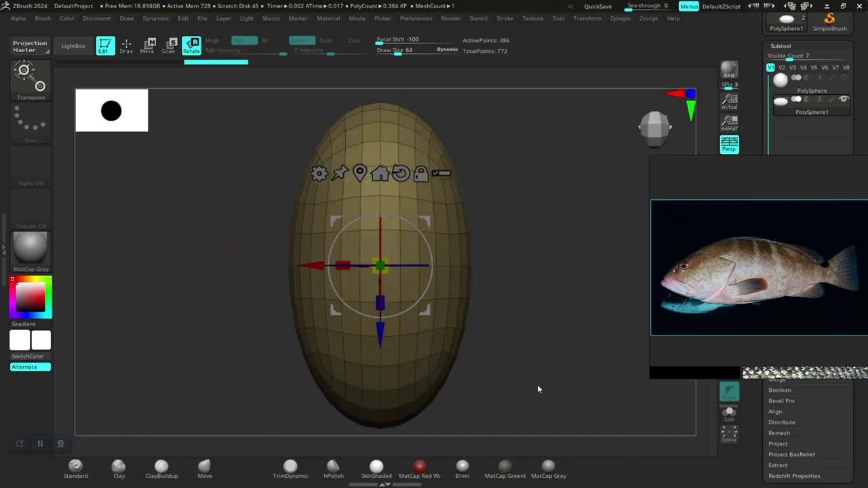
pyautogui.moveTo(344, 269); pyautogui.dragTo(410, 274)
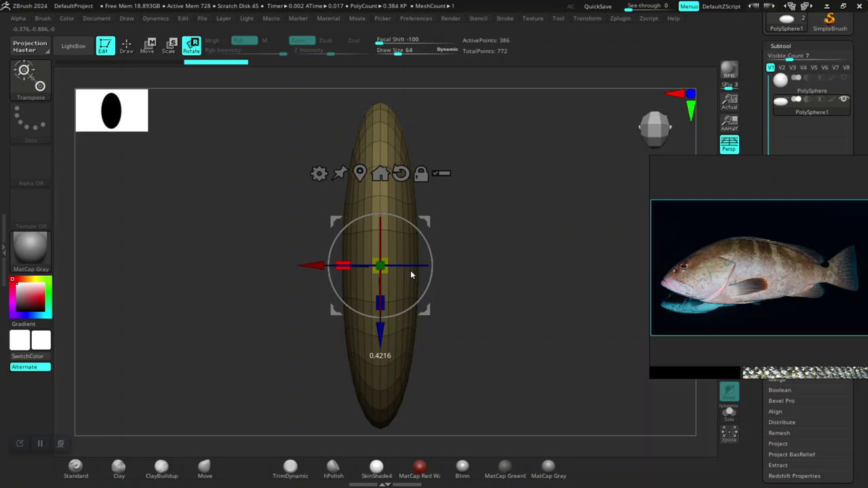
pyautogui.moveTo(509, 304)
pyautogui.mouseDown(button='right')
pyautogui.moveTo(495, 290)
pyautogui.moveTo(495, 235)
pyautogui.moveTo(502, 313)
pyautogui.mouseUp(button='right')
pyautogui.moveTo(500, 378)
pyautogui.mouseDown(button='right')
pyautogui.moveTo(462, 375)
pyautogui.moveTo(511, 394)
pyautogui.moveTo(523, 345)
pyautogui.moveTo(529, 393)
pyautogui.moveTo(525, 369)
pyautogui.moveTo(495, 336)
pyautogui.moveTo(493, 301)
pyautogui.moveTo(515, 398)
pyautogui.moveTo(578, 383)
pyautogui.moveTo(511, 365)
pyautogui.mouseUp(button='right')
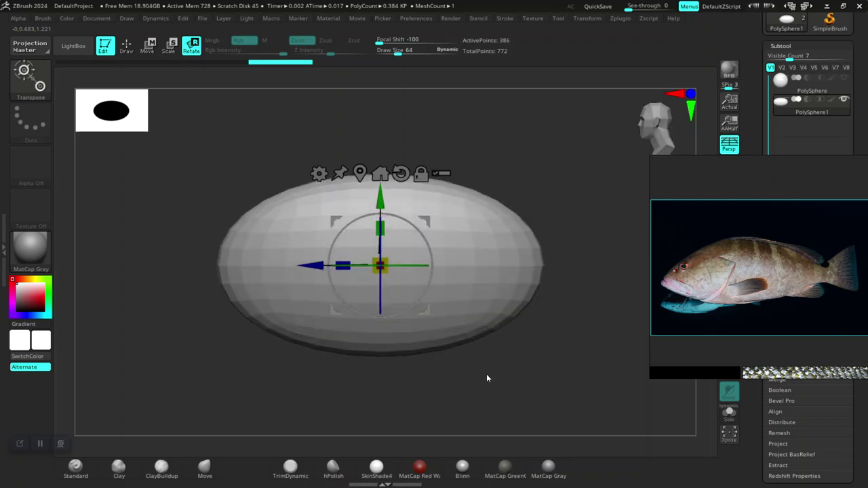
# Enlarge the Move brush and add a Bend Curve deformer to the body
pyautogui.moveTo(496, 376)
pyautogui.keyDown('alt'); pyautogui.mouseDown(button='right')
pyautogui.moveTo(460, 378)
pyautogui.moveTo(529, 370)
pyautogui.moveTo(469, 369)
pyautogui.moveTo(484, 377)
pyautogui.moveTo(468, 363)
pyautogui.mouseUp(button='right'); pyautogui.keyUp('alt')
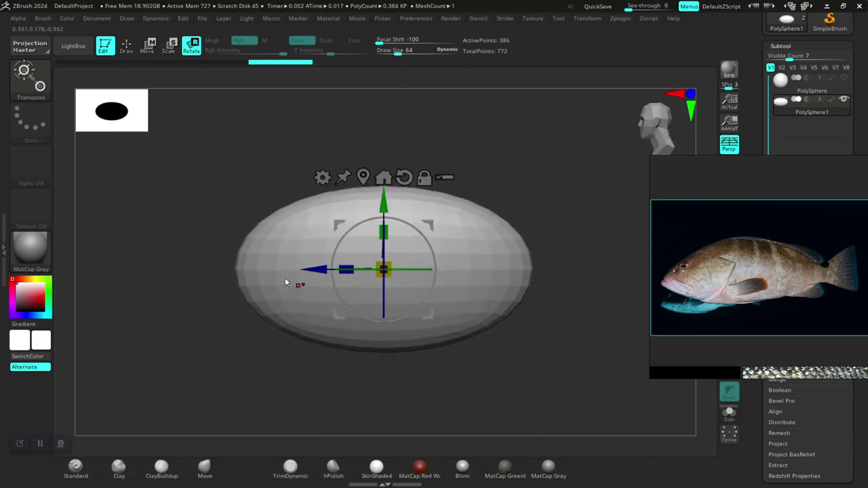
pyautogui.click(212, 468)
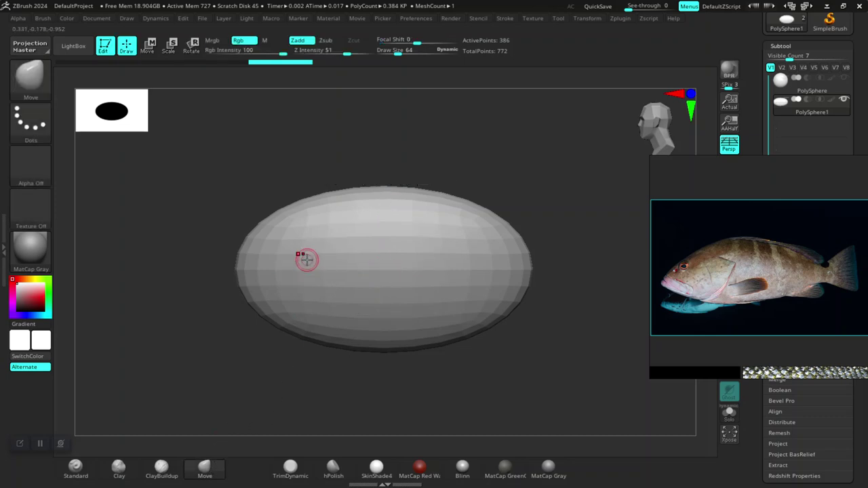
pyautogui.press('space')
pyautogui.moveTo(310, 259); pyautogui.dragTo(344, 260)
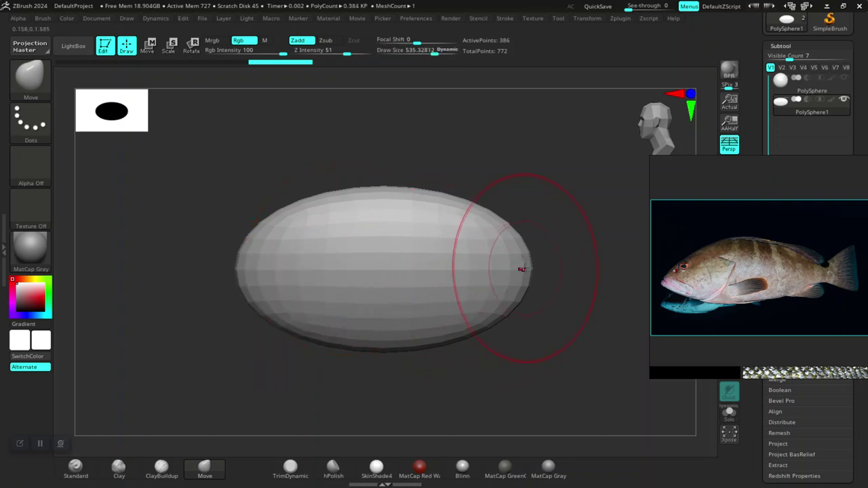
pyautogui.press('w')
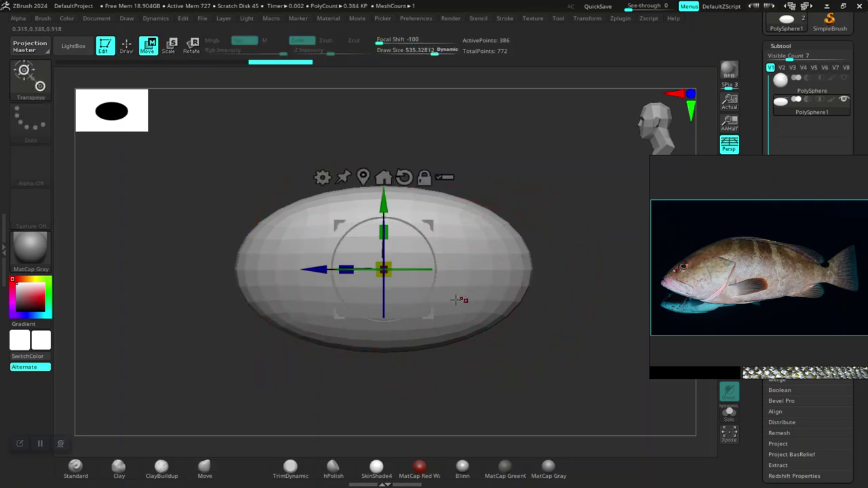
pyautogui.click(322, 177)
pyautogui.click(426, 212)
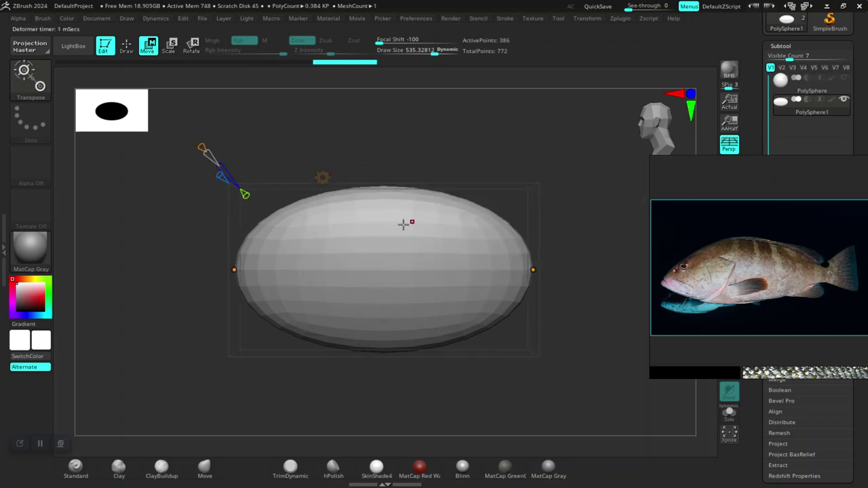
# Taper the body's right end to a point using the Bend Curve points
pyautogui.moveTo(161, 305); pyautogui.dragTo(217, 324)
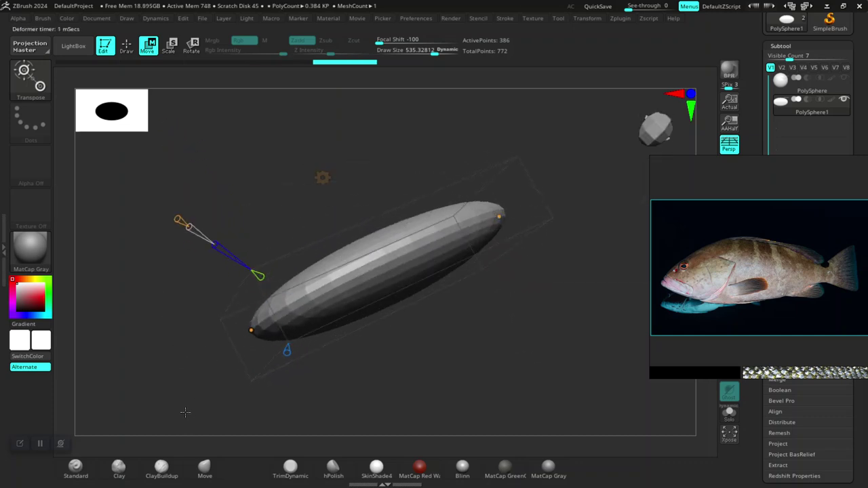
pyautogui.moveTo(164, 276)
pyautogui.keyDown('alt'); pyautogui.mouseDown()
pyautogui.moveTo(173, 276)
pyautogui.moveTo(159, 270)
pyautogui.moveTo(178, 272)
pyautogui.mouseUp(); pyautogui.keyUp('alt')
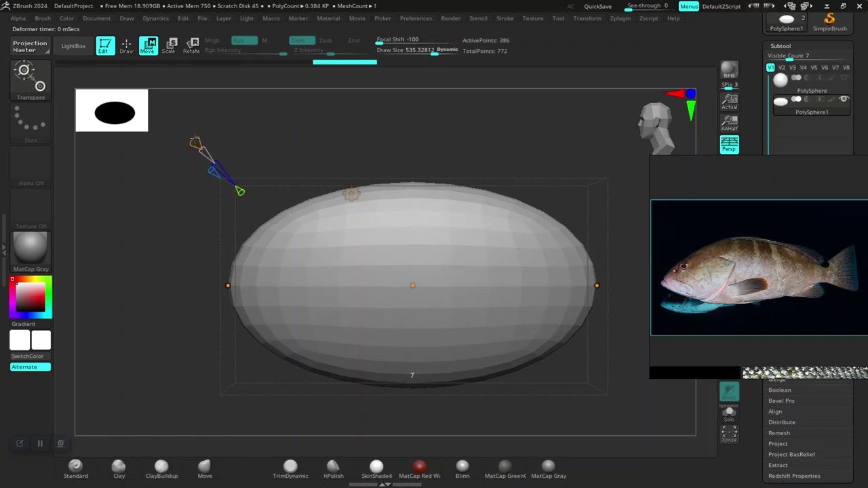
pyautogui.moveTo(175, 336)
pyautogui.keyDown('alt'); pyautogui.mouseDown()
pyautogui.moveTo(241, 266)
pyautogui.moveTo(211, 295)
pyautogui.moveTo(194, 295)
pyautogui.mouseUp(); pyautogui.keyUp('alt')
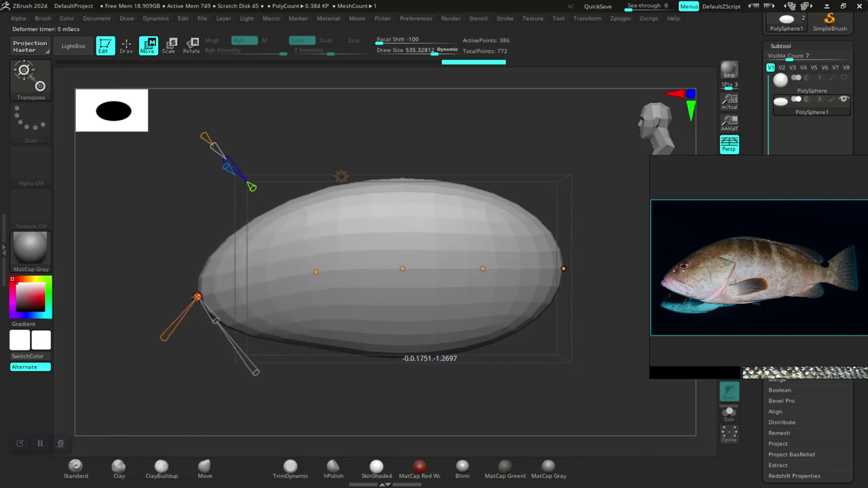
pyautogui.moveTo(194, 295); pyautogui.dragTo(194, 285)
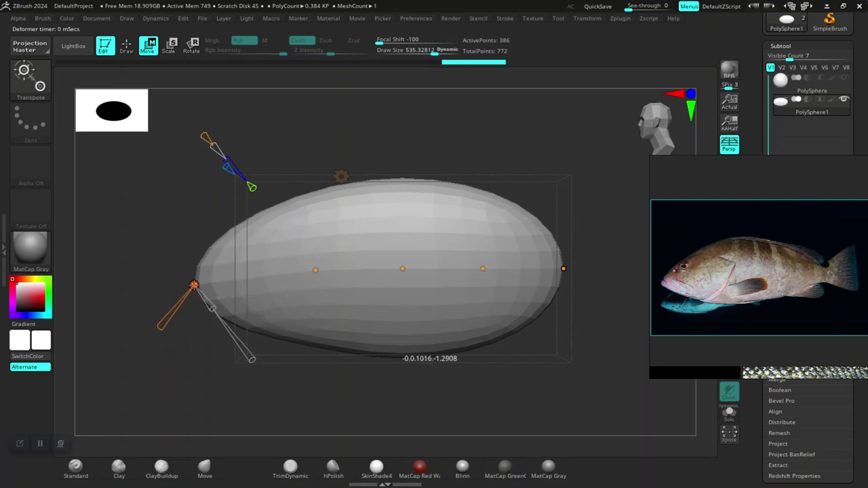
pyautogui.keyDown('alt'); pyautogui.moveTo(399, 383); pyautogui.dragTo(326, 371); pyautogui.keyUp('alt')
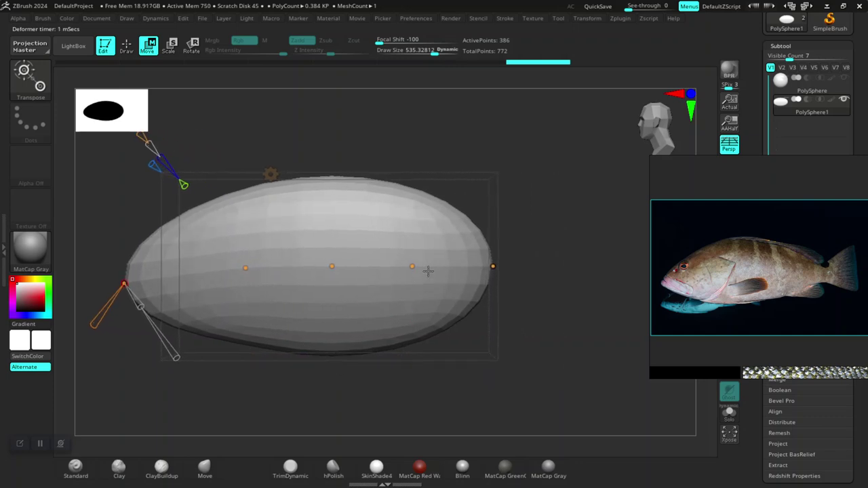
pyautogui.moveTo(493, 266); pyautogui.dragTo(541, 272)
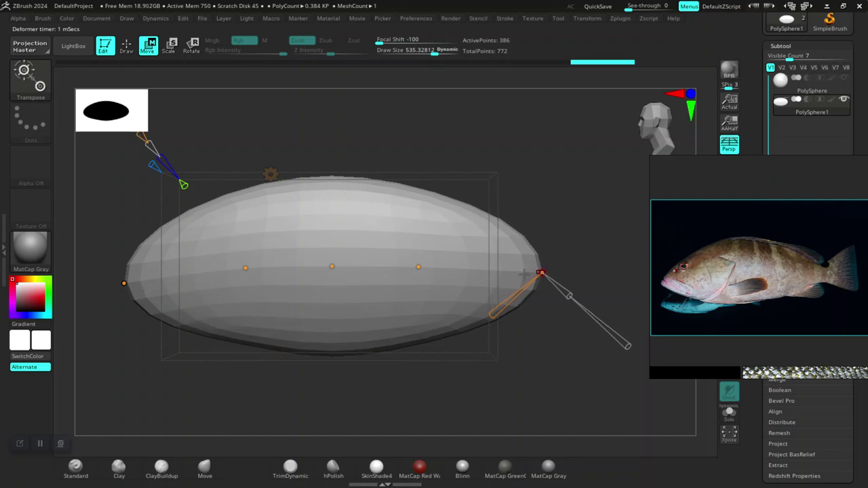
pyautogui.moveTo(568, 293); pyautogui.dragTo(558, 287)
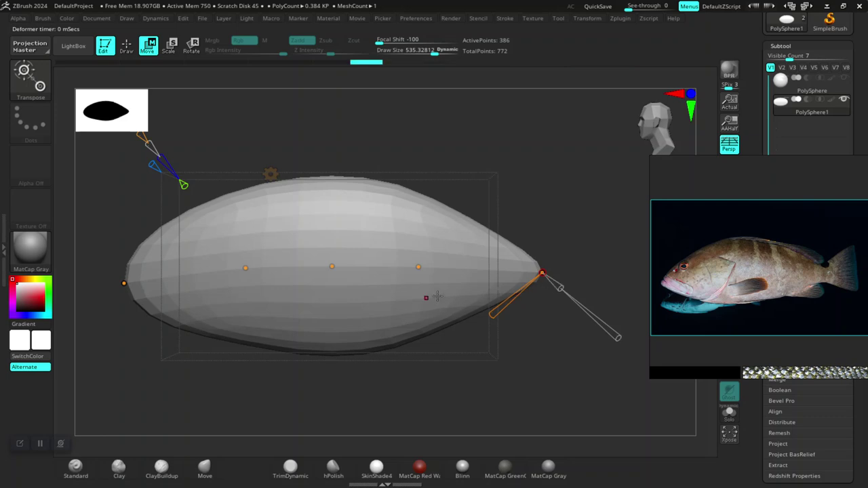
pyautogui.click(417, 266)
pyautogui.moveTo(447, 287); pyautogui.dragTo(441, 285)
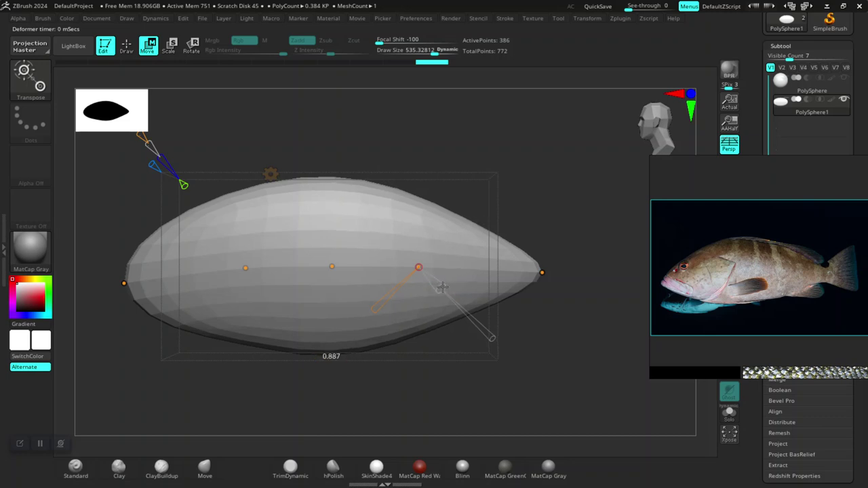
# Taper the left end to a point and fatten the front of the body
pyautogui.moveTo(571, 306); pyautogui.dragTo(460, 325)
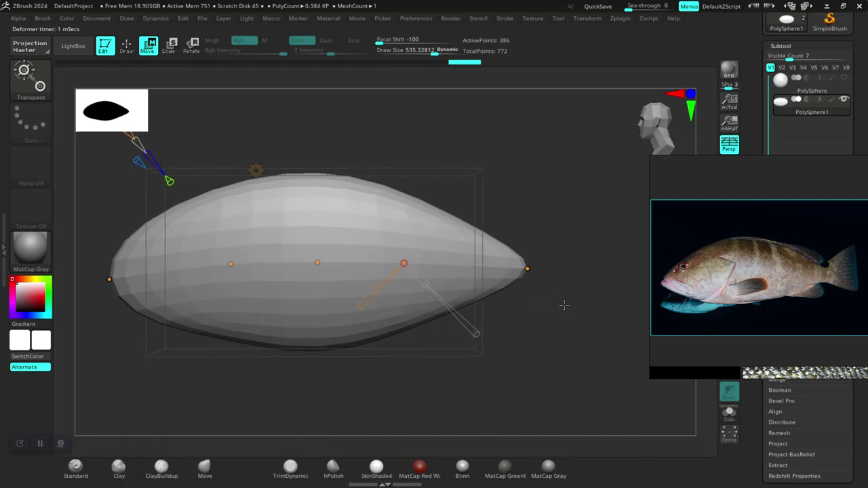
pyautogui.keyDown('alt'); pyautogui.moveTo(409, 387); pyautogui.dragTo(308, 297); pyautogui.keyUp('alt')
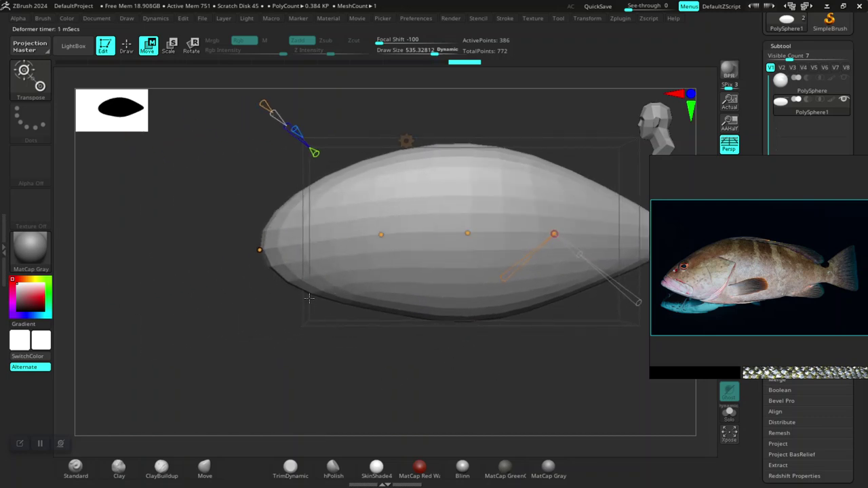
pyautogui.click(259, 250)
pyautogui.moveTo(279, 271); pyautogui.dragTo(281, 266)
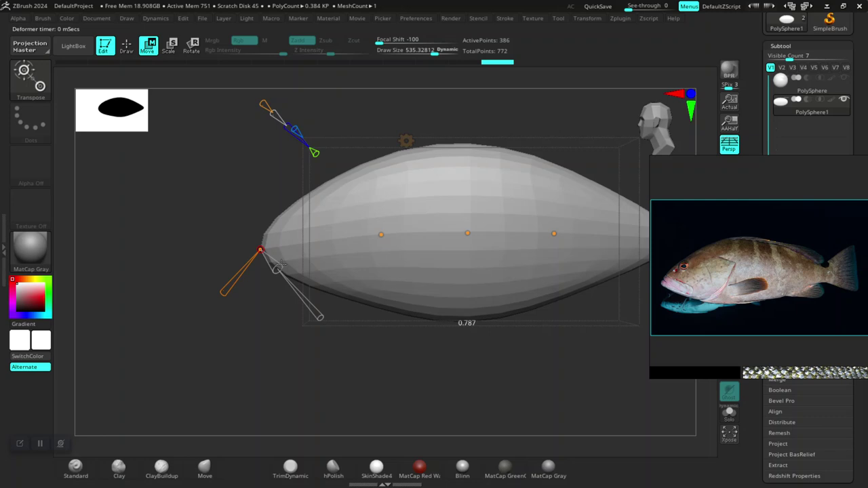
pyautogui.moveTo(280, 266); pyautogui.dragTo(280, 267)
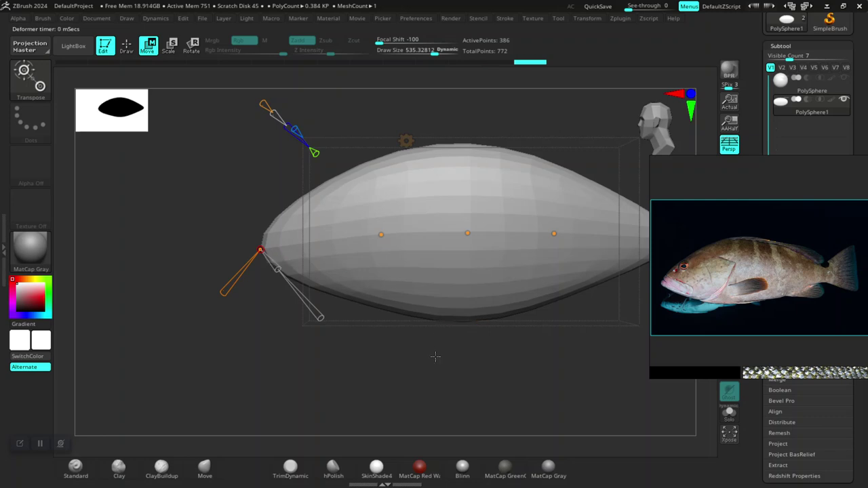
pyautogui.moveTo(436, 357)
pyautogui.keyDown('ctrl'); pyautogui.mouseDown(button='right')
pyautogui.moveTo(440, 364)
pyautogui.moveTo(384, 361)
pyautogui.moveTo(453, 293)
pyautogui.moveTo(446, 352)
pyautogui.moveTo(490, 369)
pyautogui.moveTo(481, 376)
pyautogui.moveTo(441, 347)
pyautogui.moveTo(376, 356)
pyautogui.moveTo(423, 407)
pyautogui.mouseUp(button='right'); pyautogui.keyUp('ctrl')
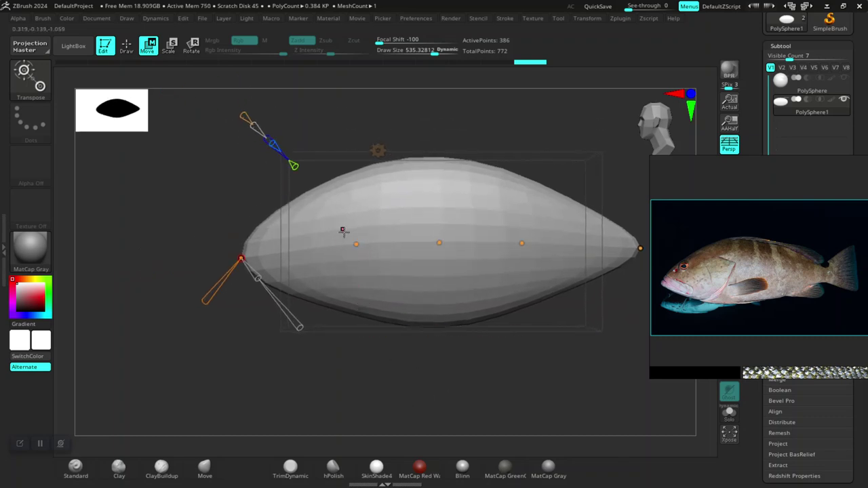
pyautogui.moveTo(356, 244)
pyautogui.mouseDown()
pyautogui.moveTo(426, 390)
pyautogui.moveTo(411, 378)
pyautogui.mouseUp()
pyautogui.moveTo(408, 296); pyautogui.dragTo(412, 299)
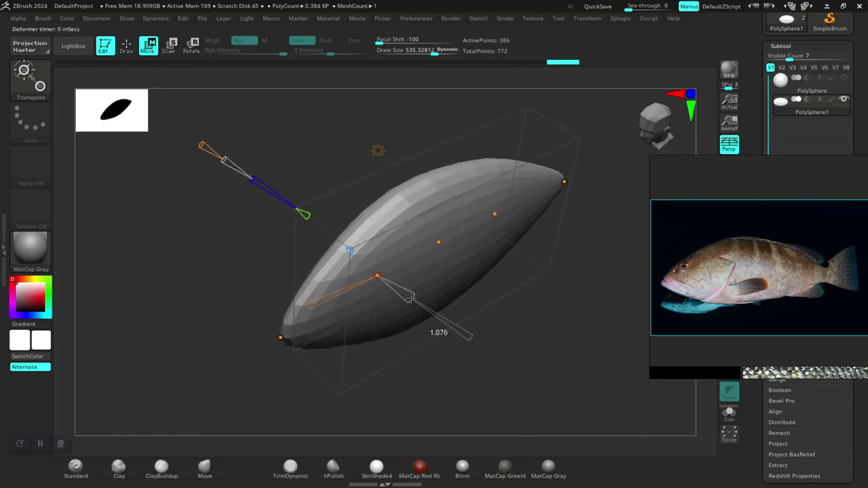
pyautogui.keyDown('shift'); pyautogui.moveTo(407, 369); pyautogui.dragTo(352, 356); pyautogui.keyUp('shift')
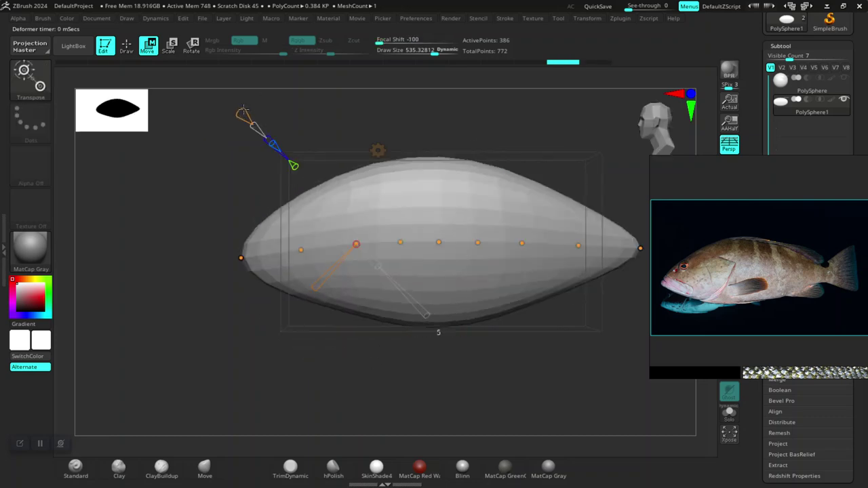
# Scale up Bend Curve points near the front so the head end is fuller and rounder
pyautogui.moveTo(330, 391); pyautogui.dragTo(353, 384)
pyautogui.click(314, 255)
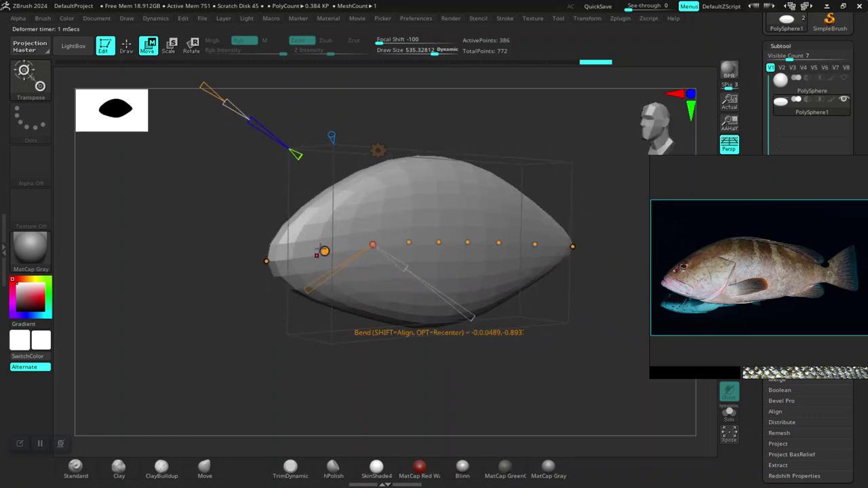
pyautogui.moveTo(342, 383)
pyautogui.mouseDown()
pyautogui.moveTo(371, 301)
pyautogui.moveTo(367, 311)
pyautogui.moveTo(392, 340)
pyautogui.mouseUp()
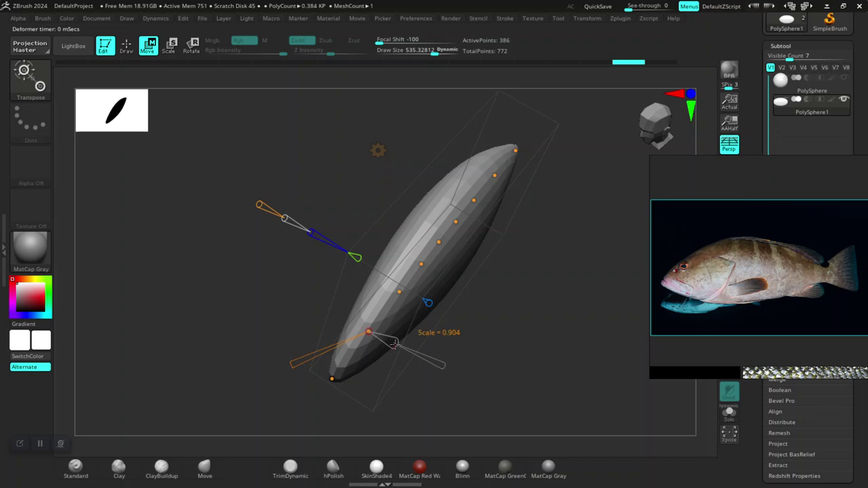
pyautogui.moveTo(395, 344); pyautogui.dragTo(403, 348)
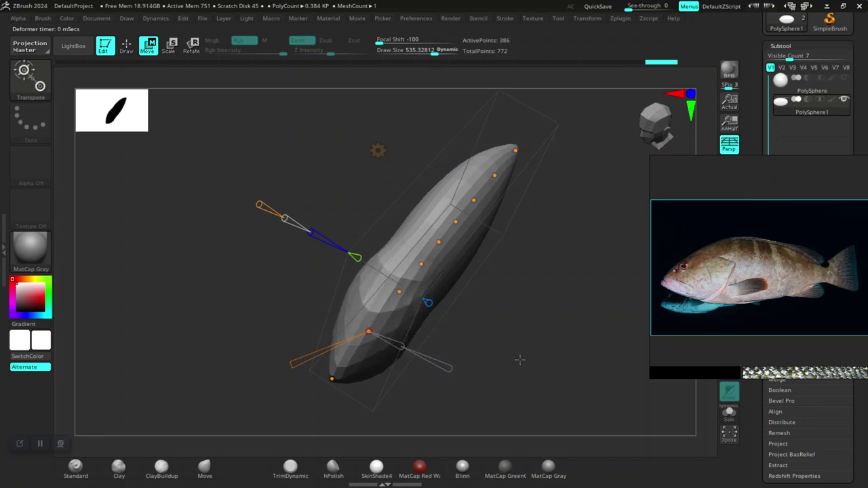
pyautogui.moveTo(521, 363); pyautogui.dragTo(275, 267)
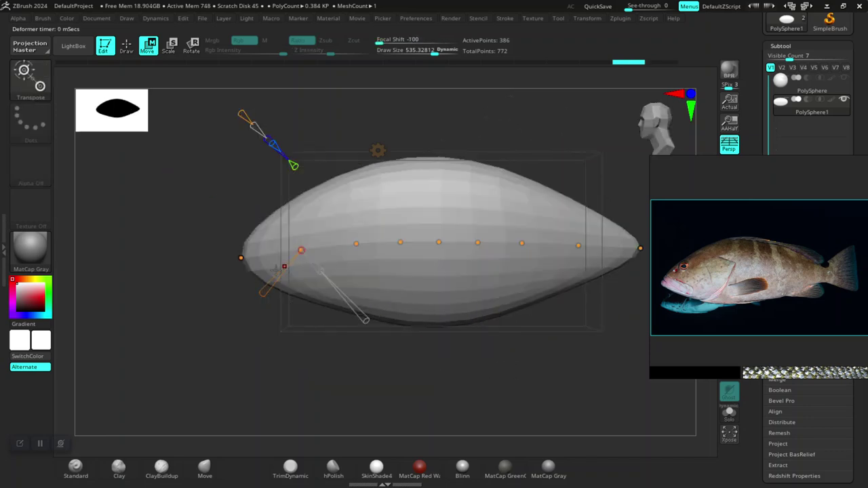
pyautogui.moveTo(211, 319)
pyautogui.mouseDown()
pyautogui.moveTo(390, 371)
pyautogui.moveTo(454, 362)
pyautogui.moveTo(382, 367)
pyautogui.moveTo(387, 372)
pyautogui.moveTo(271, 333)
pyautogui.moveTo(179, 276)
pyautogui.moveTo(159, 282)
pyautogui.mouseUp()
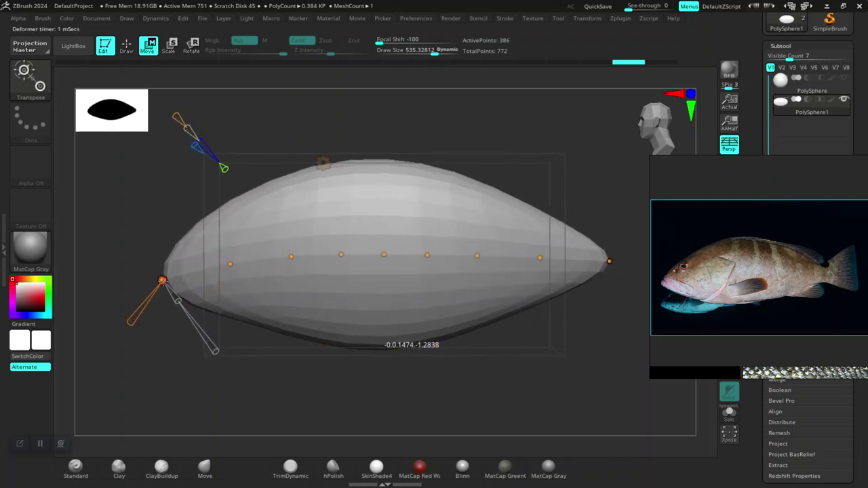
pyautogui.moveTo(158, 282); pyautogui.dragTo(157, 279)
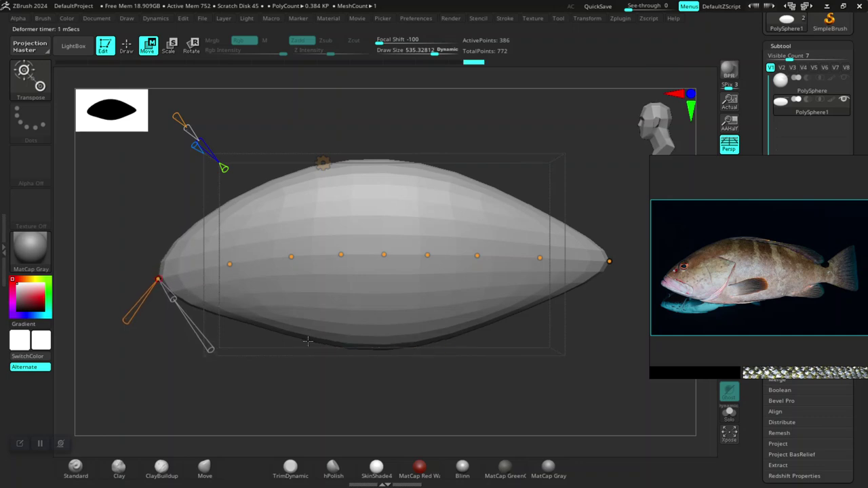
pyautogui.moveTo(372, 380); pyautogui.dragTo(257, 278)
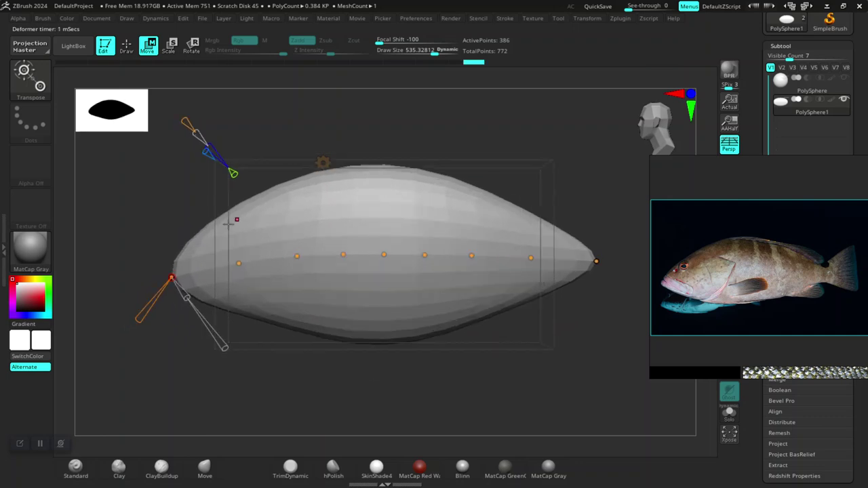
pyautogui.click(322, 163)
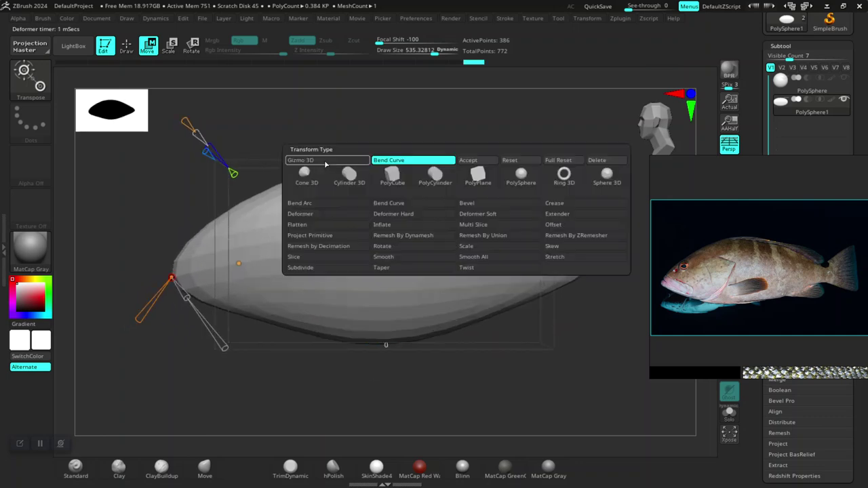
# Accept the Bend Curve deformation, exit the gizmo with Q, and snap to a side view
pyautogui.click(467, 161)
pyautogui.moveTo(316, 401)
pyautogui.mouseDown()
pyautogui.moveTo(364, 409)
pyautogui.moveTo(389, 426)
pyautogui.moveTo(391, 411)
pyautogui.moveTo(360, 387)
pyautogui.moveTo(363, 380)
pyautogui.moveTo(368, 397)
pyautogui.moveTo(407, 409)
pyautogui.moveTo(378, 389)
pyautogui.moveTo(353, 384)
pyautogui.moveTo(357, 391)
pyautogui.mouseUp()
pyautogui.press('q')
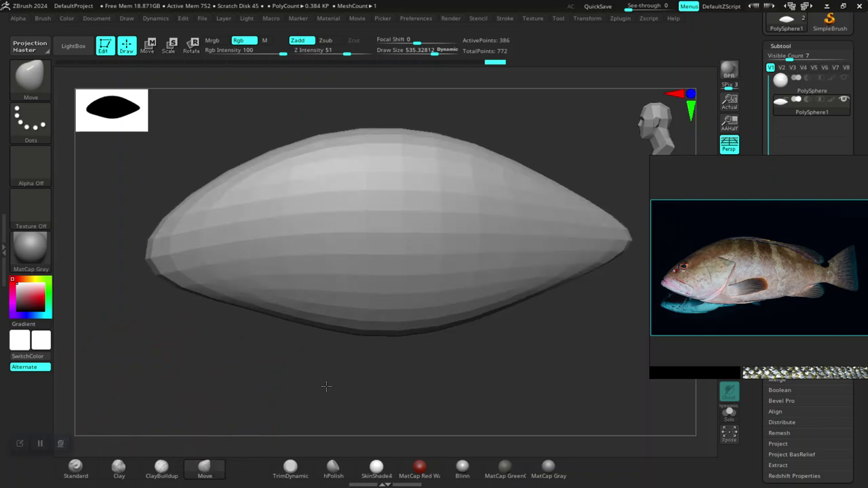
pyautogui.moveTo(312, 370)
pyautogui.mouseDown()
pyautogui.moveTo(303, 353)
pyautogui.moveTo(353, 366)
pyautogui.mouseUp()
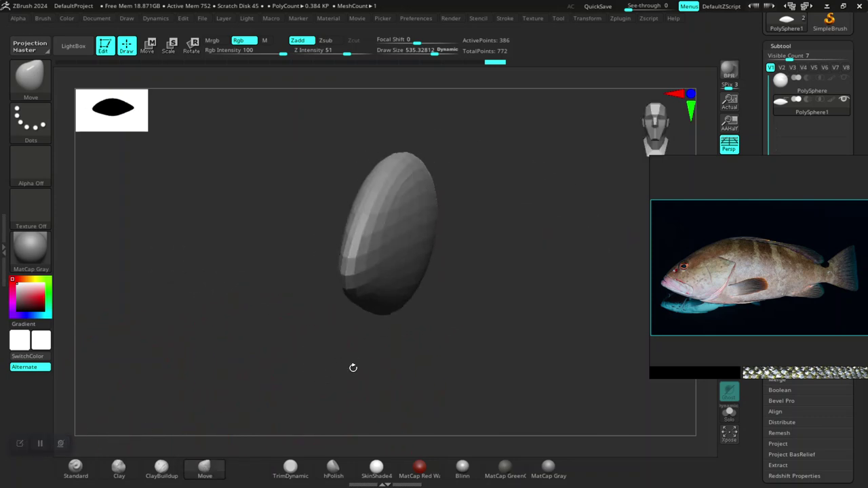
pyautogui.moveTo(436, 314)
pyautogui.mouseDown()
pyautogui.moveTo(452, 316)
pyautogui.moveTo(417, 300)
pyautogui.mouseUp()
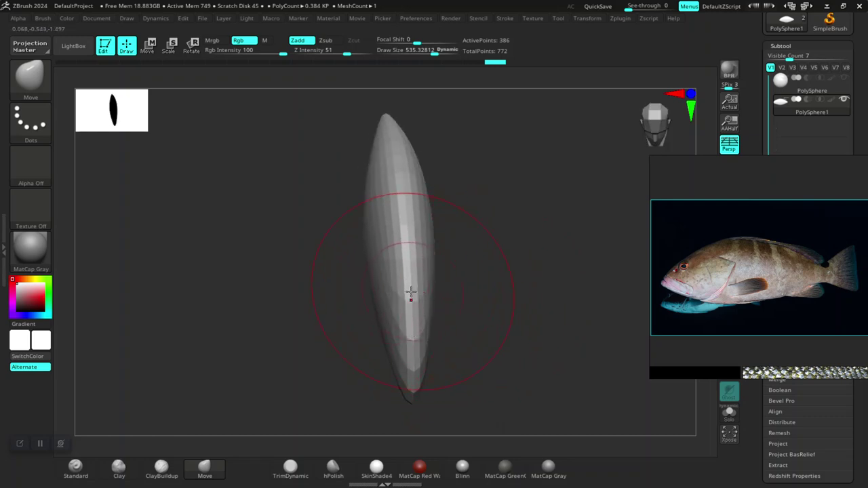
pyautogui.moveTo(446, 298)
pyautogui.mouseDown()
pyautogui.moveTo(441, 322)
pyautogui.moveTo(341, 377)
pyautogui.mouseUp()
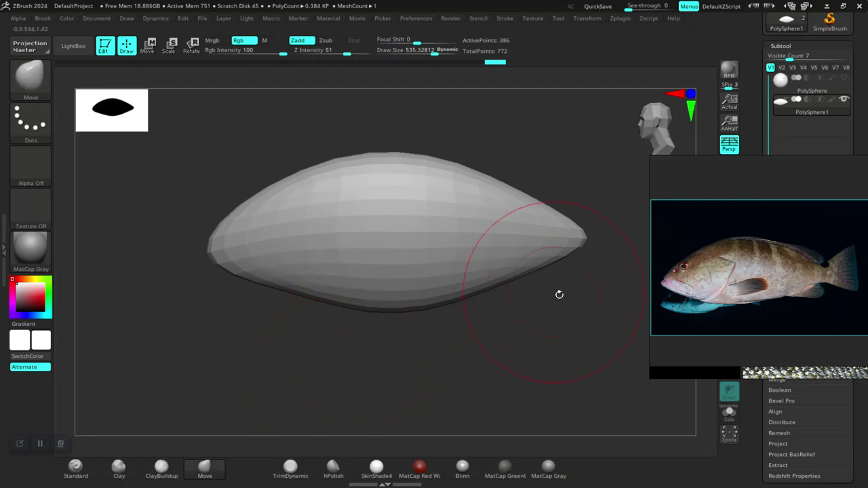
pyautogui.moveTo(714, 275)
pyautogui.mouseDown()
pyautogui.moveTo(292, 263)
pyautogui.moveTo(116, 199)
pyautogui.mouseUp()
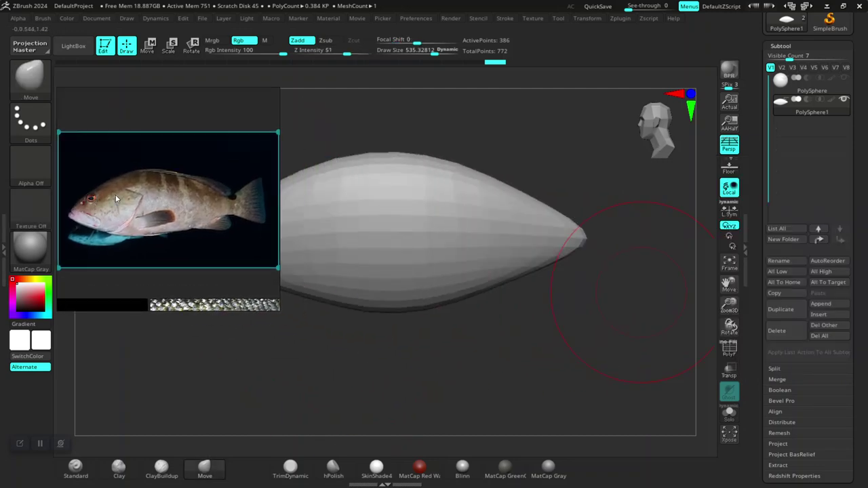
pyautogui.press('space')
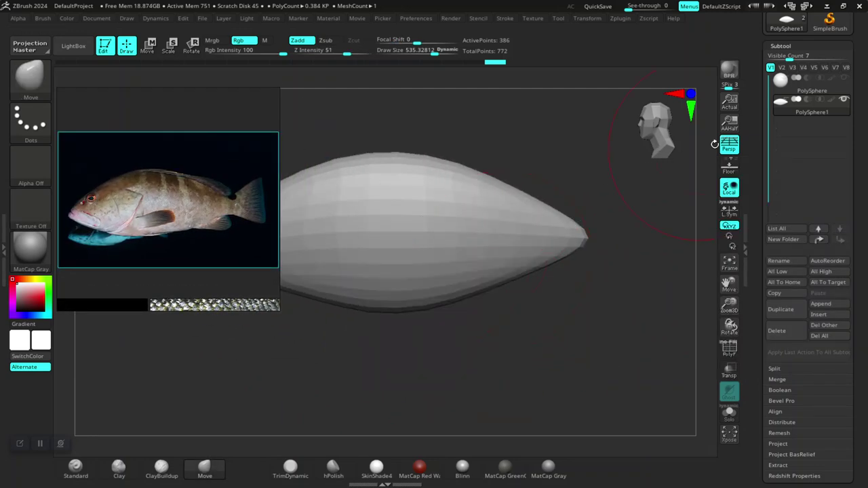
# Duplicate the body as subtool PolySphere2 and move the reference image to the upper left
pyautogui.click(781, 307)
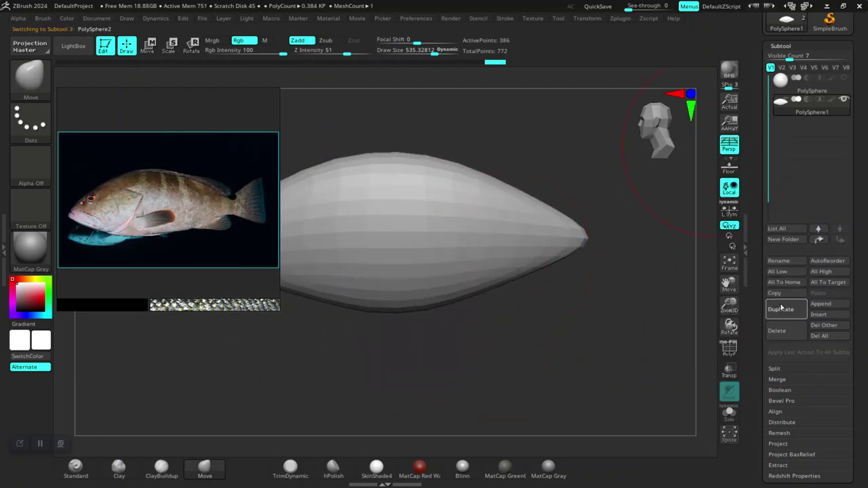
pyautogui.moveTo(216, 253); pyautogui.dragTo(670, 236)
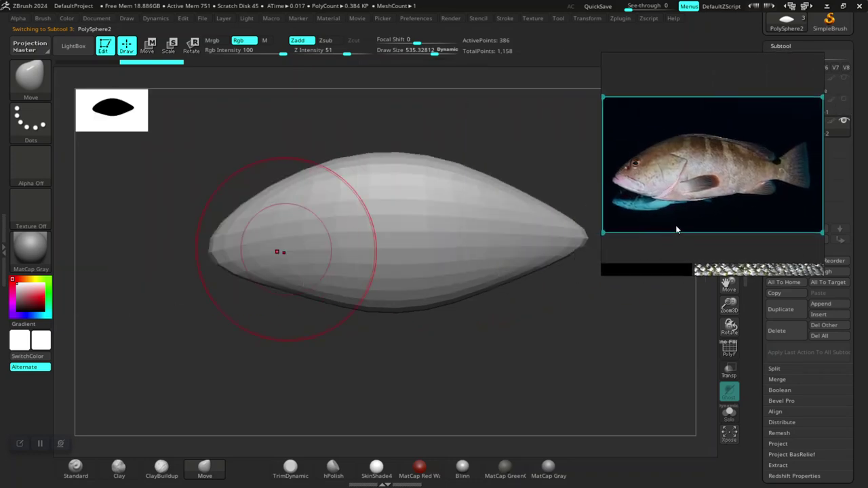
pyautogui.scroll(3, 674, 196)
pyautogui.scroll(2, 707, 180)
pyautogui.moveTo(707, 180); pyautogui.dragTo(722, 177)
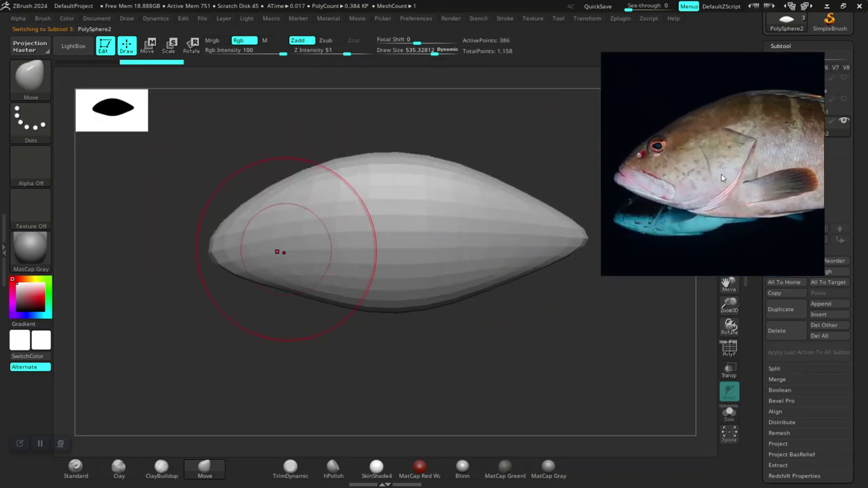
pyautogui.hotkey('ctrl', 'z')
pyautogui.hotkey('ctrl', 'z')
pyautogui.rightClick(484, 187)
pyautogui.moveTo(642, 187)
pyautogui.mouseDown()
pyautogui.moveTo(343, 155)
pyautogui.moveTo(103, 190)
pyautogui.mouseUp()
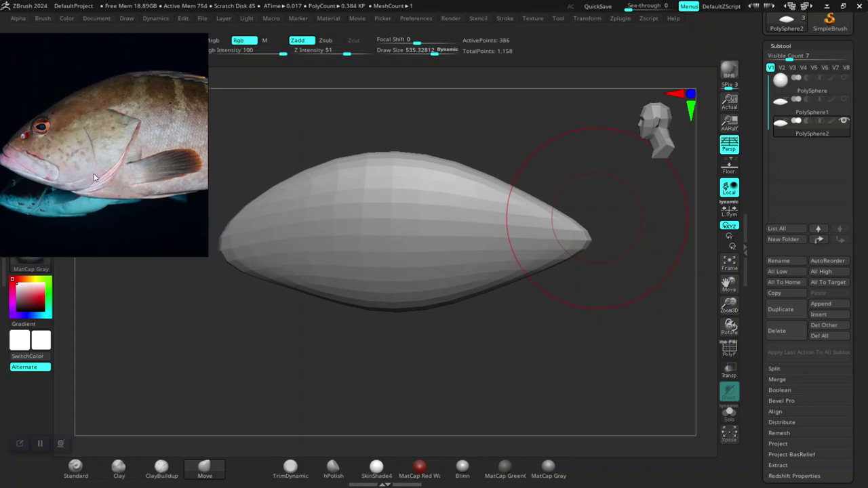
pyautogui.moveTo(145, 221); pyautogui.dragTo(121, 206)
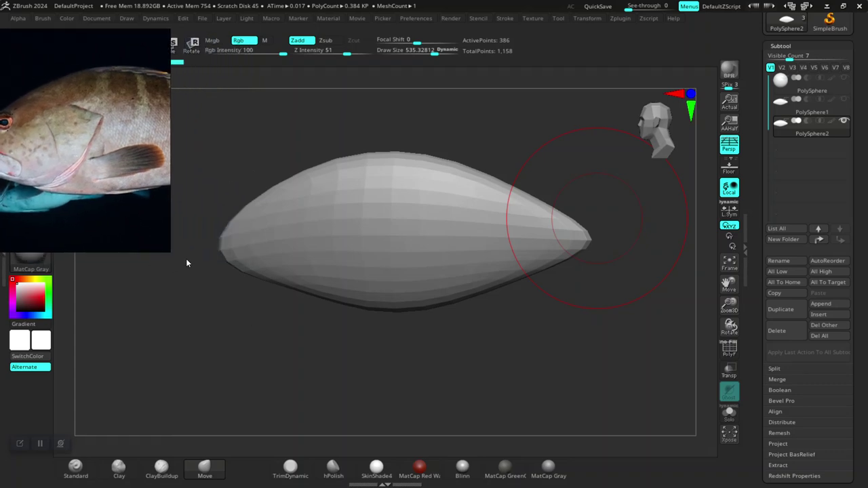
pyautogui.moveTo(339, 348)
pyautogui.mouseDown()
pyautogui.moveTo(373, 288)
pyautogui.moveTo(416, 352)
pyautogui.moveTo(412, 346)
pyautogui.mouseUp()
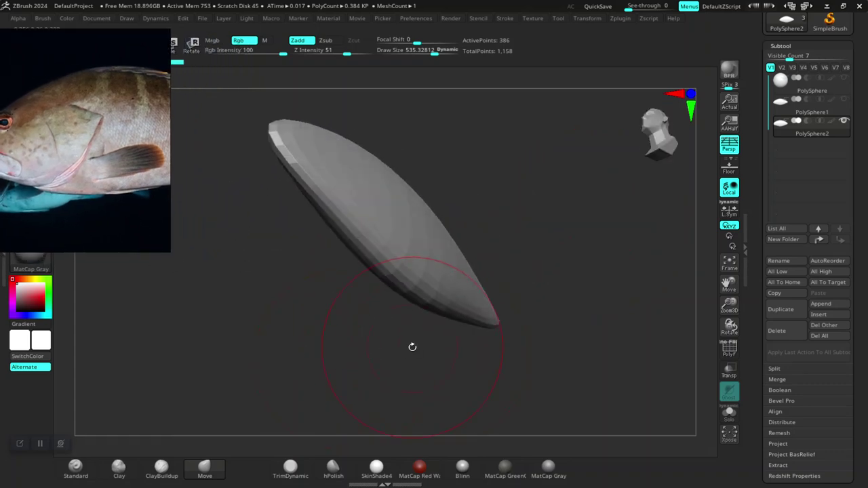
pyautogui.moveTo(562, 267)
pyautogui.mouseDown()
pyautogui.moveTo(601, 310)
pyautogui.moveTo(535, 246)
pyautogui.moveTo(547, 265)
pyautogui.moveTo(530, 286)
pyautogui.mouseUp()
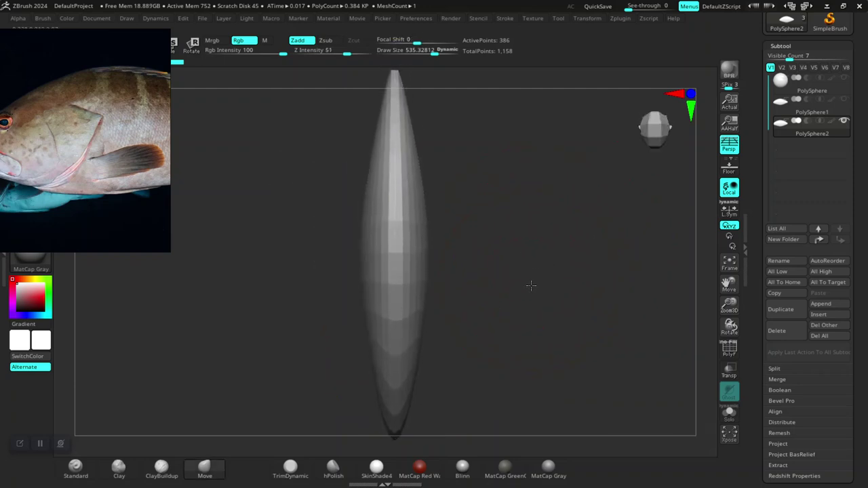
# Widen the copy along X with the gizmo scale handle and return to Draw mode
pyautogui.press('r')
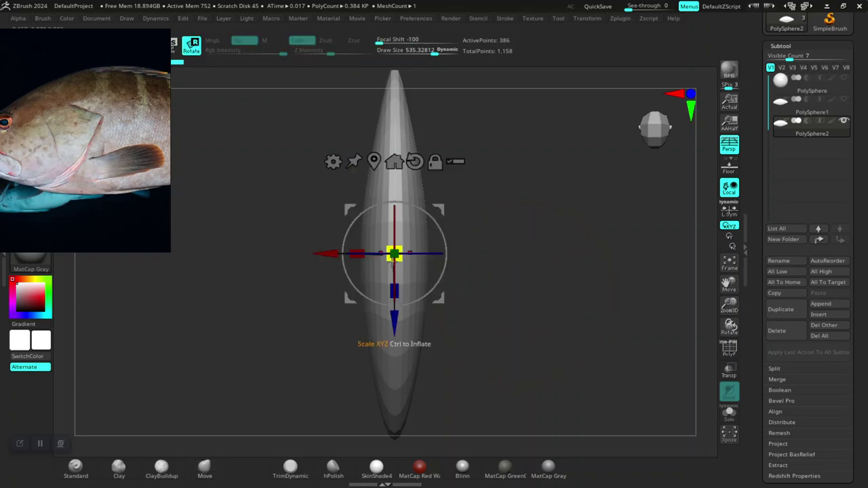
pyautogui.moveTo(357, 253); pyautogui.dragTo(324, 253)
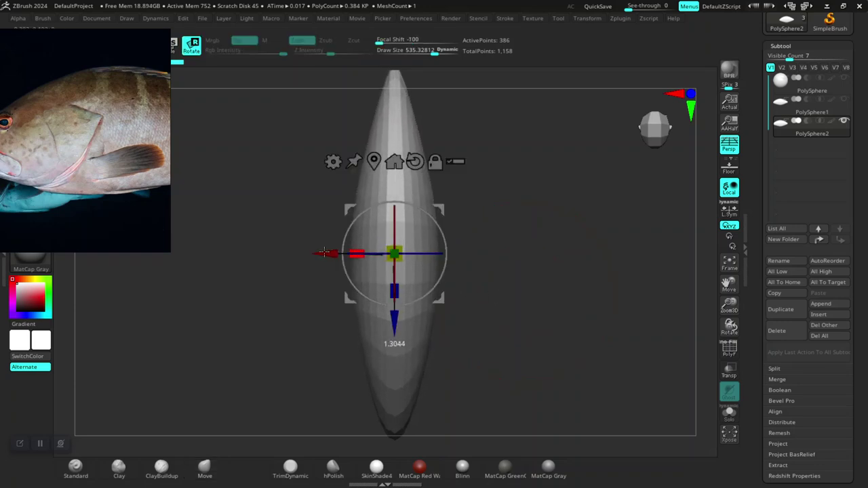
pyautogui.moveTo(577, 307)
pyautogui.mouseDown()
pyautogui.moveTo(568, 287)
pyautogui.moveTo(542, 287)
pyautogui.moveTo(567, 316)
pyautogui.moveTo(556, 337)
pyautogui.moveTo(563, 359)
pyautogui.mouseUp()
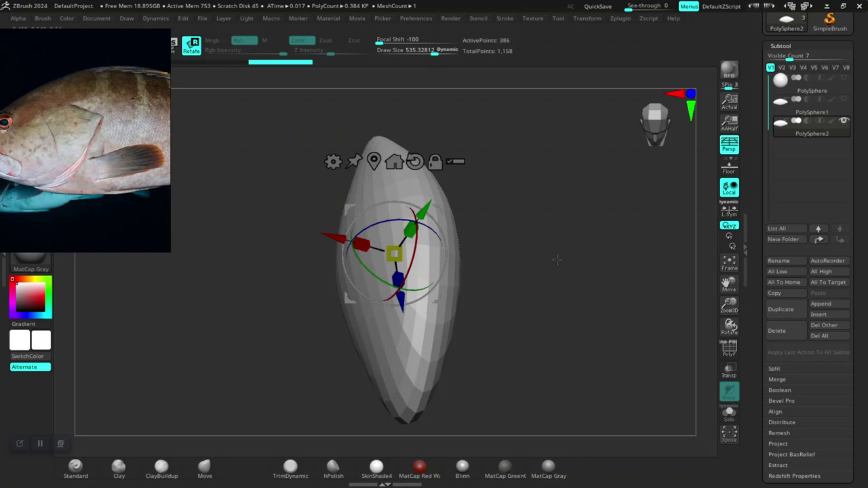
pyautogui.moveTo(556, 257)
pyautogui.keyDown('shift'); pyautogui.mouseDown()
pyautogui.moveTo(551, 300)
pyautogui.moveTo(527, 225)
pyautogui.moveTo(516, 287)
pyautogui.moveTo(477, 283)
pyautogui.mouseUp(); pyautogui.keyUp('shift')
pyautogui.moveTo(484, 368)
pyautogui.keyDown('alt'); pyautogui.mouseDown()
pyautogui.moveTo(496, 338)
pyautogui.moveTo(640, 226)
pyautogui.mouseUp(); pyautogui.keyUp('alt')
pyautogui.press('q')
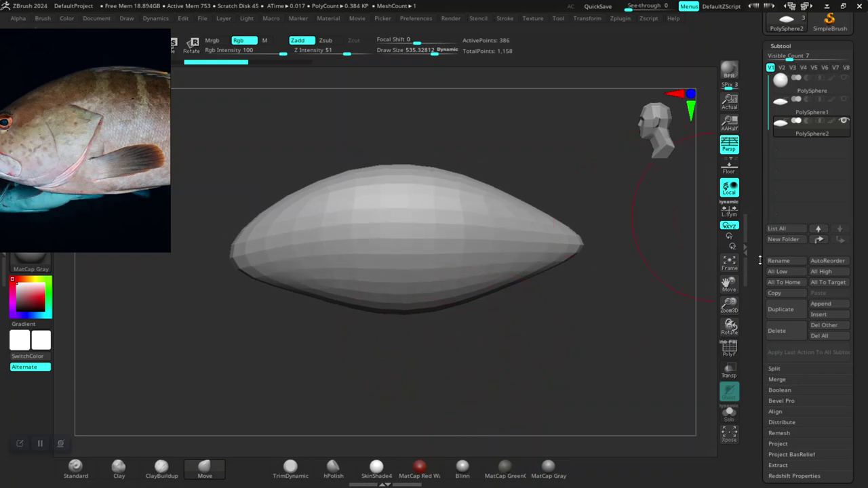
pyautogui.scroll(2, 753, 262)
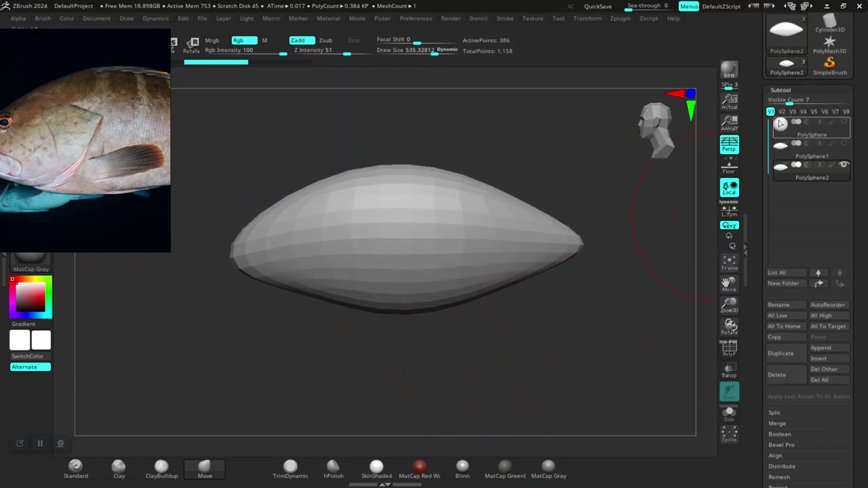
# Divide the duplicated body twice in Tool > Geometry to reach SDiv 3
pyautogui.click(785, 87)
pyautogui.click(787, 86)
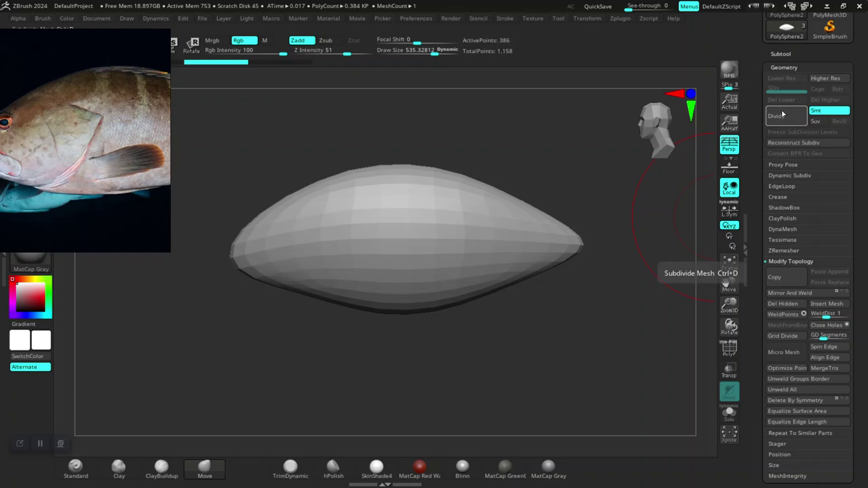
pyautogui.click(779, 121)
pyautogui.click(779, 120)
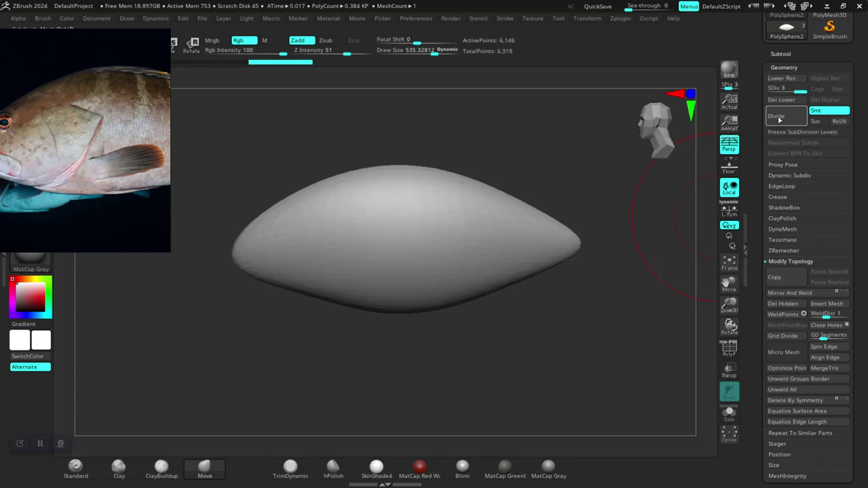
pyautogui.keyDown('alt'); pyautogui.moveTo(479, 332); pyautogui.dragTo(524, 350); pyautogui.keyUp('alt')
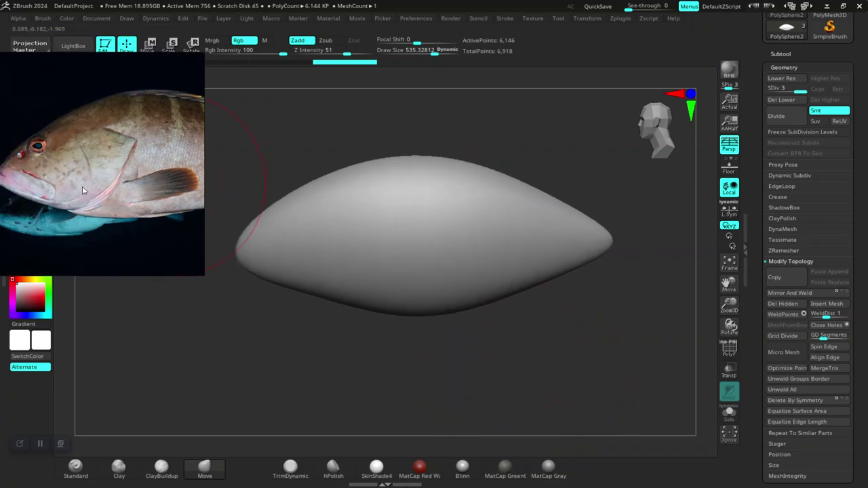
# Select the Move brush and divide twice more to SDiv 5, reaching 98,306 points
pyautogui.moveTo(86, 176); pyautogui.dragTo(134, 202)
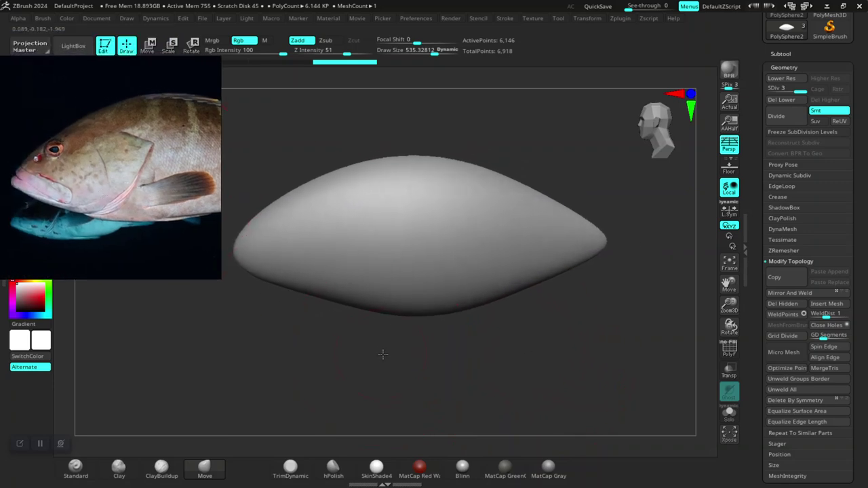
pyautogui.moveTo(368, 351)
pyautogui.keyDown('alt'); pyautogui.mouseDown()
pyautogui.moveTo(426, 352)
pyautogui.moveTo(411, 354)
pyautogui.moveTo(418, 399)
pyautogui.moveTo(430, 397)
pyautogui.moveTo(422, 367)
pyautogui.mouseUp(); pyautogui.keyUp('alt')
pyautogui.press('b')
pyautogui.press('m')
pyautogui.press('v')
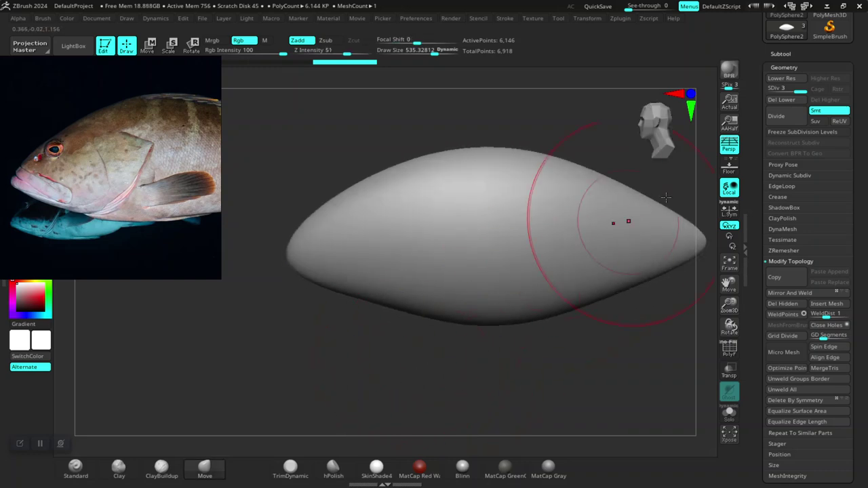
pyautogui.click(782, 120)
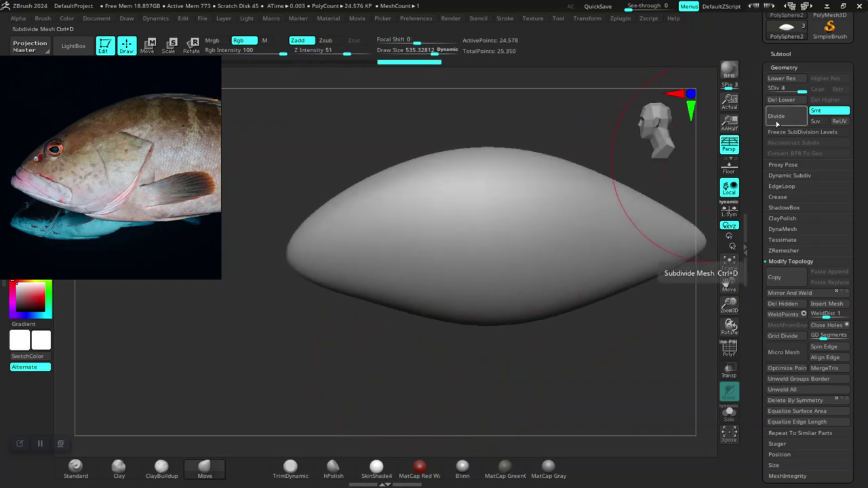
pyautogui.click(782, 120)
pyautogui.moveTo(374, 379)
pyautogui.mouseDown()
pyautogui.moveTo(368, 366)
pyautogui.moveTo(379, 361)
pyautogui.moveTo(309, 395)
pyautogui.mouseUp()
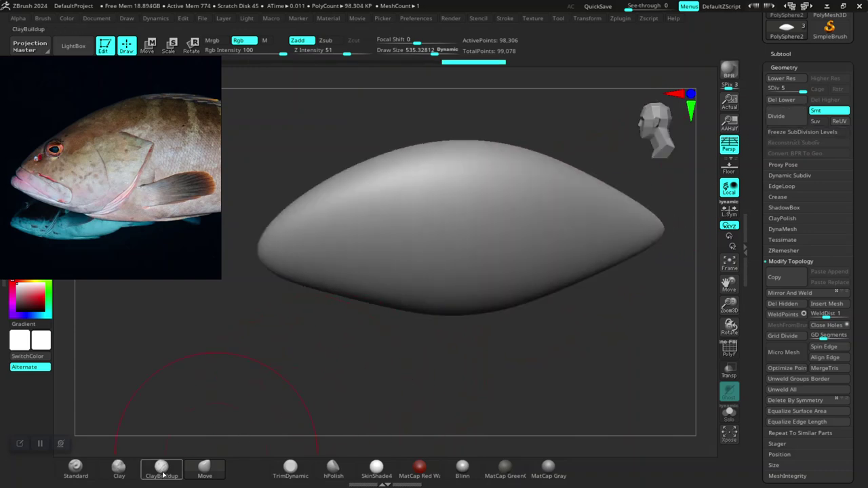
# Pick the ClayBuildup brush and reduce its Draw Size to about 273
pyautogui.click(162, 474)
pyautogui.moveTo(368, 207); pyautogui.dragTo(339, 271)
pyautogui.moveTo(380, 353)
pyautogui.mouseDown()
pyautogui.moveTo(397, 368)
pyautogui.moveTo(370, 244)
pyautogui.mouseUp()
pyautogui.hotkey('ctrl', 'z')
pyautogui.rightClick(373, 255)
pyautogui.moveTo(325, 382)
pyautogui.keyDown('alt'); pyautogui.mouseDown()
pyautogui.moveTo(346, 355)
pyautogui.moveTo(346, 368)
pyautogui.mouseUp(); pyautogui.keyUp('alt')
# Lay clay strokes over the body's front end, building a curved ridge upward
pyautogui.moveTo(333, 181)
pyautogui.mouseDown()
pyautogui.moveTo(397, 210)
pyautogui.moveTo(402, 236)
pyautogui.mouseUp()
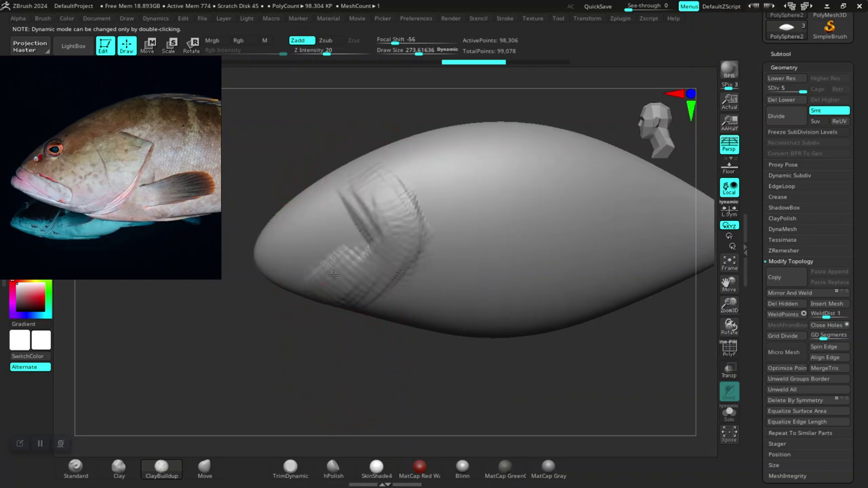
pyautogui.moveTo(344, 197)
pyautogui.mouseDown()
pyautogui.moveTo(362, 227)
pyautogui.moveTo(329, 299)
pyautogui.mouseUp()
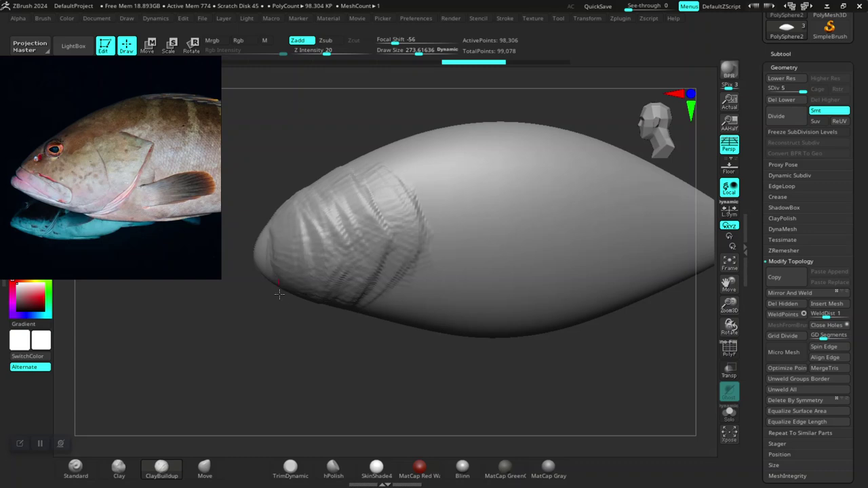
pyautogui.moveTo(333, 355)
pyautogui.keyDown('alt'); pyautogui.mouseDown()
pyautogui.moveTo(320, 272)
pyautogui.moveTo(329, 310)
pyautogui.moveTo(322, 316)
pyautogui.moveTo(342, 349)
pyautogui.moveTo(324, 325)
pyautogui.moveTo(323, 332)
pyautogui.moveTo(330, 310)
pyautogui.moveTo(354, 309)
pyautogui.moveTo(419, 229)
pyautogui.moveTo(401, 256)
pyautogui.moveTo(373, 265)
pyautogui.moveTo(379, 261)
pyautogui.moveTo(375, 285)
pyautogui.moveTo(352, 246)
pyautogui.moveTo(400, 260)
pyautogui.mouseUp(); pyautogui.keyUp('alt')
pyautogui.moveTo(402, 299)
pyautogui.mouseDown()
pyautogui.moveTo(430, 241)
pyautogui.moveTo(434, 207)
pyautogui.mouseUp()
pyautogui.moveTo(415, 168)
pyautogui.mouseDown()
pyautogui.moveTo(385, 148)
pyautogui.moveTo(412, 184)
pyautogui.mouseUp()
# Set the brush Z Intensity to 20 and turn Rgb off
pyautogui.click(339, 52)
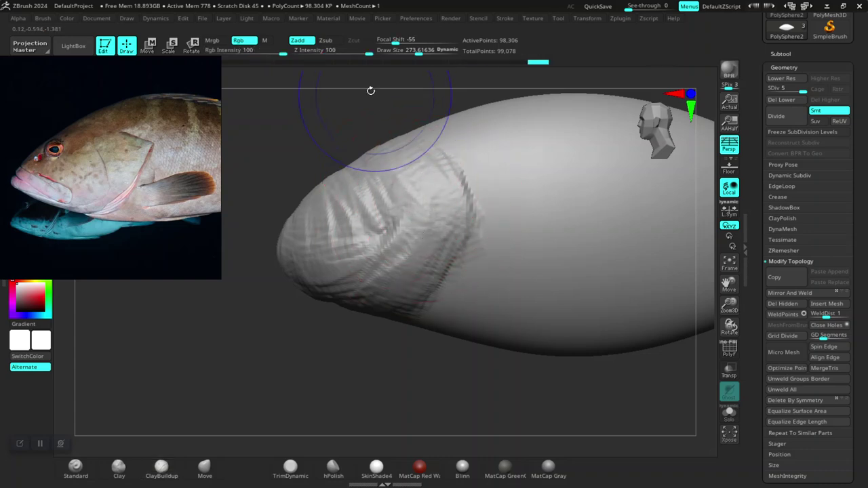
pyautogui.moveTo(339, 52); pyautogui.dragTo(326, 55)
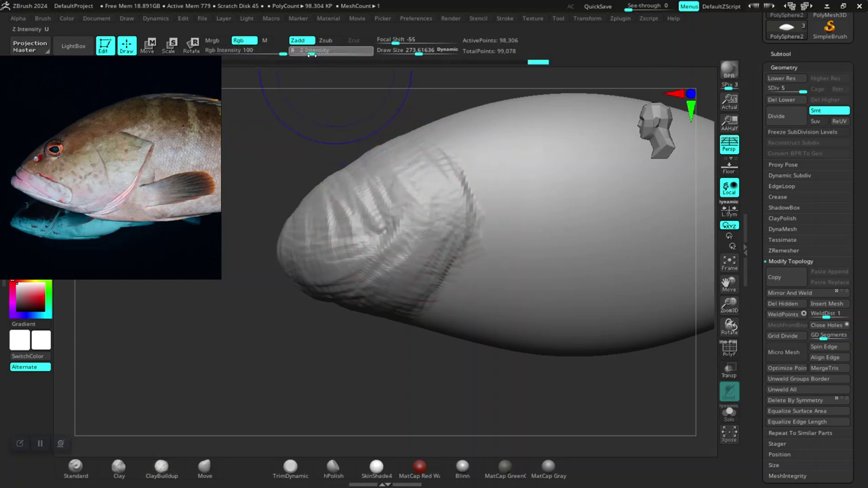
pyautogui.click(238, 40)
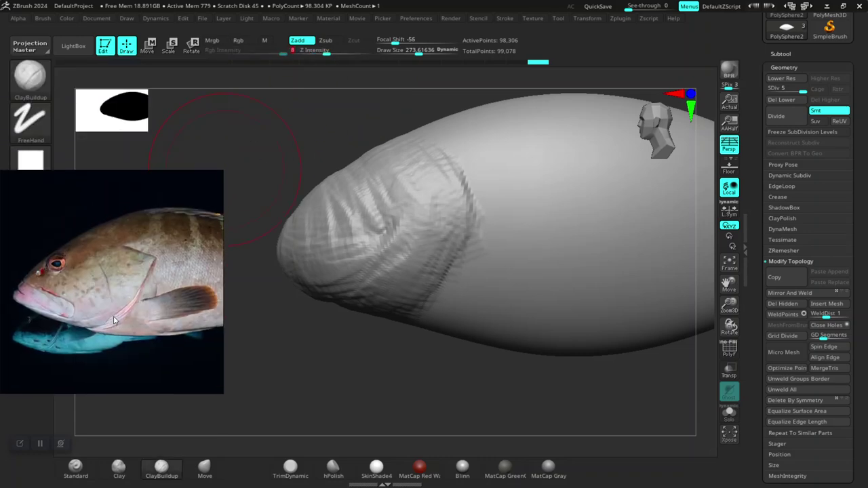
# Compare via Undo History, then smooth the streaky head bulge with Z Intensity raised to 35
pyautogui.keyDown('shift'); pyautogui.click(321, 61); pyautogui.keyUp('shift')
pyautogui.moveTo(321, 62); pyautogui.dragTo(553, 69)
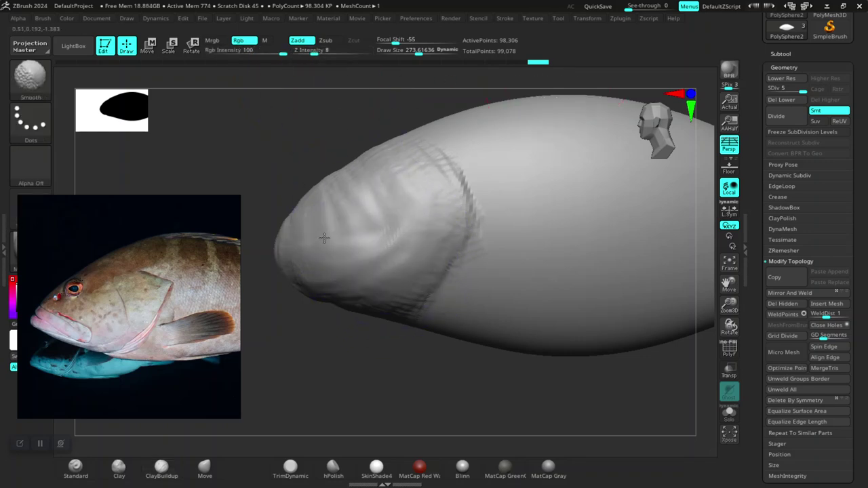
pyautogui.moveTo(372, 196); pyautogui.dragTo(368, 125)
pyautogui.moveTo(314, 53); pyautogui.dragTo(322, 52)
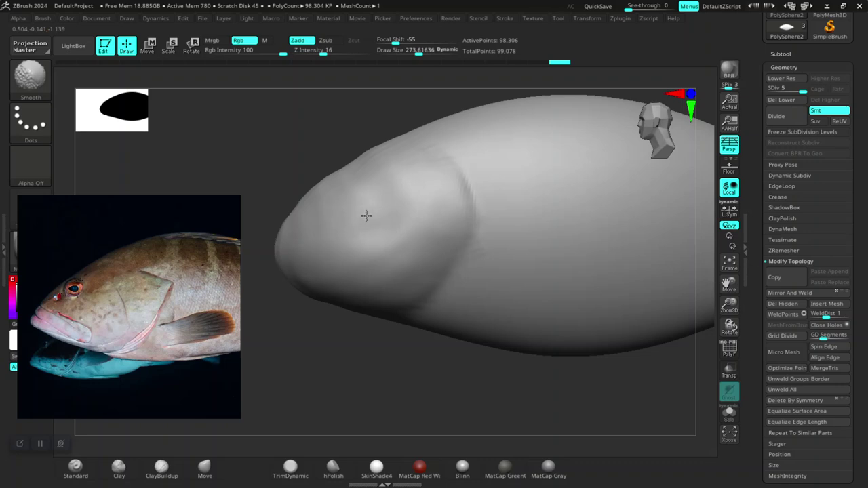
pyautogui.moveTo(354, 194); pyautogui.dragTo(379, 201)
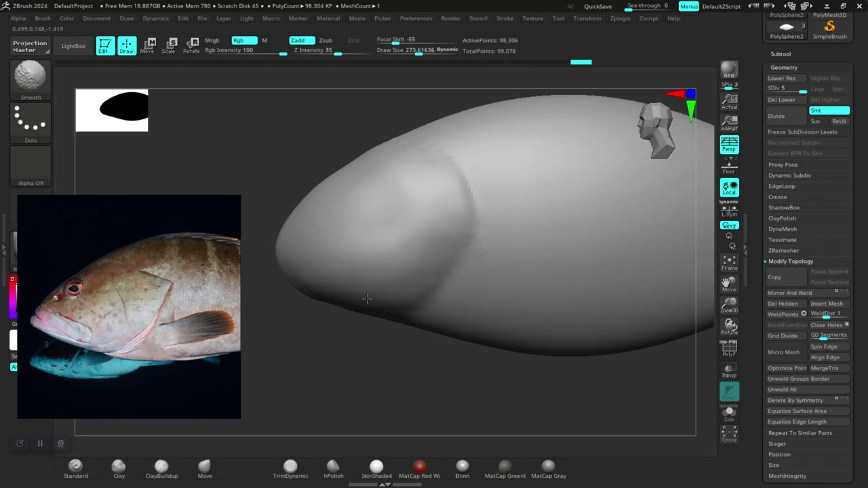
pyautogui.keyDown('alt'); pyautogui.moveTo(387, 360); pyautogui.dragTo(460, 331); pyautogui.keyUp('alt')
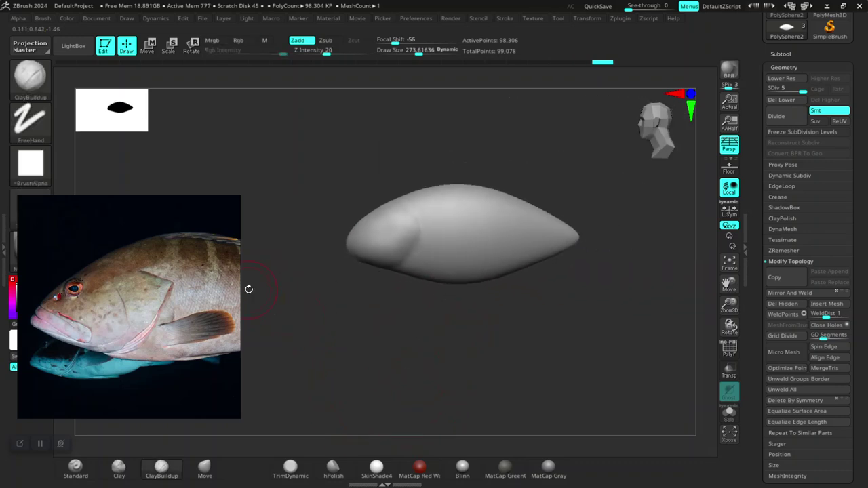
# Select the Move brush and enlarge its Draw Size for broad reshaping
pyautogui.scroll(-1, 88, 306)
pyautogui.scroll(-1, 147, 329)
pyautogui.scroll(-1, 152, 325)
pyautogui.scroll(-1, 142, 318)
pyautogui.scroll(1, 140, 317)
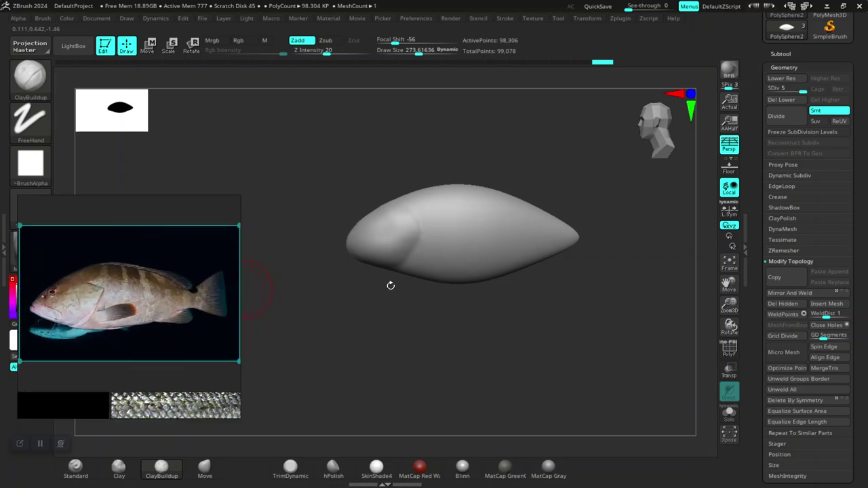
pyautogui.scroll(3, 403, 333)
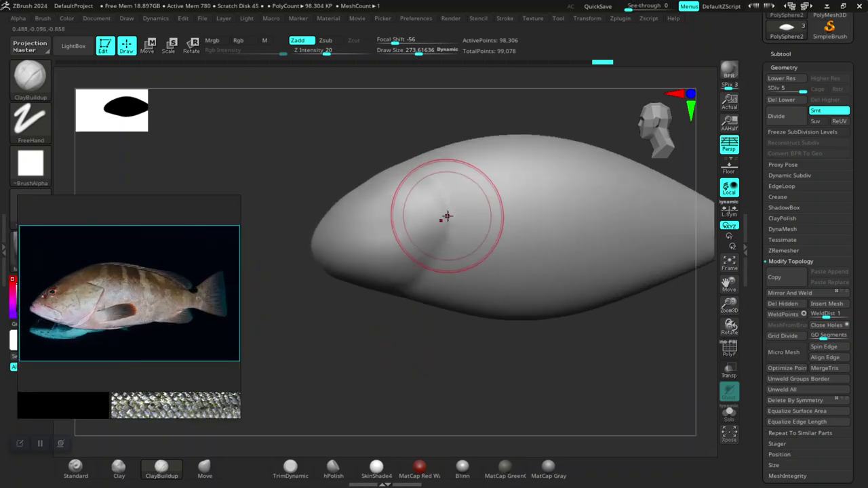
pyautogui.click(205, 468)
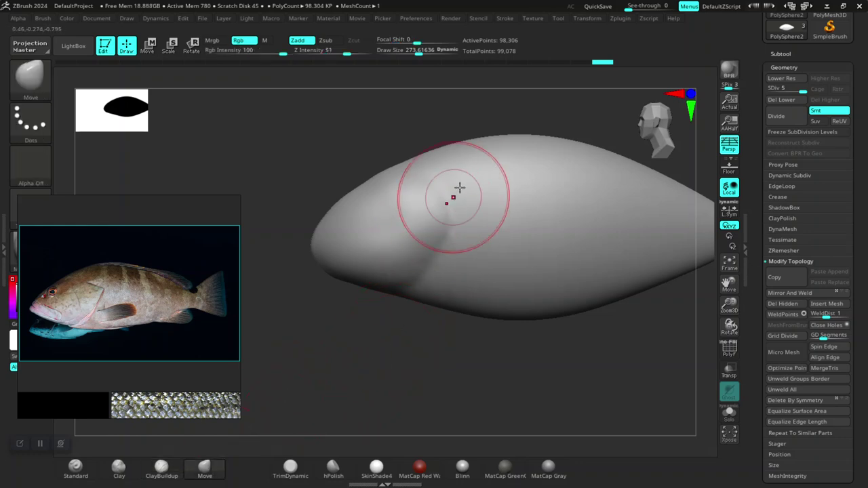
pyautogui.press('space')
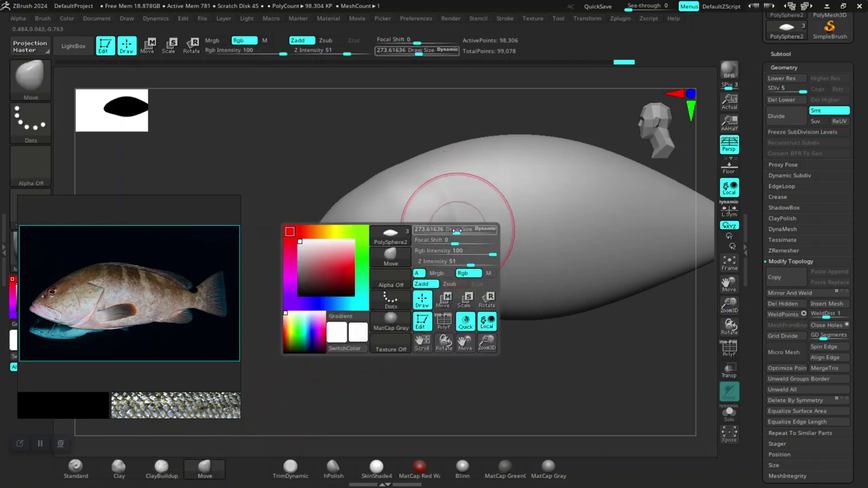
# Pull the head bulge's back edge into a sharper curved gill-cover ridge at Draw Size about 201
pyautogui.moveTo(446, 235)
pyautogui.mouseDown()
pyautogui.moveTo(436, 251)
pyautogui.moveTo(441, 244)
pyautogui.mouseUp()
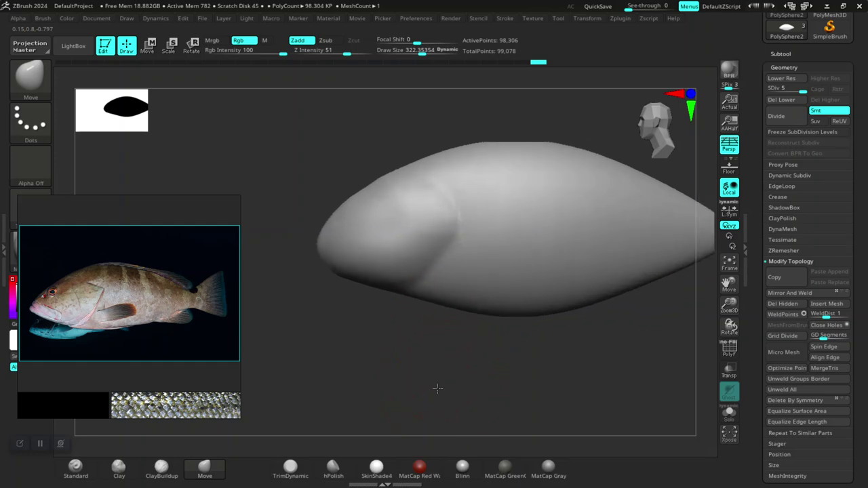
pyautogui.moveTo(441, 383); pyautogui.dragTo(449, 366)
pyautogui.press('space')
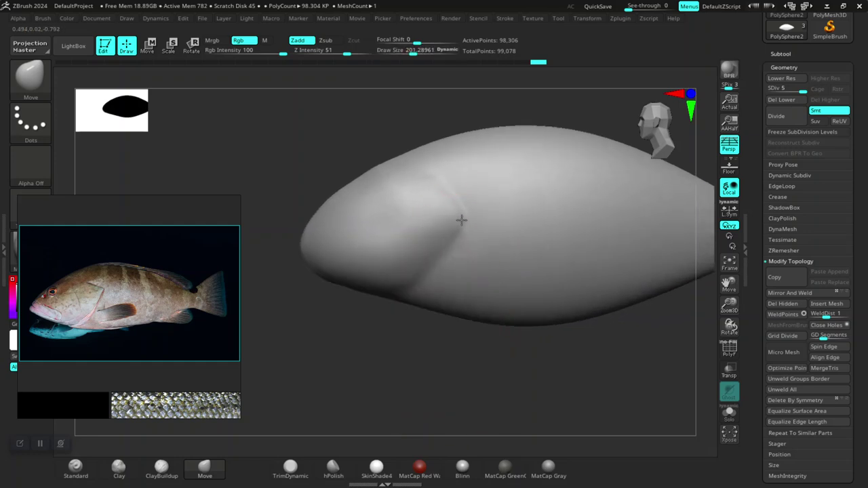
pyautogui.moveTo(461, 223); pyautogui.dragTo(461, 216)
pyautogui.moveTo(434, 366)
pyautogui.mouseDown()
pyautogui.moveTo(401, 335)
pyautogui.moveTo(426, 367)
pyautogui.moveTo(422, 393)
pyautogui.mouseUp()
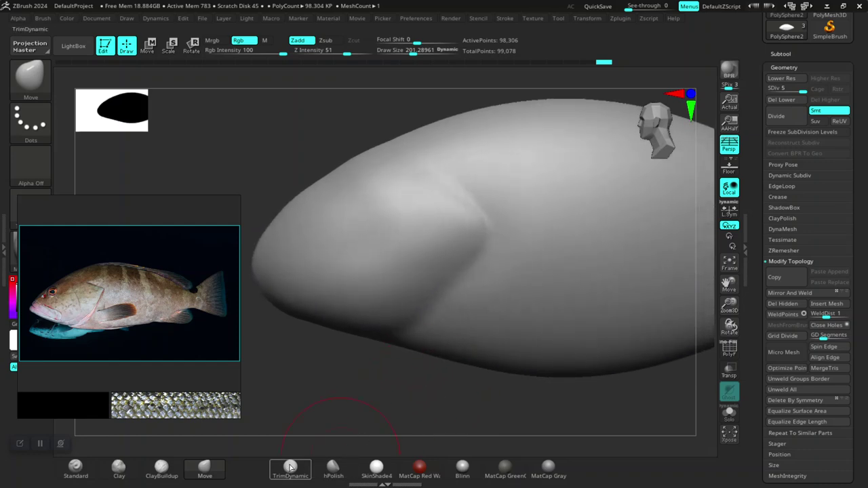
# Choose the DamStandard brush and shrink its Draw Size for fine creases
pyautogui.press('b')
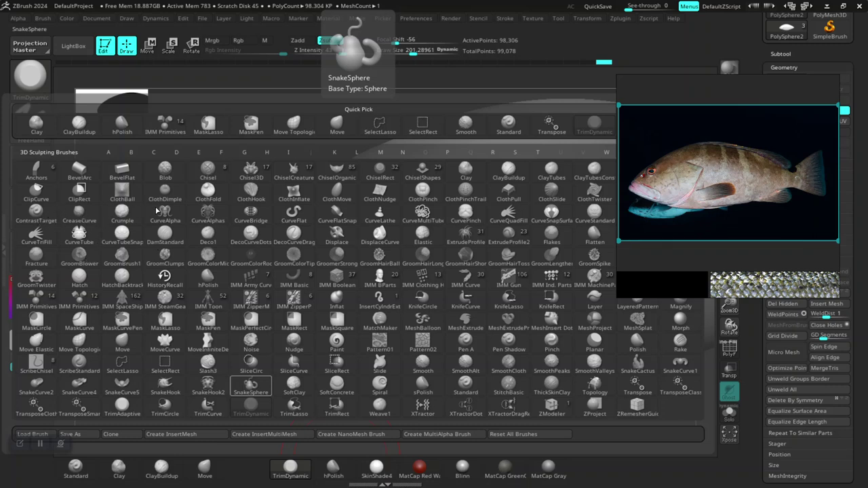
pyautogui.click(166, 238)
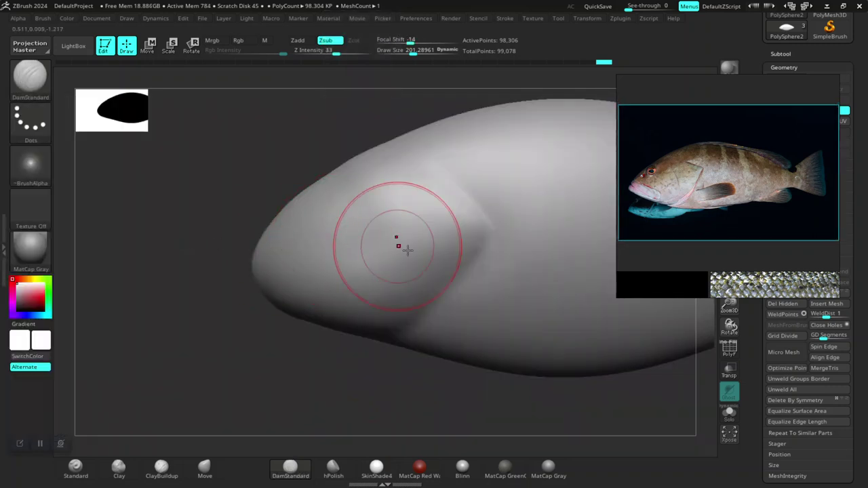
pyautogui.moveTo(231, 407)
pyautogui.mouseDown()
pyautogui.moveTo(258, 393)
pyautogui.moveTo(265, 369)
pyautogui.mouseUp()
pyautogui.moveTo(261, 406); pyautogui.dragTo(267, 403)
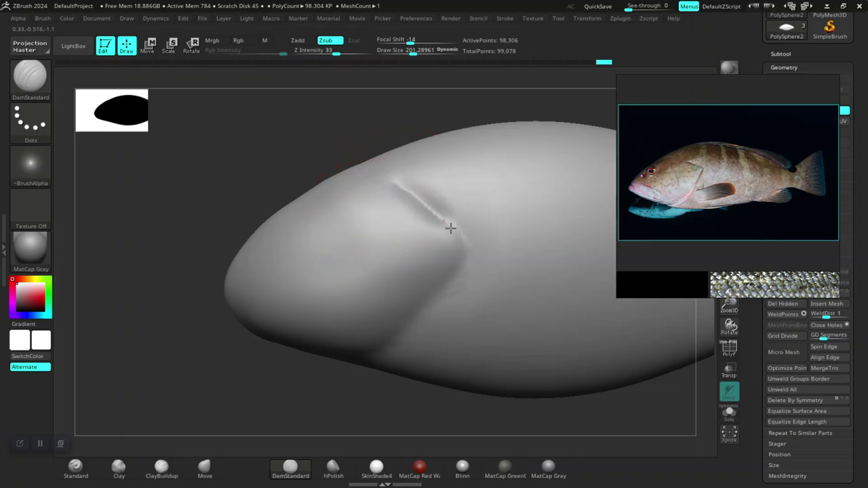
pyautogui.press('space')
pyautogui.moveTo(444, 221); pyautogui.dragTo(454, 224)
# Carve a crease along the gill-cover edge, extending it down to the belly
pyautogui.moveTo(407, 189); pyautogui.dragTo(466, 243)
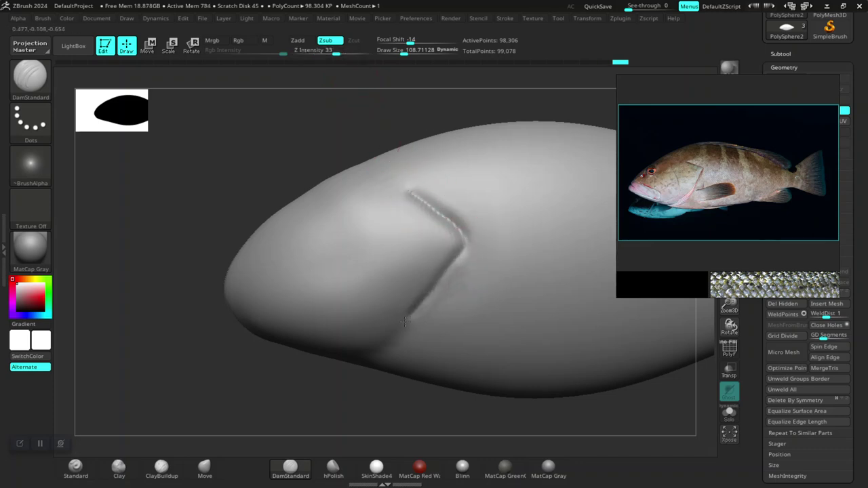
pyautogui.moveTo(368, 392); pyautogui.dragTo(382, 310)
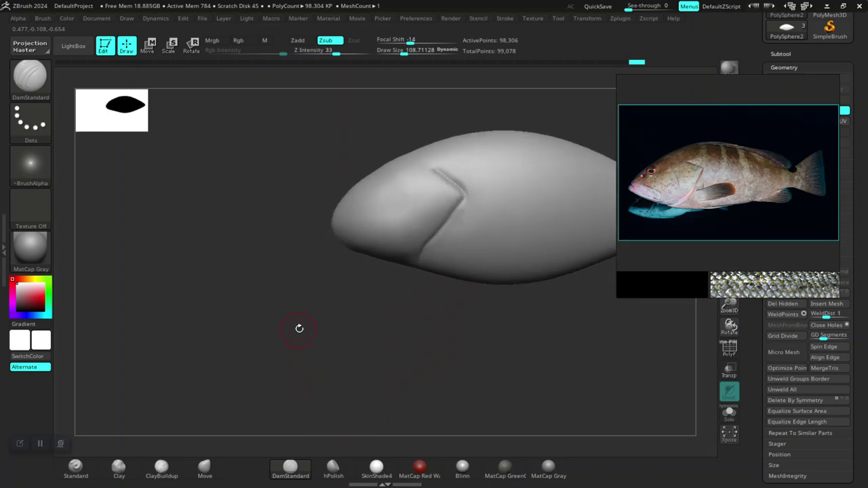
pyautogui.moveTo(406, 142); pyautogui.dragTo(462, 208)
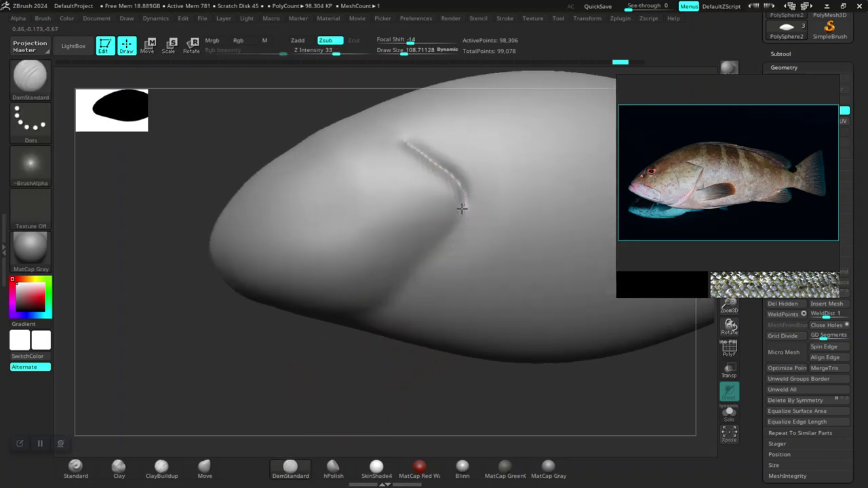
pyautogui.moveTo(399, 278); pyautogui.dragTo(382, 326)
pyautogui.moveTo(358, 357)
pyautogui.mouseDown()
pyautogui.moveTo(397, 319)
pyautogui.moveTo(452, 236)
pyautogui.moveTo(468, 179)
pyautogui.moveTo(471, 209)
pyautogui.mouseUp()
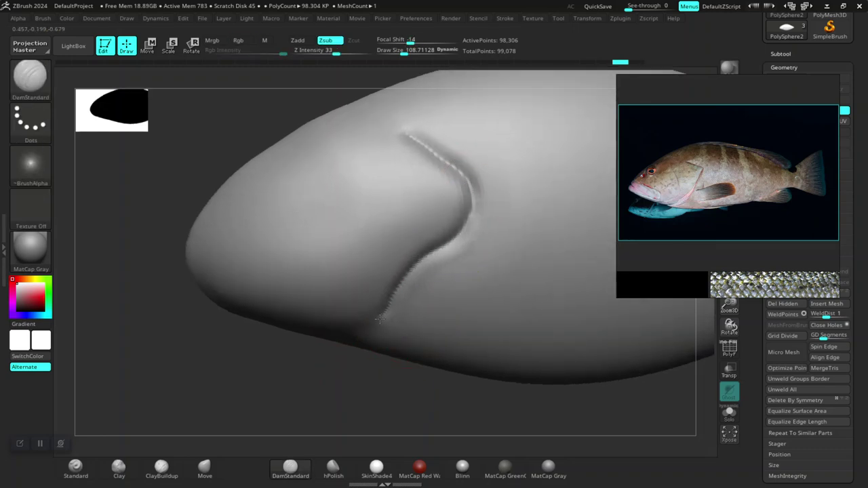
pyautogui.moveTo(363, 328); pyautogui.dragTo(286, 338)
pyautogui.moveTo(335, 398)
pyautogui.mouseDown()
pyautogui.moveTo(251, 269)
pyautogui.moveTo(351, 332)
pyautogui.moveTo(325, 330)
pyautogui.moveTo(345, 360)
pyautogui.moveTo(286, 357)
pyautogui.mouseUp()
# Carve a mouth line running back from the snout and inspect it from several angles
pyautogui.moveTo(252, 396)
pyautogui.mouseDown()
pyautogui.moveTo(246, 387)
pyautogui.moveTo(273, 304)
pyautogui.mouseUp()
pyautogui.moveTo(391, 244); pyautogui.dragTo(312, 239)
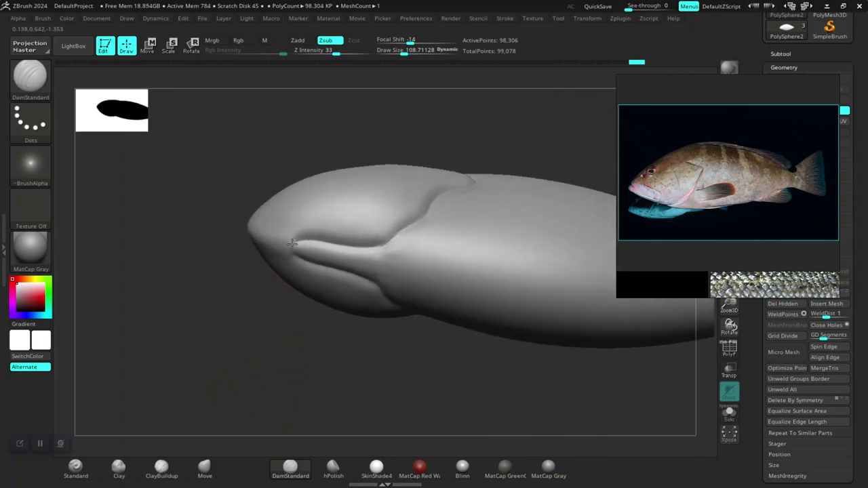
pyautogui.moveTo(302, 396)
pyautogui.mouseDown()
pyautogui.moveTo(271, 332)
pyautogui.moveTo(265, 370)
pyautogui.moveTo(314, 333)
pyautogui.moveTo(317, 312)
pyautogui.moveTo(278, 372)
pyautogui.moveTo(362, 378)
pyautogui.moveTo(362, 426)
pyautogui.moveTo(344, 349)
pyautogui.moveTo(424, 376)
pyautogui.moveTo(407, 360)
pyautogui.moveTo(447, 358)
pyautogui.moveTo(434, 368)
pyautogui.moveTo(407, 330)
pyautogui.moveTo(373, 364)
pyautogui.moveTo(288, 387)
pyautogui.moveTo(296, 400)
pyautogui.moveTo(300, 360)
pyautogui.moveTo(351, 267)
pyautogui.mouseUp()
pyautogui.moveTo(250, 319)
pyautogui.mouseDown()
pyautogui.moveTo(230, 375)
pyautogui.moveTo(264, 374)
pyautogui.mouseUp()
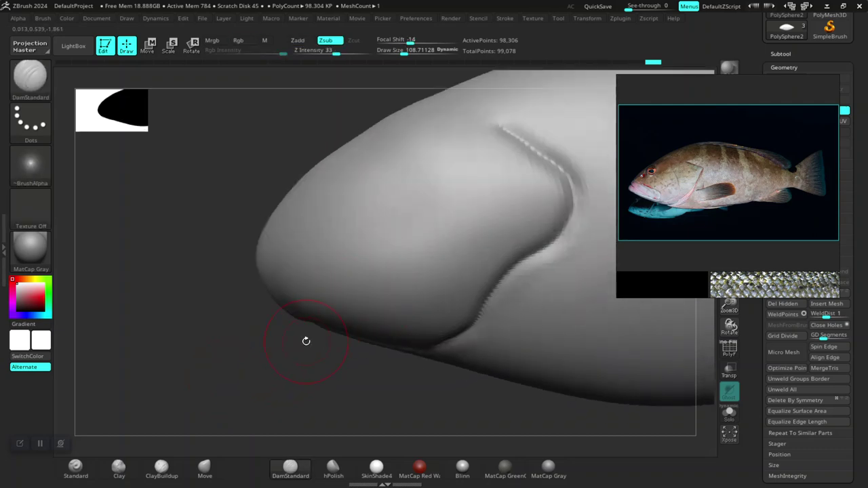
pyautogui.moveTo(231, 382); pyautogui.dragTo(232, 373)
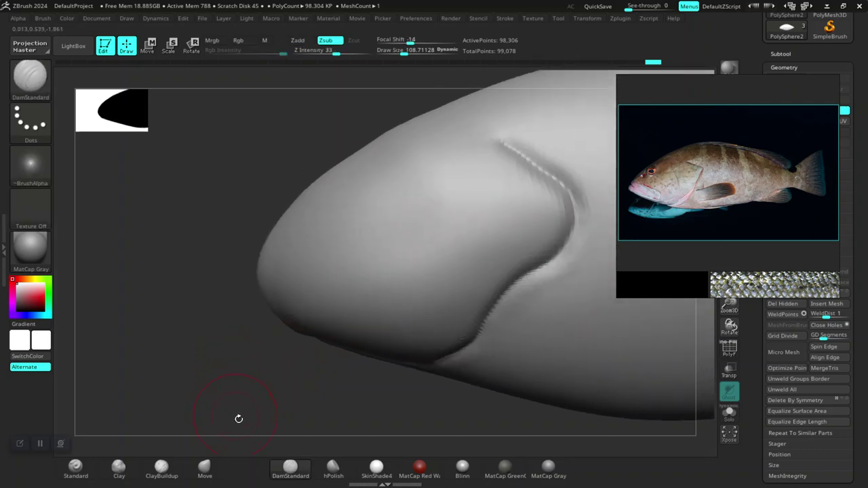
pyautogui.moveTo(221, 403); pyautogui.dragTo(226, 411)
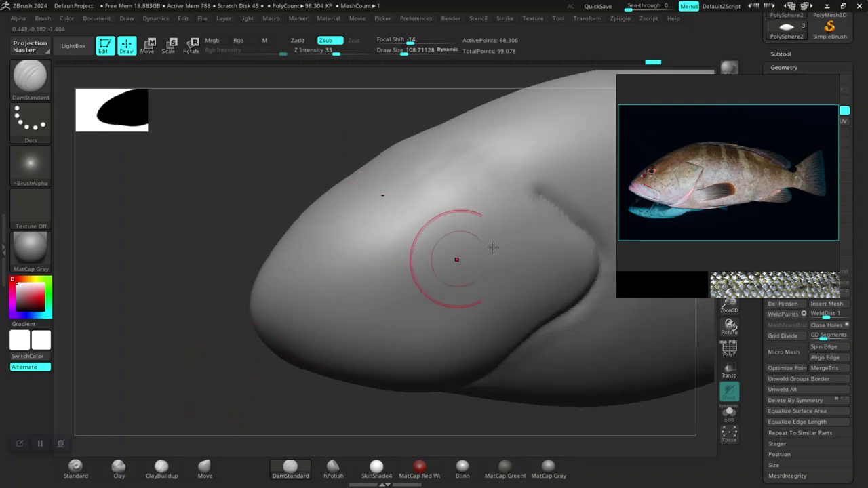
# Re-carve the lip crease along the mouth with DamStandard, then bring up Save Project with Ctrl+S
pyautogui.scroll(2, 683, 166)
pyautogui.scroll(2, 683, 167)
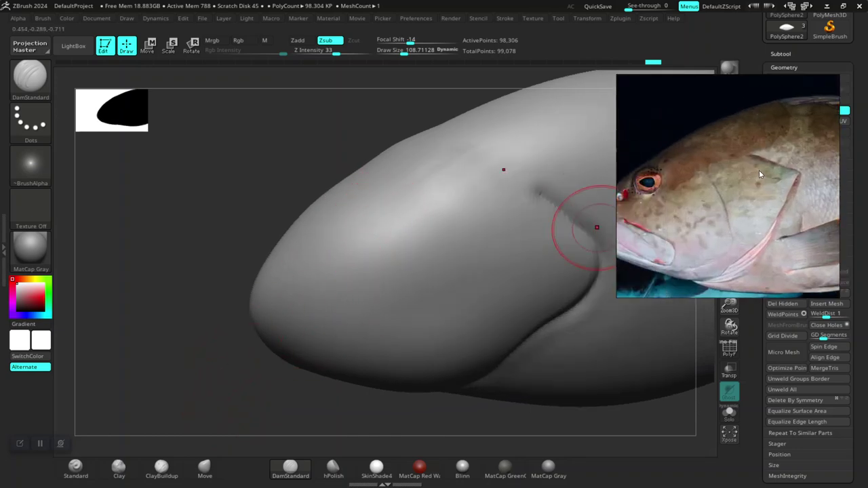
pyautogui.scroll(2, 727, 178)
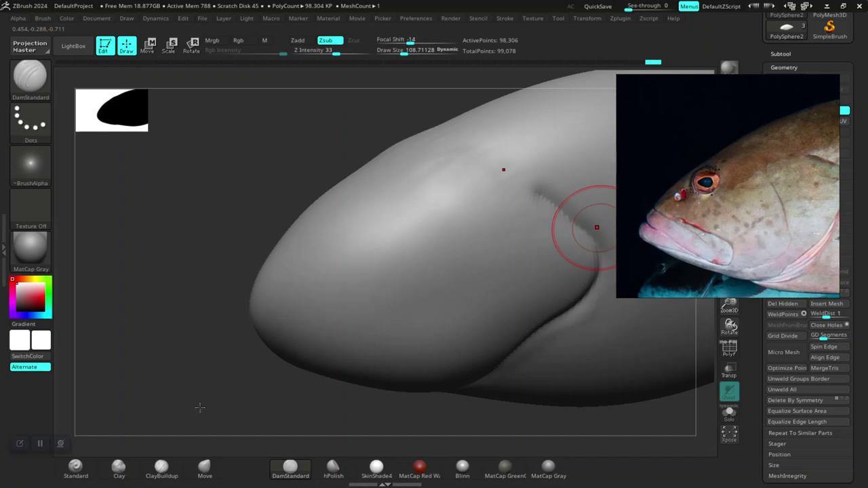
pyautogui.moveTo(187, 363); pyautogui.dragTo(239, 349)
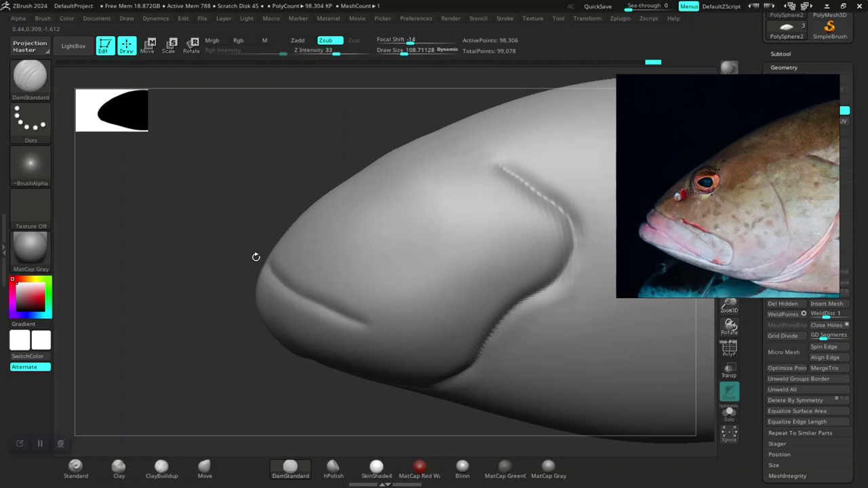
pyautogui.moveTo(194, 329); pyautogui.dragTo(260, 363)
pyautogui.moveTo(276, 293); pyautogui.dragTo(222, 261)
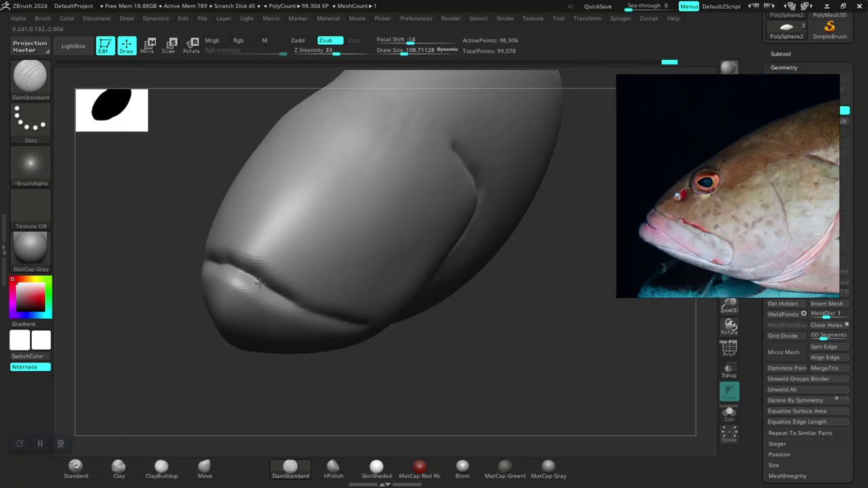
pyautogui.moveTo(374, 384)
pyautogui.mouseDown()
pyautogui.moveTo(251, 396)
pyautogui.moveTo(229, 310)
pyautogui.moveTo(238, 341)
pyautogui.moveTo(253, 326)
pyautogui.moveTo(229, 398)
pyautogui.moveTo(263, 339)
pyautogui.mouseUp()
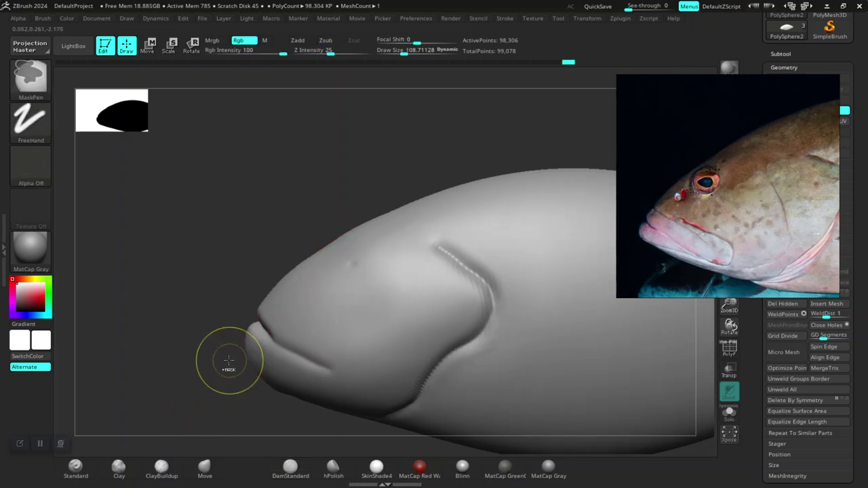
pyautogui.moveTo(170, 351)
pyautogui.mouseDown()
pyautogui.moveTo(183, 365)
pyautogui.moveTo(218, 359)
pyautogui.mouseUp()
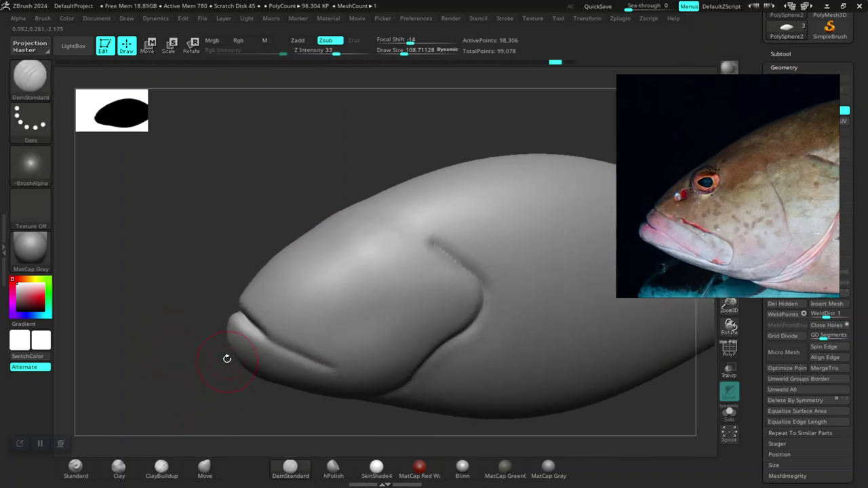
pyautogui.press('ctrl')
pyautogui.hotkey('ctrl', 's')
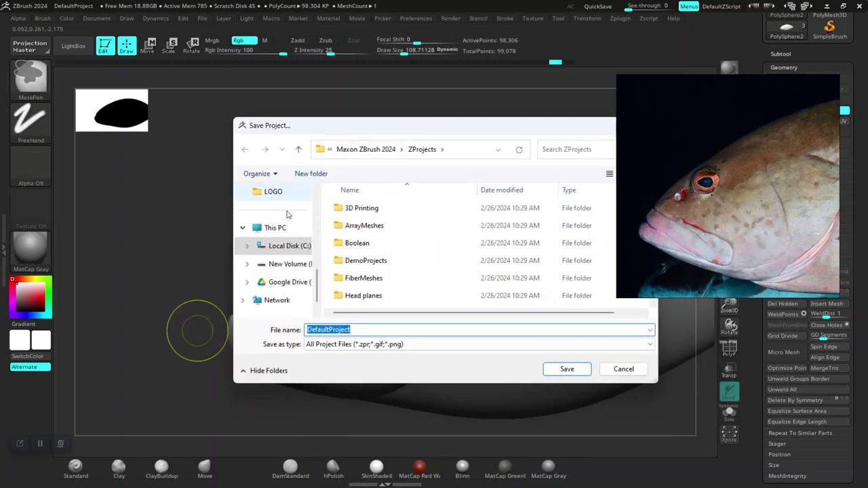
# Save the project under the name FISH SCULPT
pyautogui.scroll(3, 270, 263)
pyautogui.scroll(-2, 271, 268)
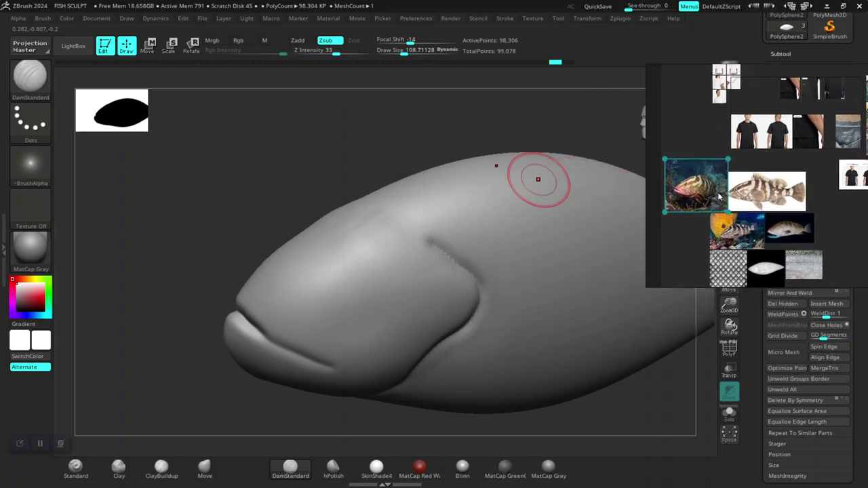
# Enlarge the reddish grouper photo in PureRef, move it aside, and view the fish in perspective
pyautogui.doubleClick(719, 197)
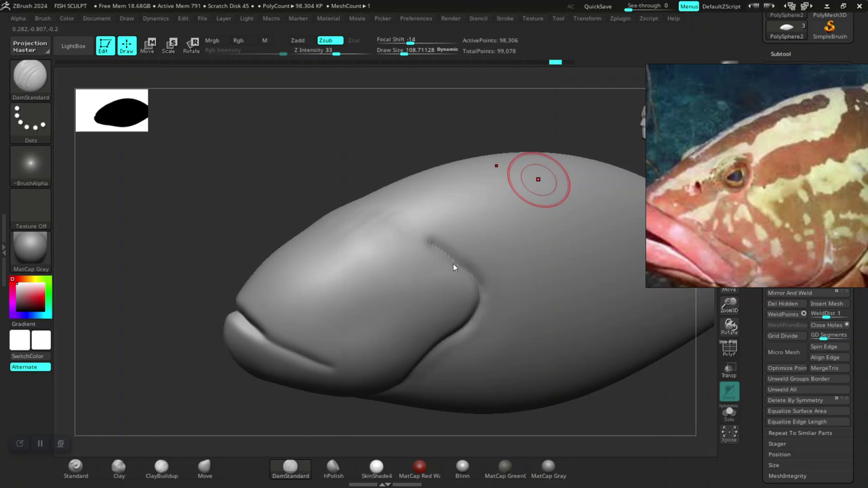
pyautogui.moveTo(188, 298)
pyautogui.mouseDown()
pyautogui.moveTo(177, 297)
pyautogui.moveTo(199, 309)
pyautogui.mouseUp()
pyautogui.keyDown('shift'); pyautogui.moveTo(479, 300); pyautogui.dragTo(535, 293); pyautogui.keyUp('shift')
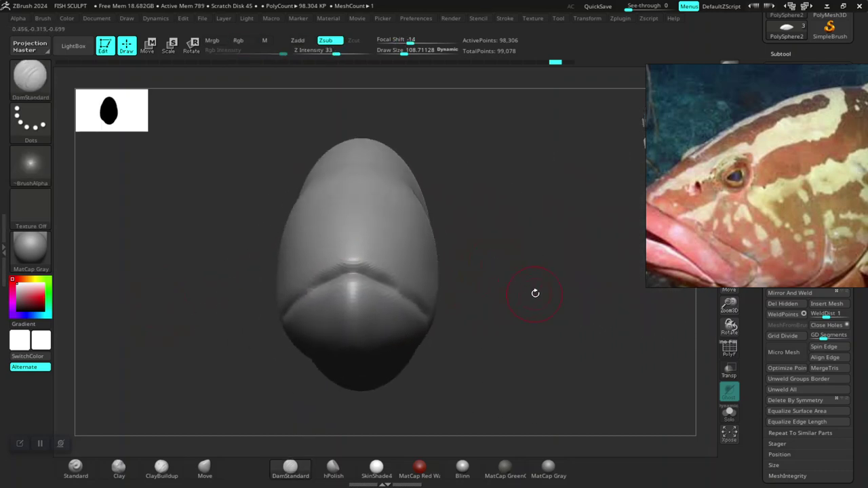
pyautogui.keyDown('shift'); pyautogui.moveTo(524, 296); pyautogui.dragTo(524, 297); pyautogui.keyUp('shift')
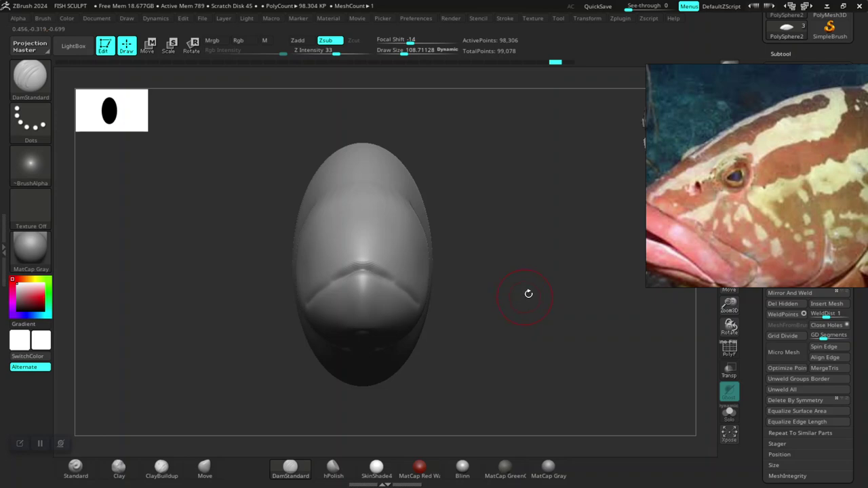
pyautogui.moveTo(733, 227); pyautogui.dragTo(854, 217)
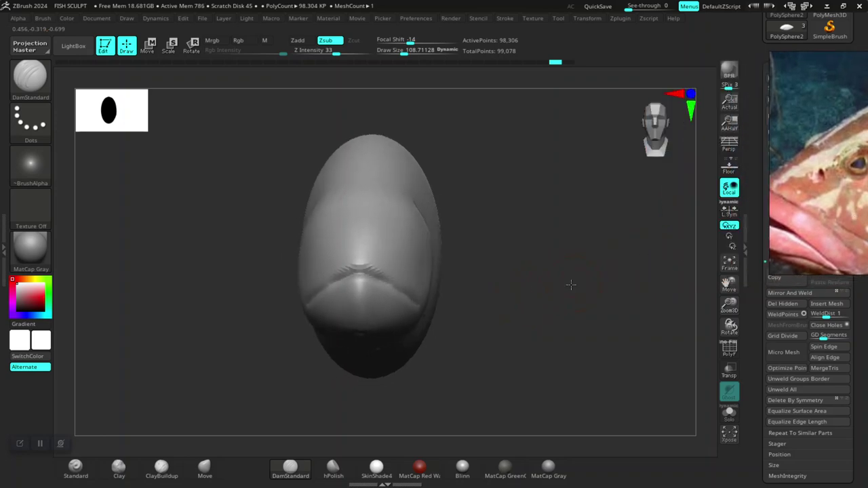
pyautogui.moveTo(508, 302)
pyautogui.mouseDown()
pyautogui.moveTo(482, 293)
pyautogui.moveTo(392, 341)
pyautogui.mouseUp()
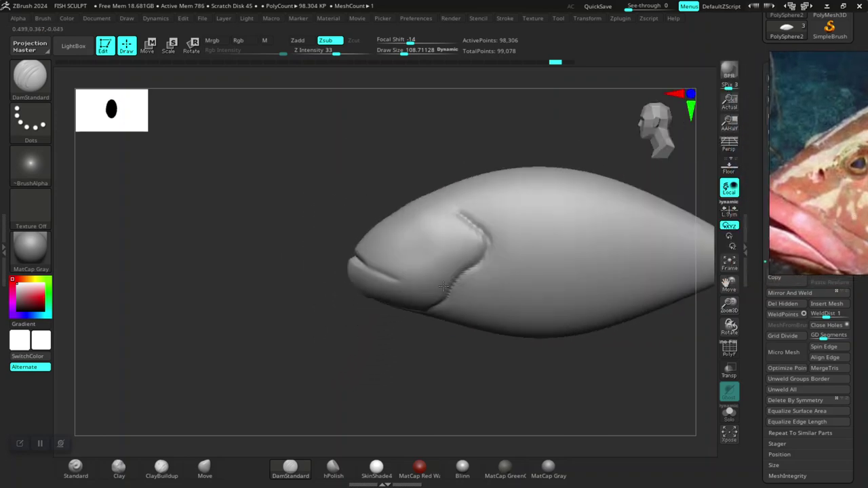
pyautogui.moveTo(402, 371)
pyautogui.mouseDown()
pyautogui.moveTo(367, 342)
pyautogui.moveTo(422, 349)
pyautogui.moveTo(394, 357)
pyautogui.mouseUp()
pyautogui.press('p')
pyautogui.press('p')
pyautogui.press('p')
pyautogui.moveTo(384, 349); pyautogui.dragTo(523, 318)
# Frame the fish, bring the reference photo back, and carve an eye socket into the head's side
pyautogui.press('f')
pyautogui.moveTo(768, 191)
pyautogui.mouseDown()
pyautogui.moveTo(775, 200)
pyautogui.moveTo(668, 267)
pyautogui.mouseUp()
pyautogui.moveTo(562, 356)
pyautogui.mouseDown()
pyautogui.moveTo(572, 374)
pyautogui.moveTo(564, 325)
pyautogui.moveTo(535, 343)
pyautogui.moveTo(542, 347)
pyautogui.moveTo(544, 339)
pyautogui.moveTo(513, 348)
pyautogui.moveTo(518, 343)
pyautogui.moveTo(438, 294)
pyautogui.mouseUp()
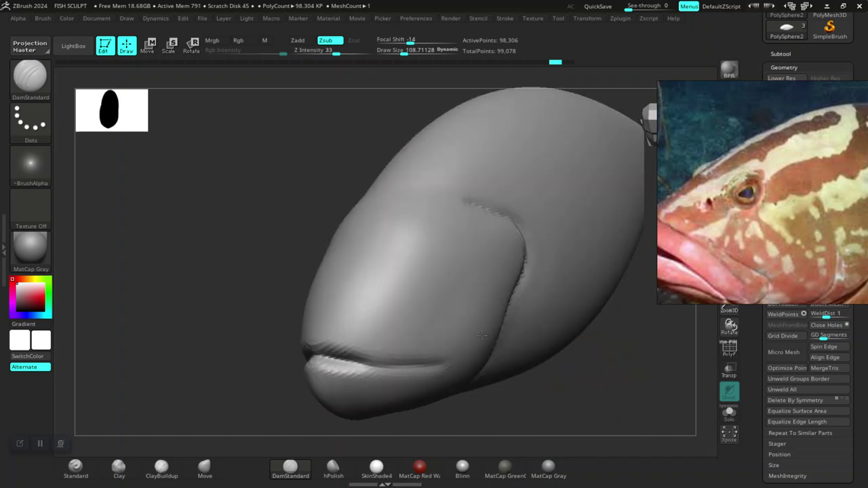
pyautogui.moveTo(270, 199)
pyautogui.mouseDown()
pyautogui.moveTo(290, 204)
pyautogui.moveTo(238, 223)
pyautogui.moveTo(369, 270)
pyautogui.mouseUp()
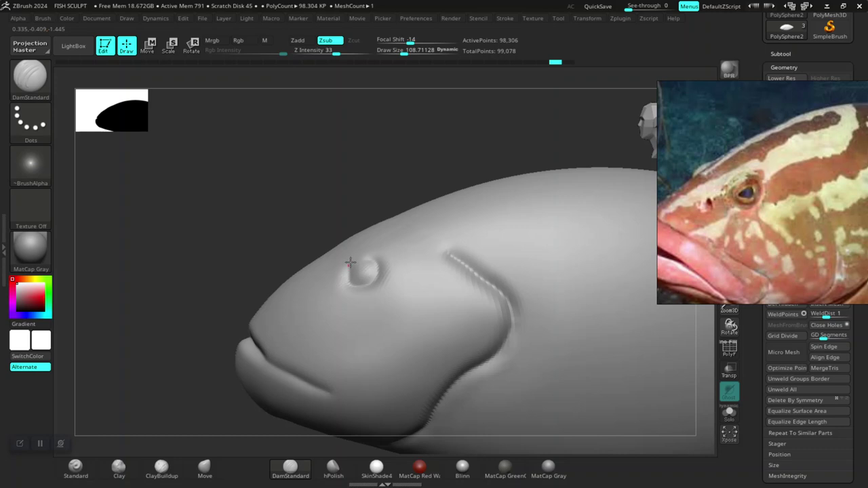
pyautogui.moveTo(370, 261); pyautogui.dragTo(366, 261)
pyautogui.moveTo(181, 376)
pyautogui.mouseDown()
pyautogui.moveTo(265, 371)
pyautogui.moveTo(232, 451)
pyautogui.mouseUp()
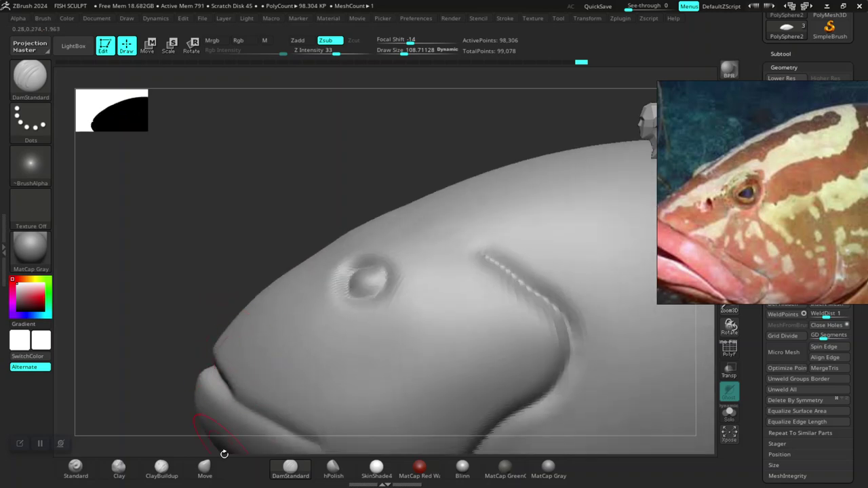
pyautogui.moveTo(159, 293); pyautogui.dragTo(228, 305)
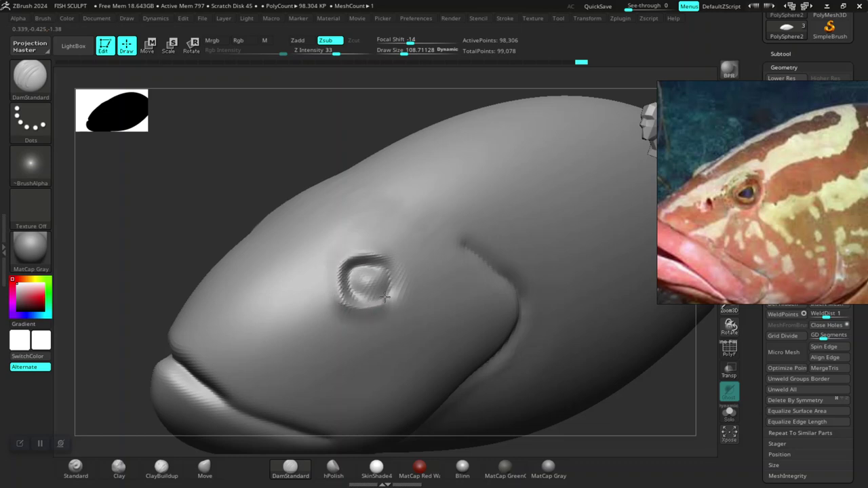
# Reduce the brush to about 81 and smooth the eye socket's rim
pyautogui.hotkey('ctrl', 'z')
pyautogui.hotkey('ctrl', 'z')
pyautogui.hotkey('ctrl', 'z')
pyautogui.hotkey('ctrl', 'z')
pyautogui.press('space')
pyautogui.moveTo(370, 267); pyautogui.dragTo(362, 270)
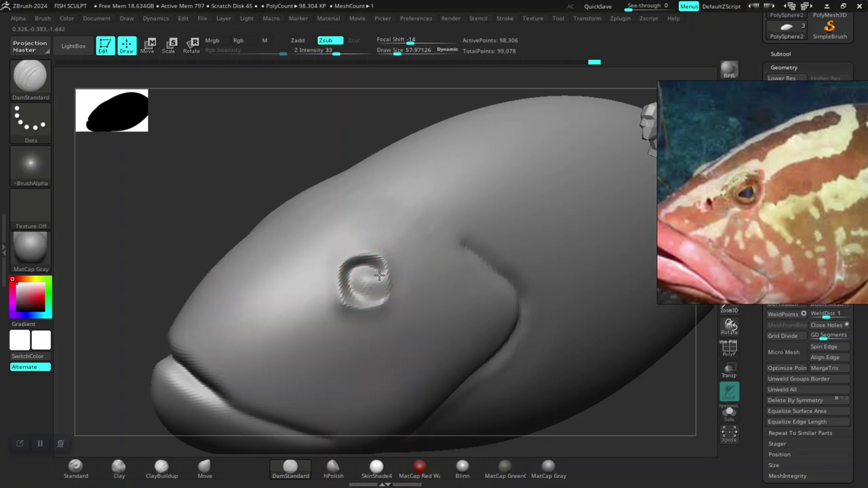
pyautogui.keyDown('shift'); pyautogui.moveTo(359, 271); pyautogui.dragTo(360, 272); pyautogui.keyUp('shift')
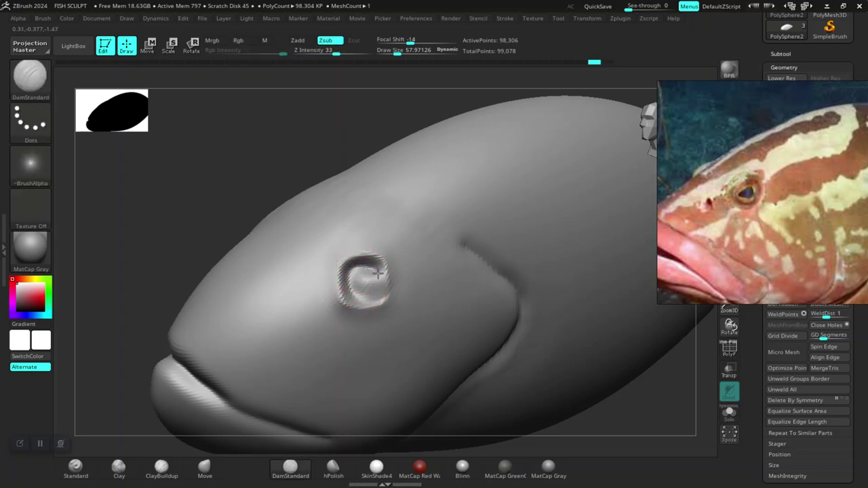
pyautogui.moveTo(108, 350)
pyautogui.mouseDown()
pyautogui.moveTo(194, 277)
pyautogui.moveTo(185, 313)
pyautogui.mouseUp()
pyautogui.moveTo(246, 341)
pyautogui.mouseDown()
pyautogui.moveTo(225, 350)
pyautogui.moveTo(213, 309)
pyautogui.moveTo(237, 310)
pyautogui.moveTo(252, 330)
pyautogui.moveTo(234, 320)
pyautogui.moveTo(251, 371)
pyautogui.moveTo(153, 395)
pyautogui.mouseUp()
pyautogui.click(75, 466)
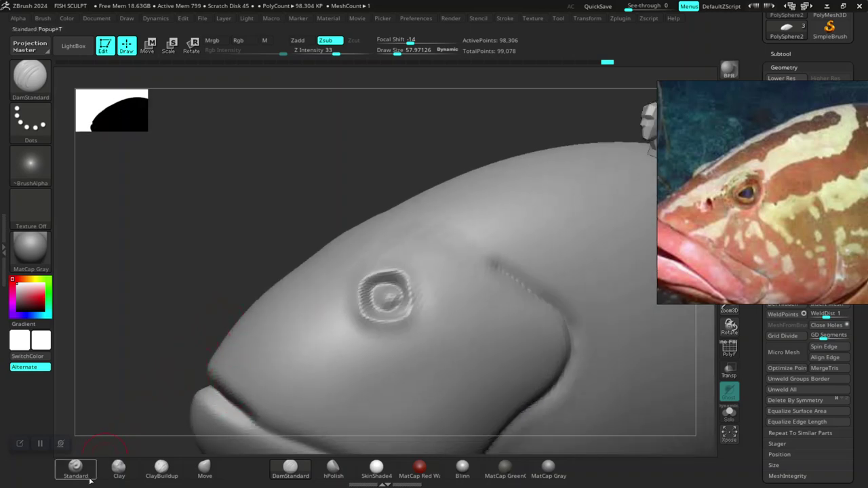
# Zoom the PureRef board onto the close-up dark-background grouper head photo
pyautogui.moveTo(109, 448)
pyautogui.mouseDown()
pyautogui.moveTo(153, 305)
pyautogui.moveTo(358, 265)
pyautogui.moveTo(407, 265)
pyautogui.moveTo(388, 270)
pyautogui.mouseUp()
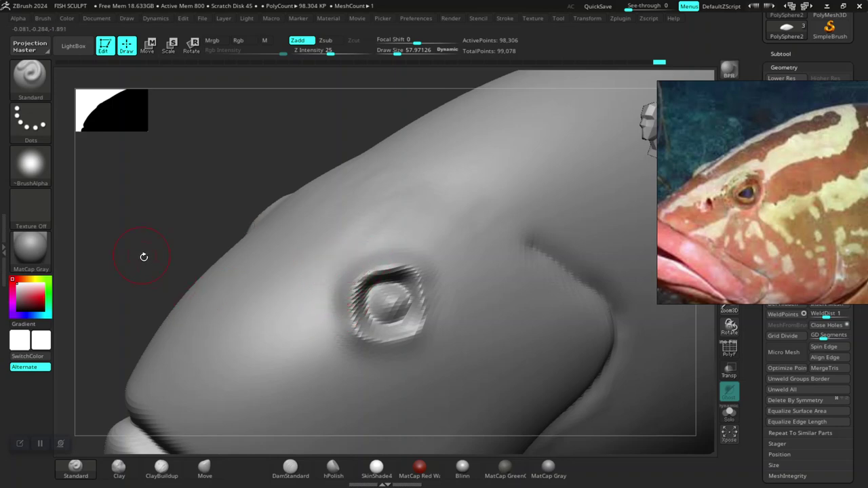
pyautogui.moveTo(144, 257); pyautogui.dragTo(335, 252)
pyautogui.moveTo(506, 303)
pyautogui.mouseDown()
pyautogui.moveTo(526, 321)
pyautogui.moveTo(491, 267)
pyautogui.moveTo(506, 341)
pyautogui.moveTo(487, 308)
pyautogui.mouseUp()
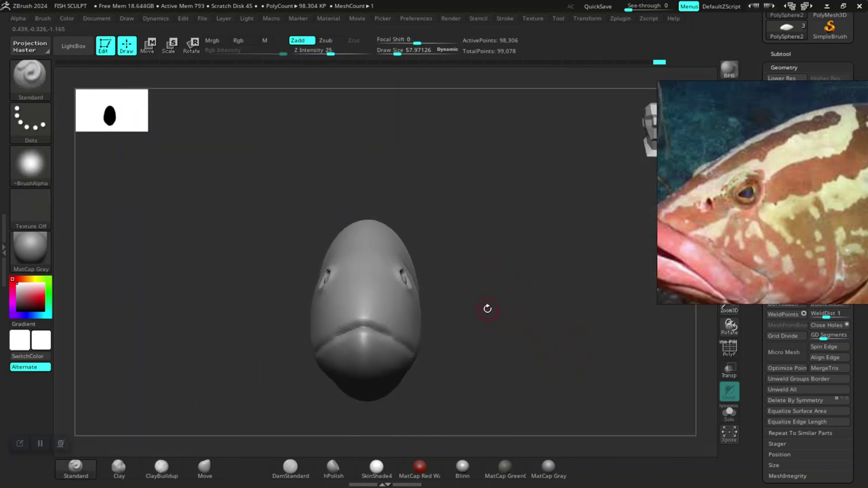
pyautogui.scroll(-3, 720, 221)
pyautogui.scroll(-1, 735, 229)
pyautogui.scroll(3, 739, 232)
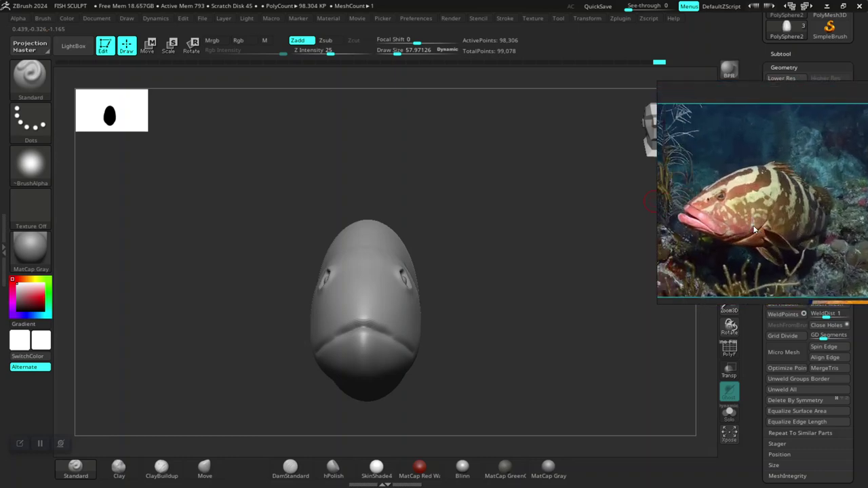
pyautogui.scroll(2, 736, 214)
pyautogui.scroll(-2, 758, 209)
pyautogui.scroll(-2, 758, 209)
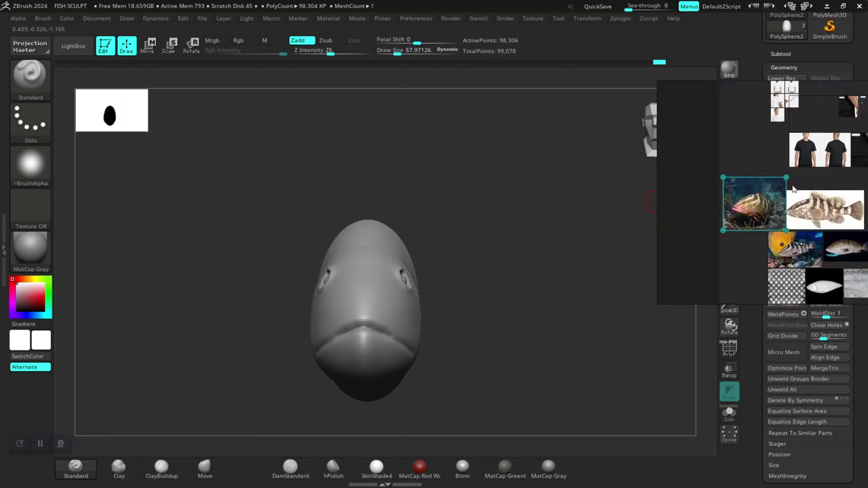
pyautogui.scroll(2, 757, 227)
pyautogui.scroll(2, 757, 227)
pyautogui.scroll(1, 756, 208)
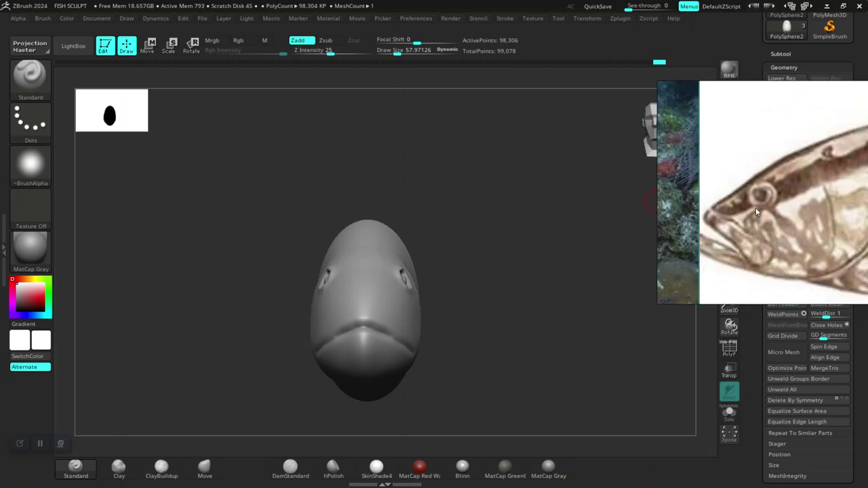
pyautogui.scroll(-2, 759, 211)
pyautogui.scroll(-1, 764, 212)
pyautogui.scroll(-1, 762, 212)
pyautogui.scroll(-1, 758, 211)
pyautogui.scroll(-1, 752, 210)
pyautogui.scroll(2, 751, 210)
pyautogui.scroll(1, 750, 204)
pyautogui.scroll(1, 746, 202)
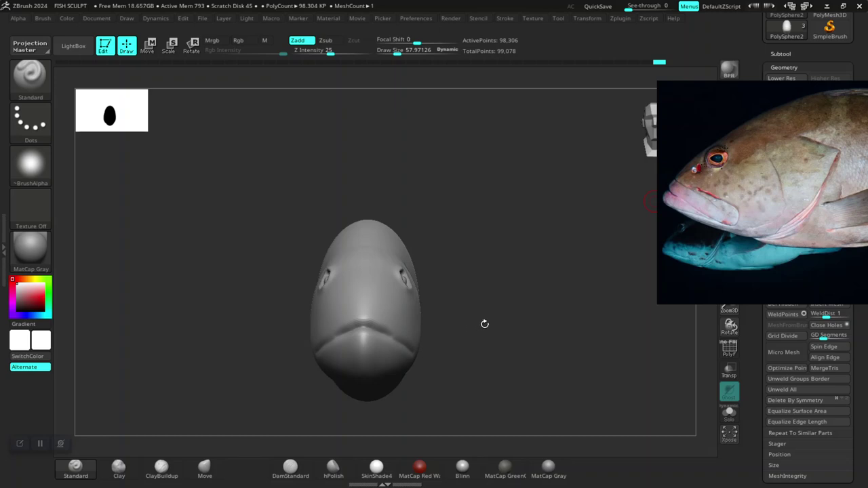
# Orbit the fish to a level side view of its head beside the reference
pyautogui.moveTo(484, 324); pyautogui.dragTo(373, 302)
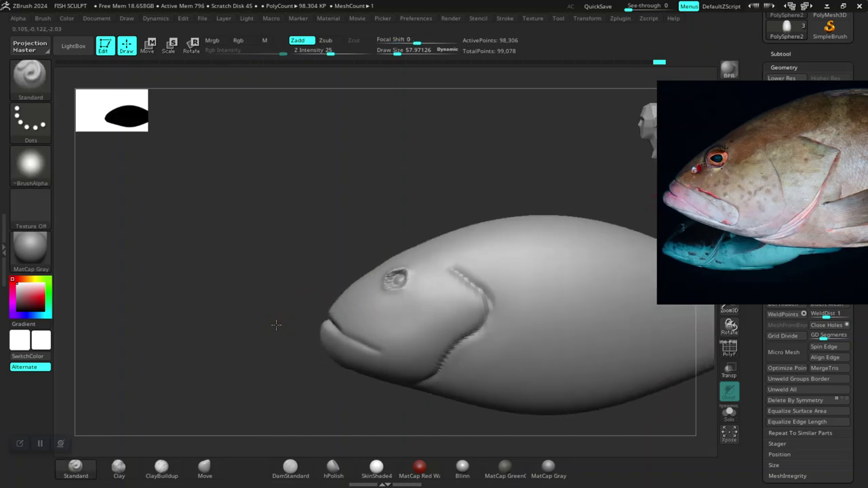
pyautogui.moveTo(277, 325); pyautogui.dragTo(261, 286)
pyautogui.moveTo(268, 326); pyautogui.dragTo(279, 295)
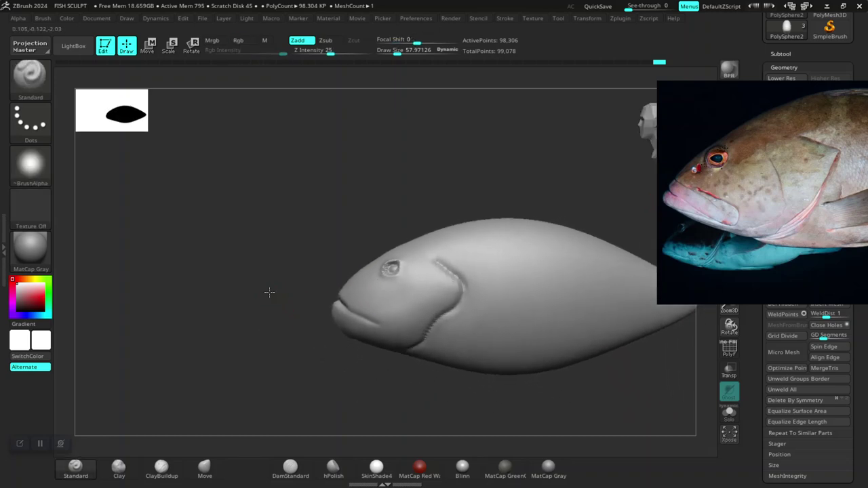
pyautogui.scroll(2, 270, 302)
pyautogui.scroll(2, 255, 297)
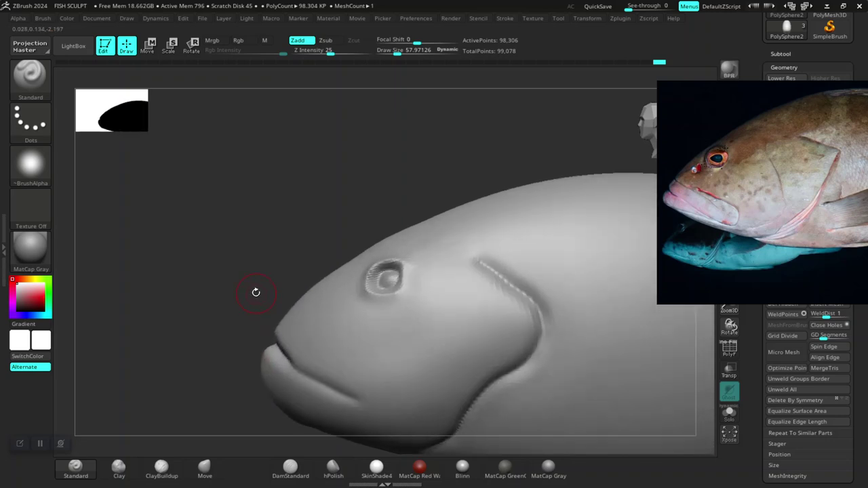
# Switch to the Move brush and enlarge it to about 129, zooming out on the fish
pyautogui.click(204, 466)
pyautogui.press('space')
pyautogui.moveTo(317, 237); pyautogui.dragTo(326, 239)
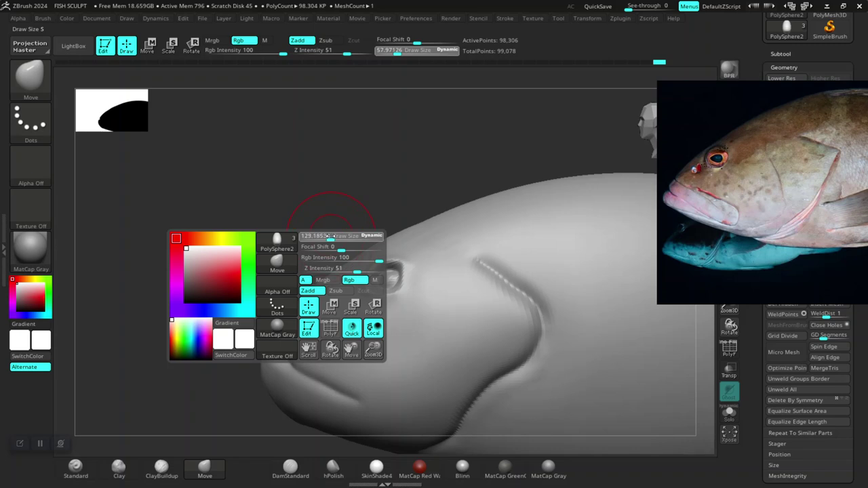
pyautogui.moveTo(301, 209)
pyautogui.mouseDown()
pyautogui.moveTo(389, 289)
pyautogui.moveTo(390, 270)
pyautogui.mouseUp()
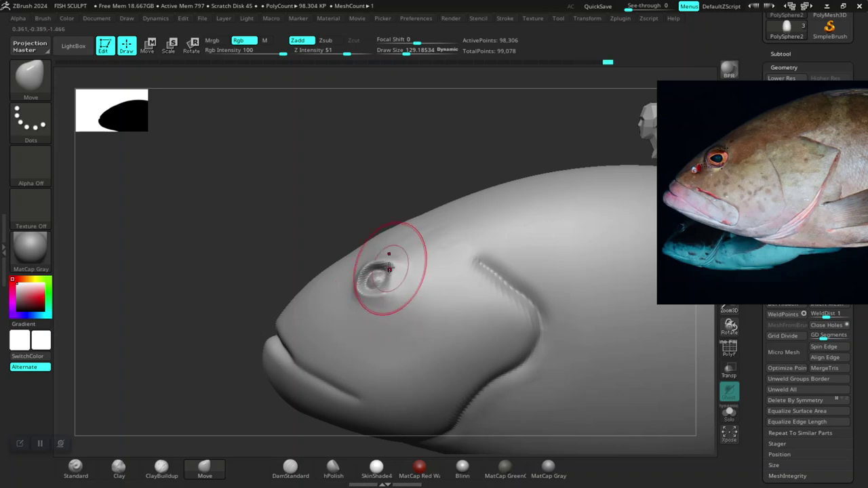
pyautogui.moveTo(232, 294)
pyautogui.keyDown('alt'); pyautogui.mouseDown()
pyautogui.moveTo(237, 306)
pyautogui.moveTo(236, 269)
pyautogui.moveTo(278, 278)
pyautogui.moveTo(267, 284)
pyautogui.moveTo(257, 263)
pyautogui.moveTo(287, 329)
pyautogui.moveTo(226, 229)
pyautogui.moveTo(305, 273)
pyautogui.mouseUp(); pyautogui.keyUp('alt')
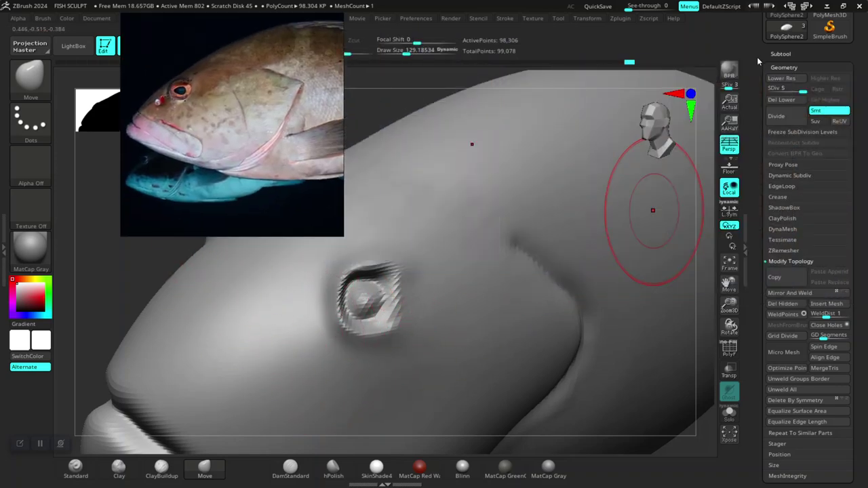
# Select PolySphere1, shrink the brush to about 54, open the brush library, then return to the body
pyautogui.click(773, 52)
pyautogui.click(798, 109)
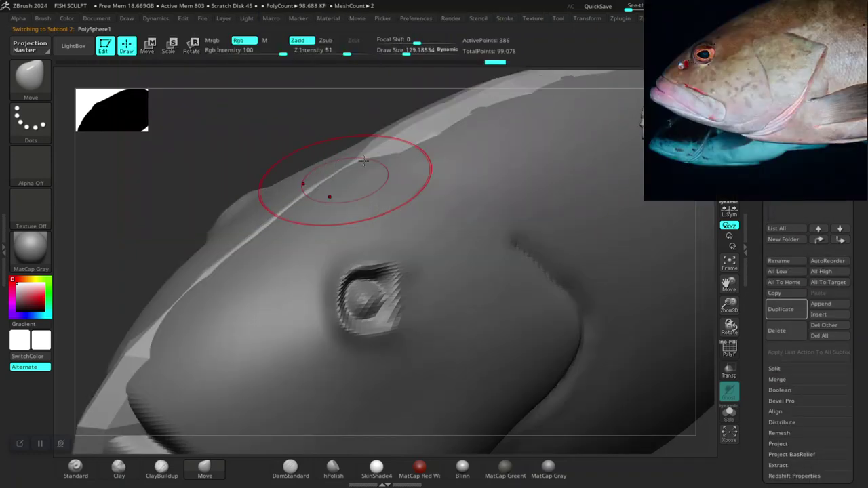
pyautogui.moveTo(221, 143)
pyautogui.mouseDown()
pyautogui.moveTo(248, 149)
pyautogui.moveTo(269, 188)
pyautogui.mouseUp()
pyautogui.press('space')
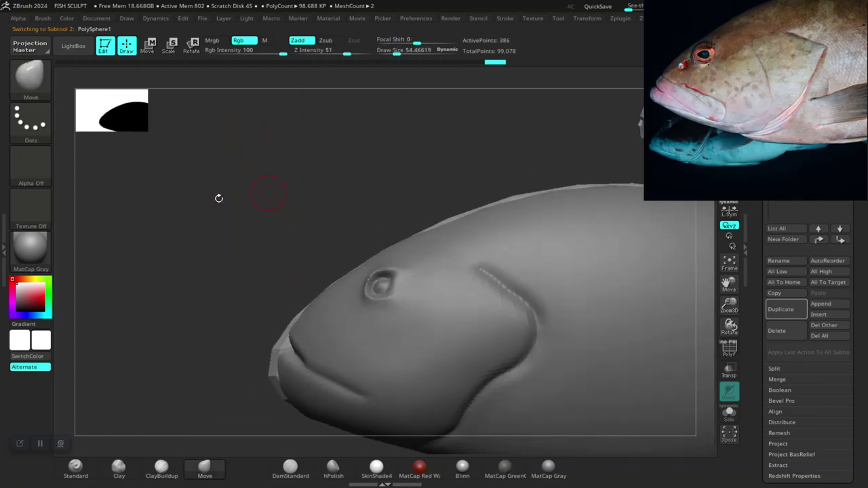
pyautogui.moveTo(245, 215); pyautogui.dragTo(251, 210)
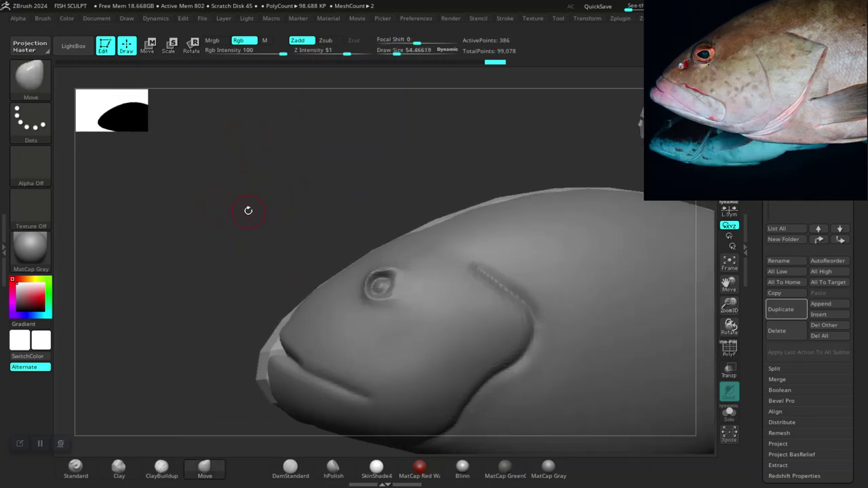
pyautogui.press('b')
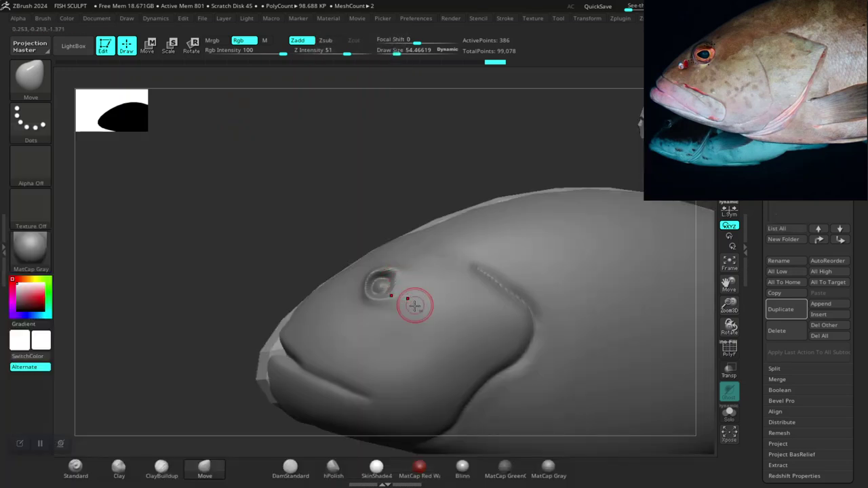
pyautogui.keyDown('alt'); pyautogui.click(414, 306); pyautogui.keyUp('alt')
# Smooth the carved eye socket rim, orbiting around the head to check it
pyautogui.moveTo(284, 241)
pyautogui.mouseDown()
pyautogui.moveTo(246, 199)
pyautogui.moveTo(289, 432)
pyautogui.mouseUp()
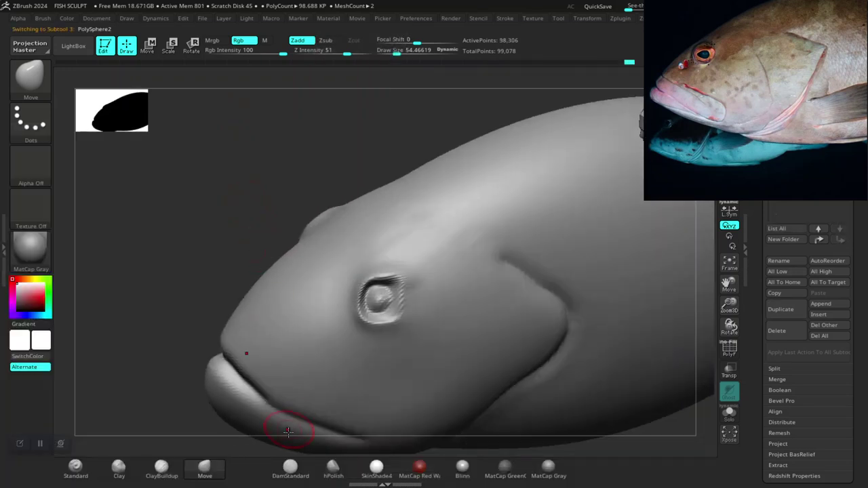
pyautogui.click(331, 466)
pyautogui.moveTo(180, 273)
pyautogui.mouseDown()
pyautogui.moveTo(171, 256)
pyautogui.moveTo(386, 285)
pyautogui.moveTo(312, 292)
pyautogui.moveTo(339, 298)
pyautogui.moveTo(332, 305)
pyautogui.moveTo(355, 292)
pyautogui.mouseUp()
pyautogui.press('space')
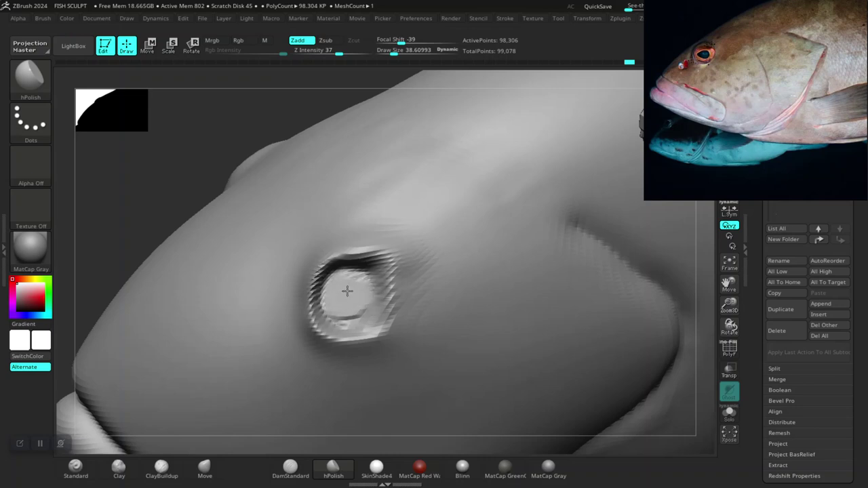
pyautogui.moveTo(118, 227); pyautogui.dragTo(173, 217)
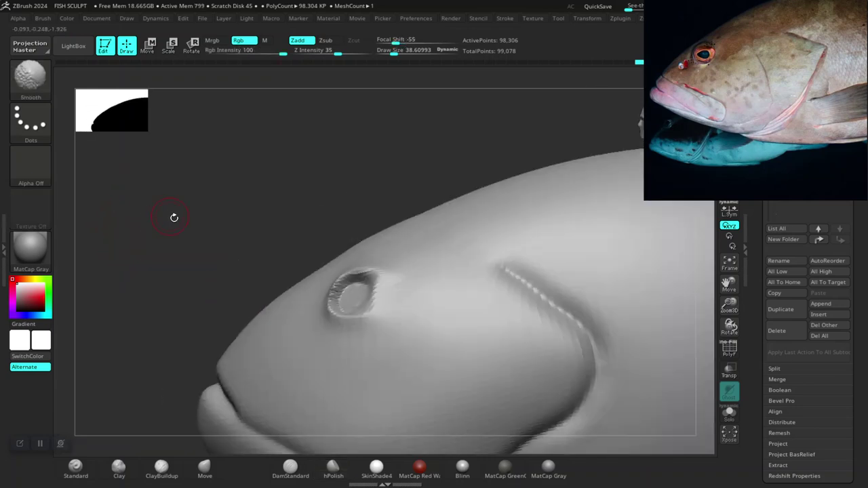
pyautogui.moveTo(209, 279); pyautogui.dragTo(196, 248)
pyautogui.moveTo(228, 287); pyautogui.dragTo(219, 269)
# Make PolySphere1 the active subtool and move the reference photo aside
pyautogui.press('b')
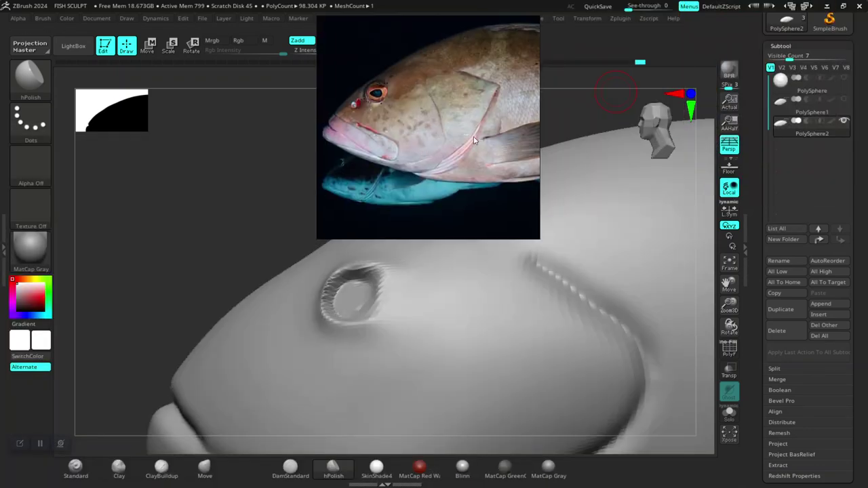
pyautogui.click(793, 113)
pyautogui.moveTo(447, 146); pyautogui.dragTo(701, 146)
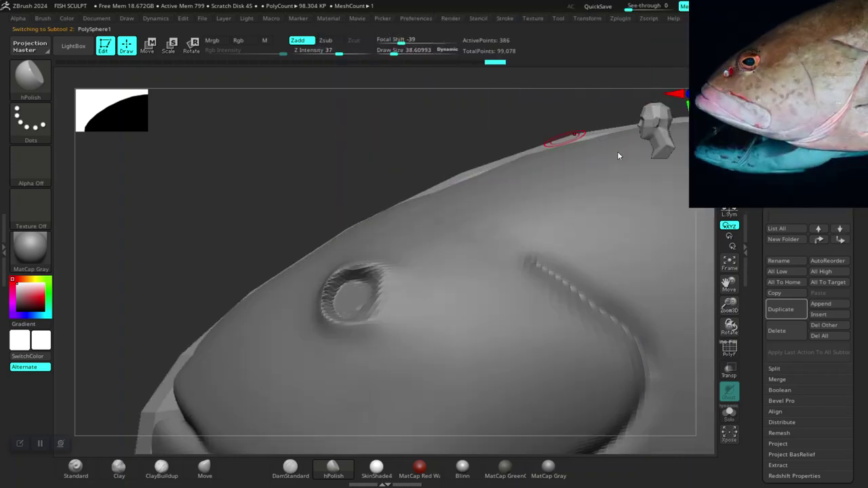
# Drop a PolySphere into the eye socket with the IMM Primitives brush
pyautogui.moveTo(323, 184); pyautogui.dragTo(294, 170)
pyautogui.press('b')
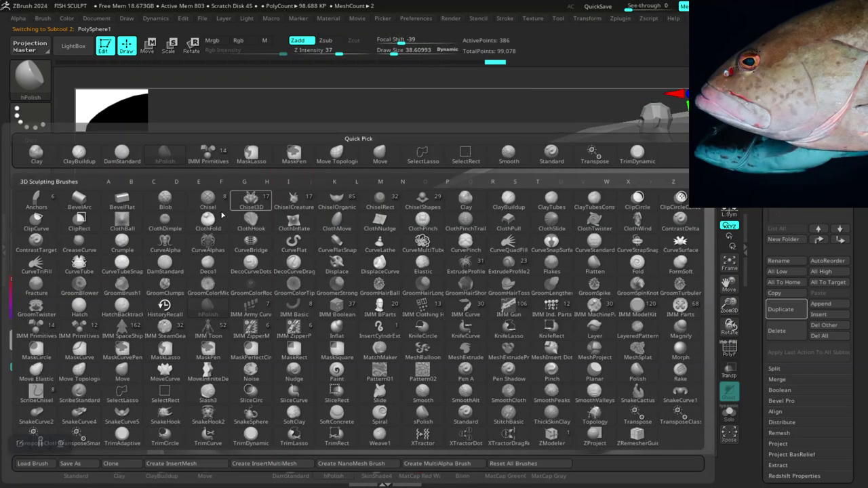
pyautogui.click(49, 332)
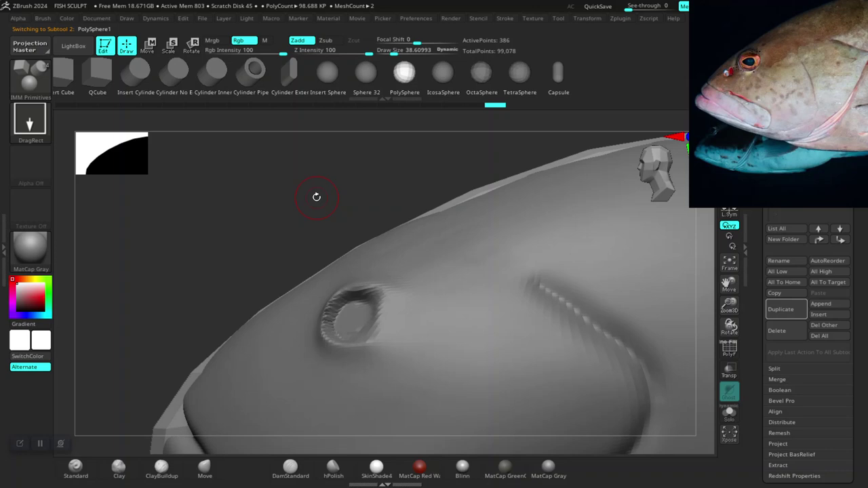
pyautogui.moveTo(274, 215)
pyautogui.mouseDown()
pyautogui.moveTo(357, 311)
pyautogui.moveTo(350, 347)
pyautogui.mouseUp()
pyautogui.moveTo(137, 286)
pyautogui.mouseDown()
pyautogui.moveTo(144, 215)
pyautogui.moveTo(374, 314)
pyautogui.mouseUp()
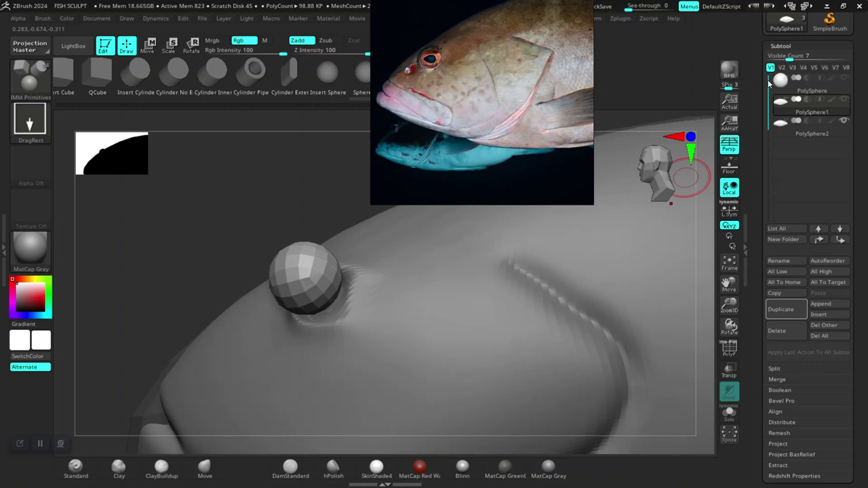
# Split the sphere off with Split Unmasked Points and make PolySphere2_1 visible
pyautogui.scroll(-1, 765, 196)
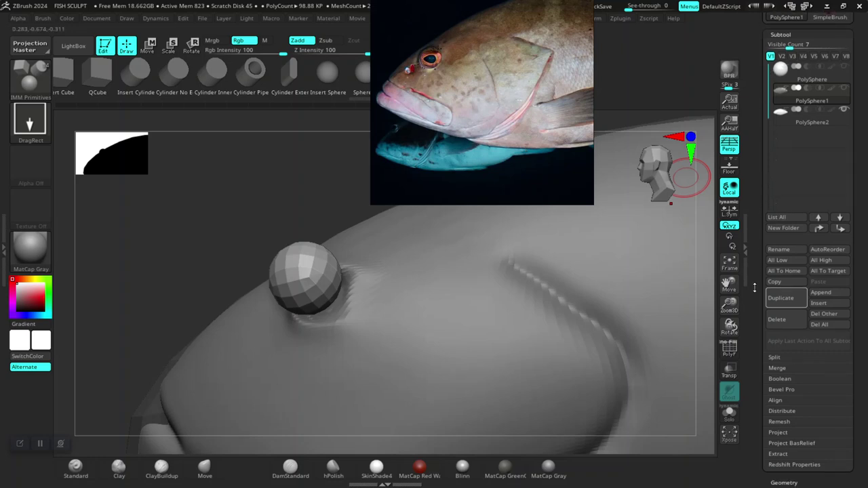
pyautogui.scroll(-5, 754, 285)
pyautogui.click(774, 255)
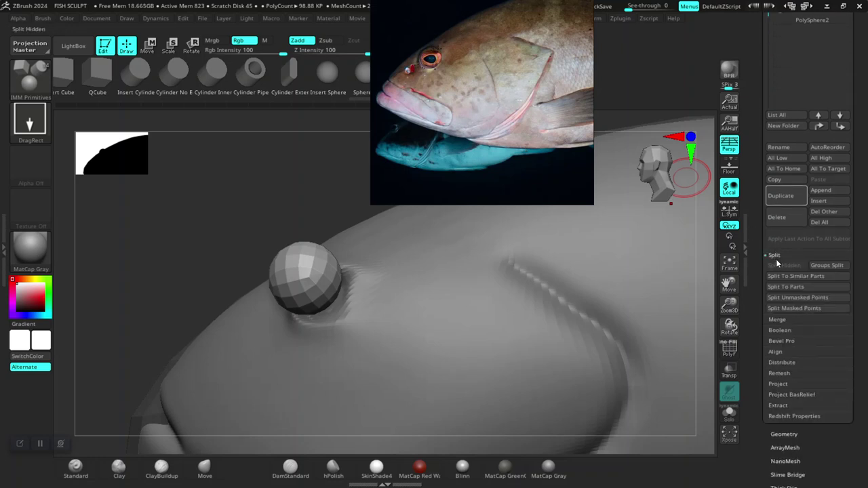
pyautogui.click(785, 298)
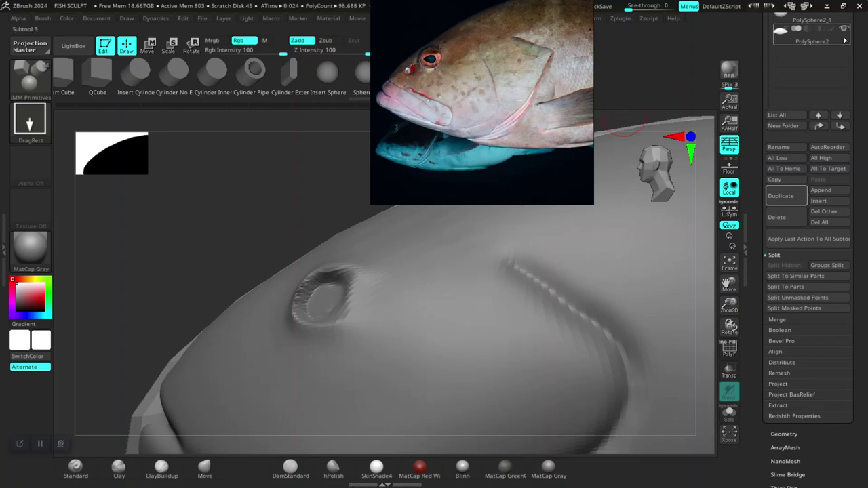
pyautogui.scroll(4, 756, 141)
pyautogui.click(843, 85)
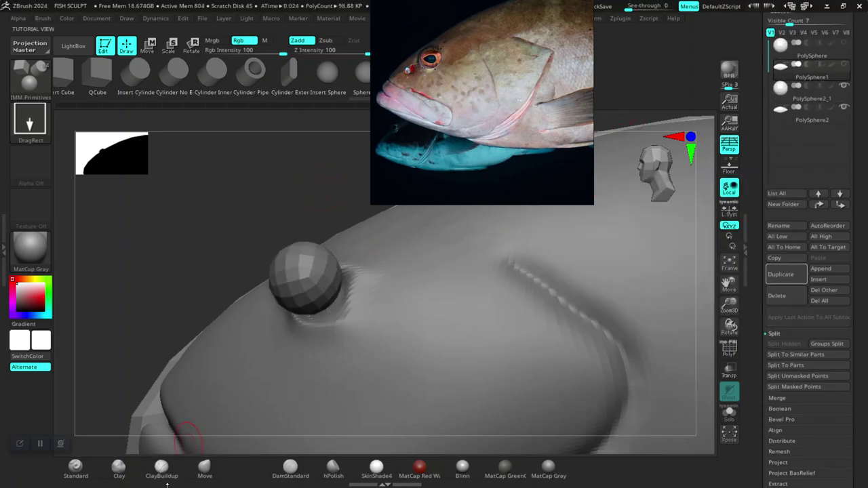
# Select the PolySphere2_1 eyeball and push it deeper into the socket with Move Transpose
pyautogui.click(205, 469)
pyautogui.keyDown('alt'); pyautogui.click(299, 257); pyautogui.keyUp('alt')
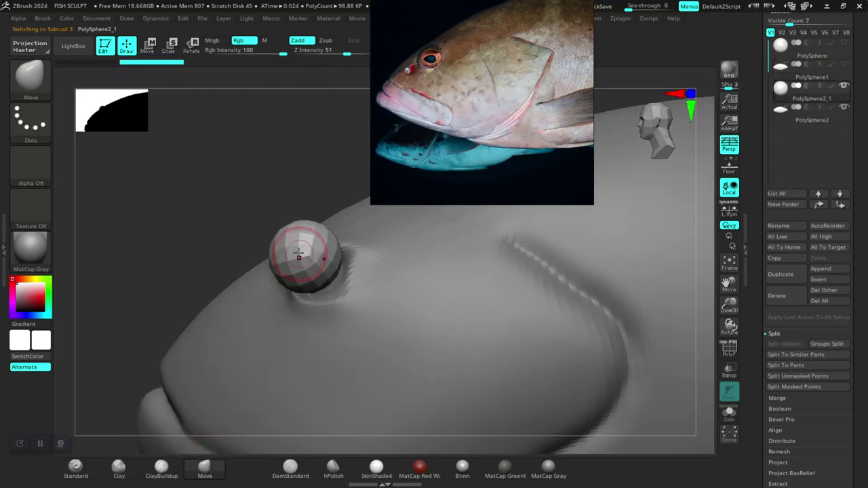
pyautogui.press('w')
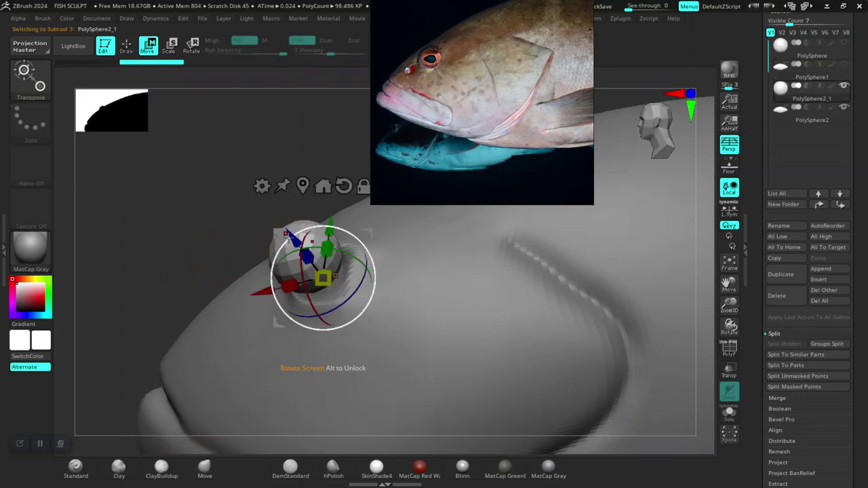
pyautogui.moveTo(286, 234); pyautogui.dragTo(312, 264)
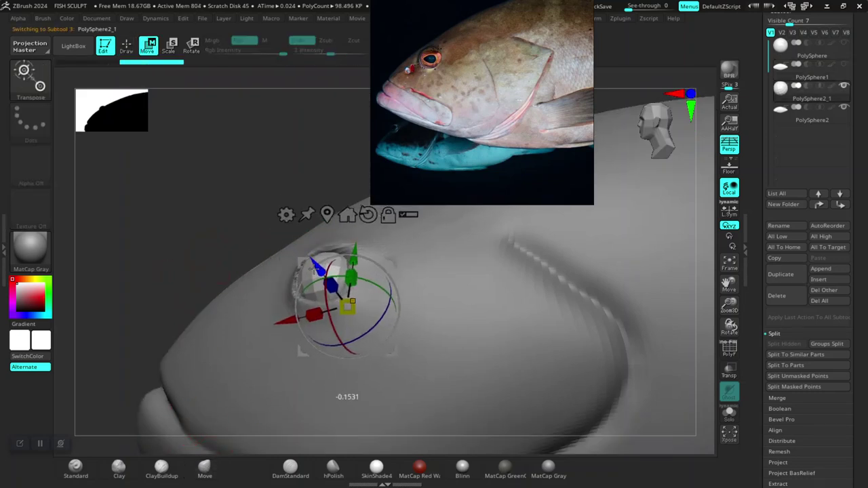
pyautogui.press('q')
# Undo two changes, compare both eyes from above, and select the fish body again
pyautogui.press('ctrl')
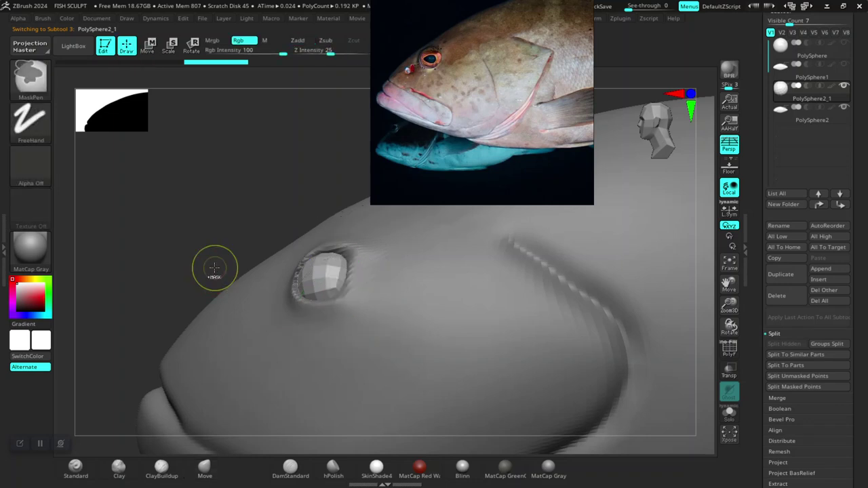
pyautogui.press('ctrl')
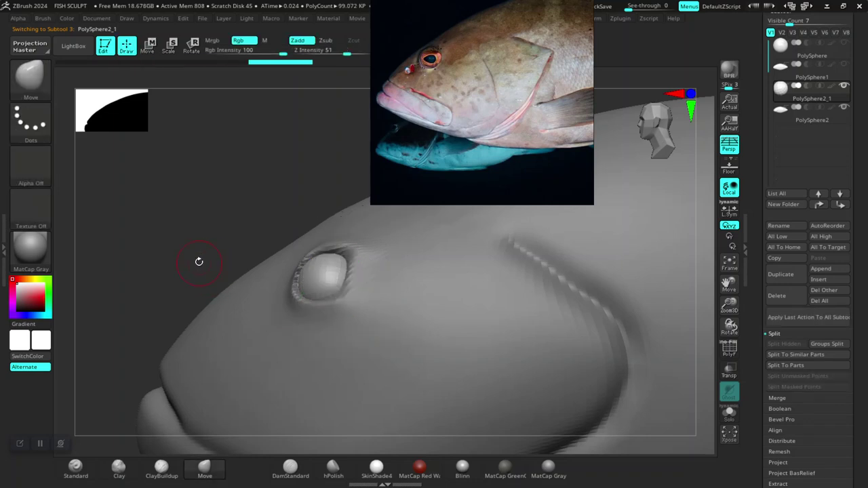
pyautogui.hotkey('ctrl', 'z')
pyautogui.hotkey('ctrl', 'z')
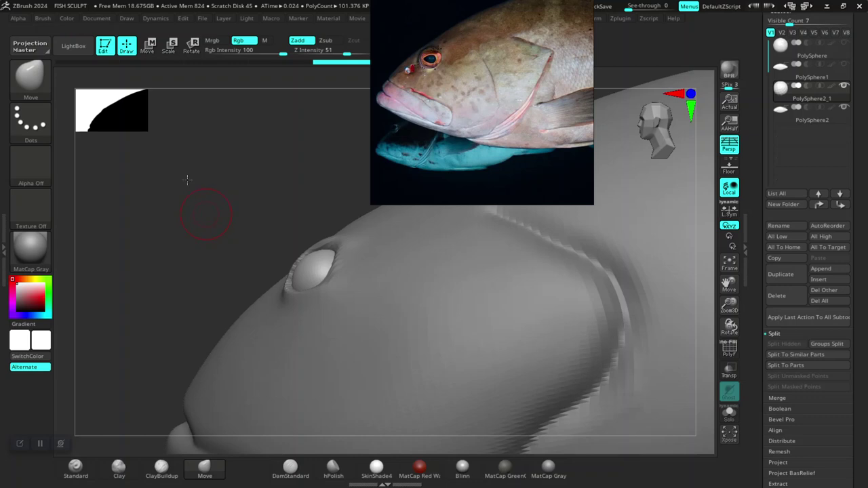
pyautogui.hotkey('ctrl', 'z')
pyautogui.moveTo(254, 231); pyautogui.dragTo(219, 265)
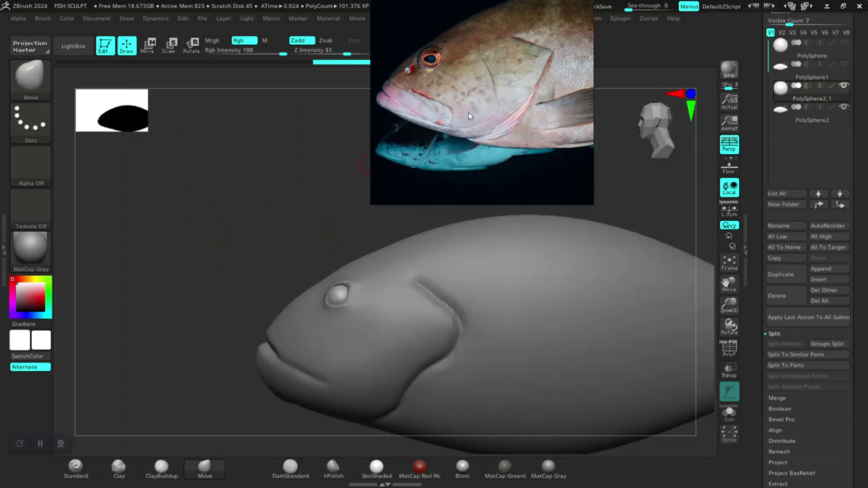
pyautogui.moveTo(289, 255)
pyautogui.mouseDown()
pyautogui.moveTo(416, 291)
pyautogui.moveTo(476, 330)
pyautogui.moveTo(477, 364)
pyautogui.moveTo(479, 343)
pyautogui.moveTo(534, 346)
pyautogui.moveTo(428, 248)
pyautogui.moveTo(495, 330)
pyautogui.moveTo(533, 316)
pyautogui.moveTo(505, 318)
pyautogui.moveTo(533, 321)
pyautogui.moveTo(355, 271)
pyautogui.mouseUp()
pyautogui.keyDown('alt'); pyautogui.click(428, 248); pyautogui.keyUp('alt')
pyautogui.press('space')
# Build a raised ClayBuildup lid around the eye socket, then compare front and side views
pyautogui.click(162, 467)
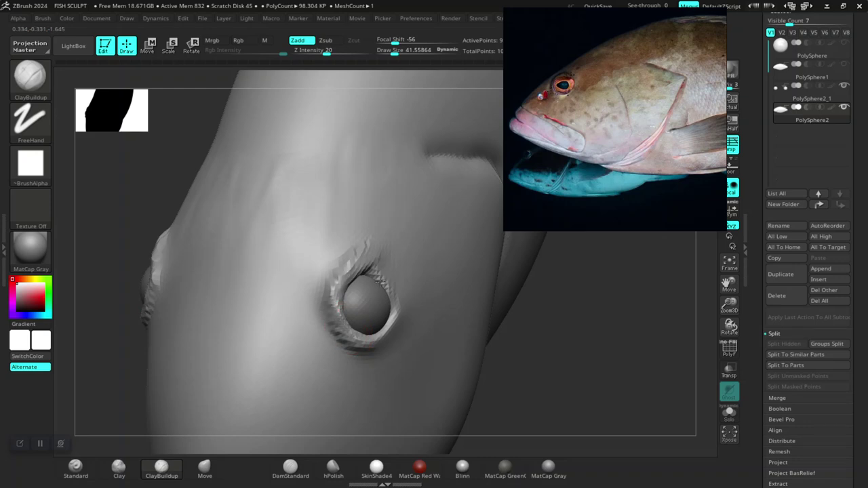
pyautogui.moveTo(380, 281); pyautogui.dragTo(410, 305, button='right')
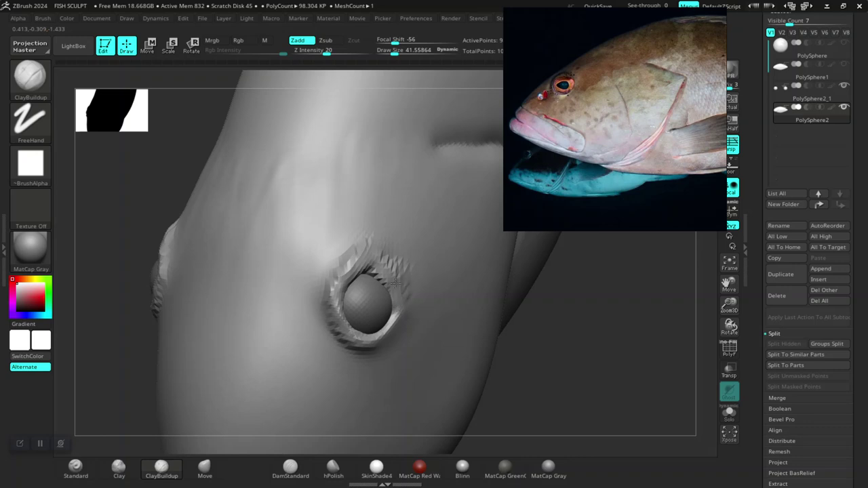
pyautogui.press('f')
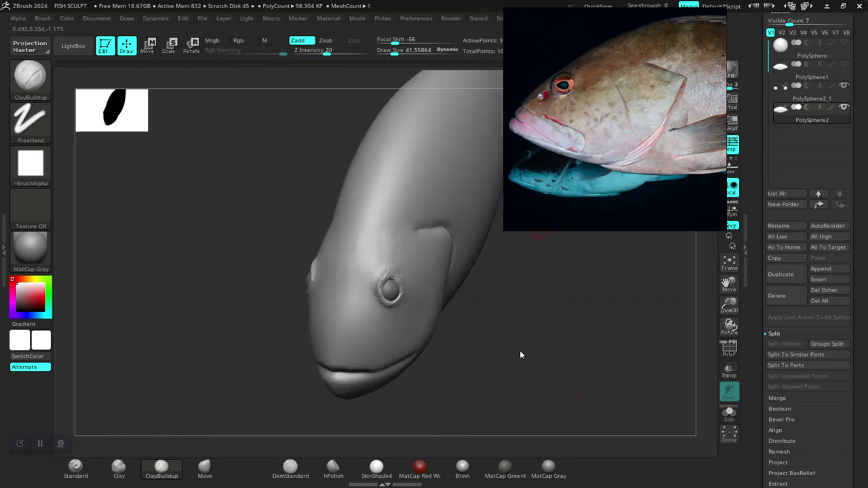
pyautogui.moveTo(520, 350); pyautogui.dragTo(465, 305, button='right')
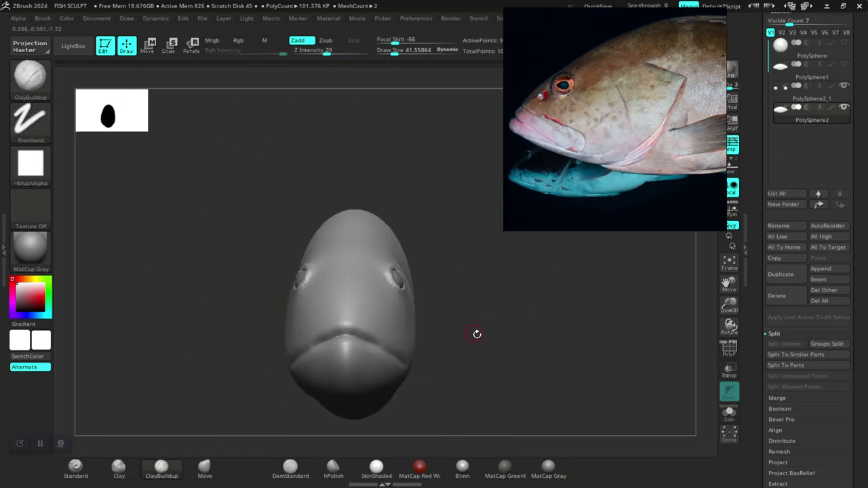
pyautogui.moveTo(508, 351)
pyautogui.mouseDown(button='right')
pyautogui.moveTo(457, 363)
pyautogui.moveTo(497, 361)
pyautogui.moveTo(493, 345)
pyautogui.moveTo(504, 364)
pyautogui.mouseUp(button='right')
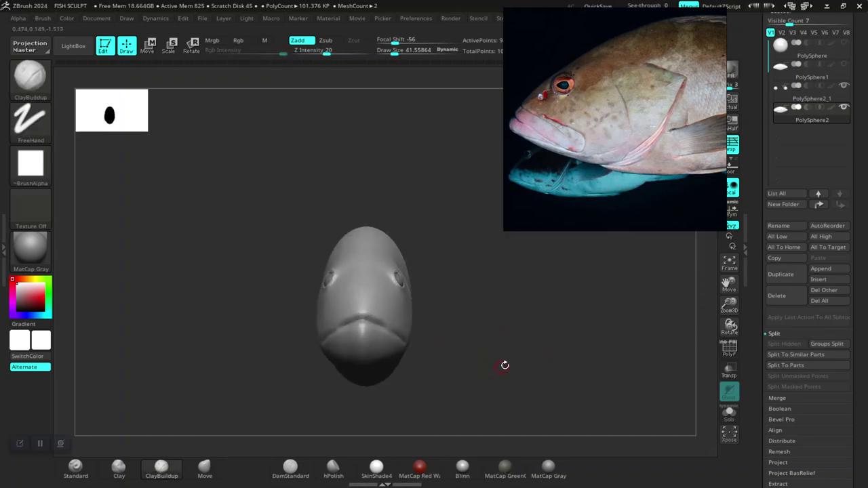
pyautogui.moveTo(495, 318)
pyautogui.mouseDown(button='right')
pyautogui.moveTo(493, 397)
pyautogui.moveTo(492, 351)
pyautogui.moveTo(549, 335)
pyautogui.moveTo(493, 346)
pyautogui.mouseUp(button='right')
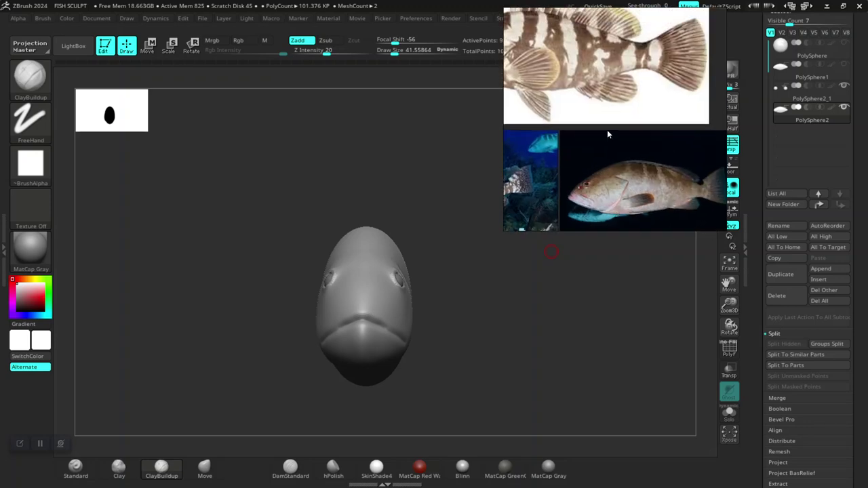
# Switch the reference viewer to a front-facing grouper photo
pyautogui.scroll(-2, 610, 164)
pyautogui.click(573, 108)
pyautogui.scroll(2, 563, 118)
pyautogui.scroll(2, 563, 119)
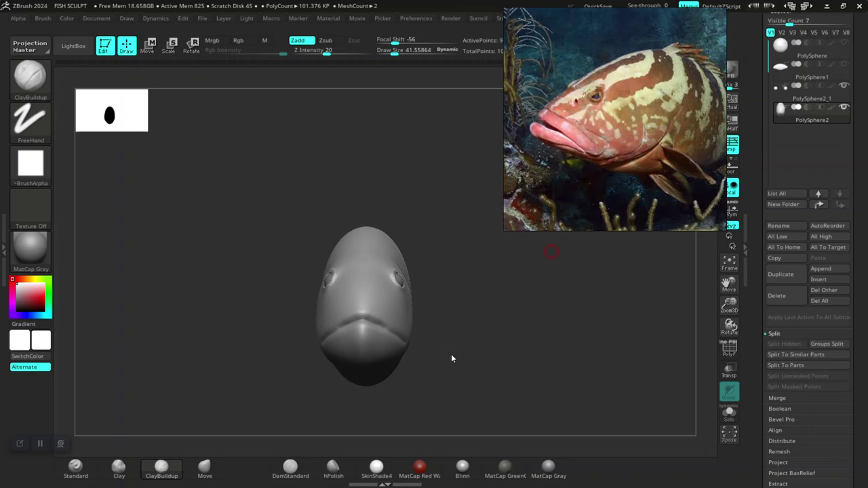
# Drop the fish to its lowest subdivision level and enlarge the brush to about 266
pyautogui.moveTo(452, 357); pyautogui.dragTo(453, 355)
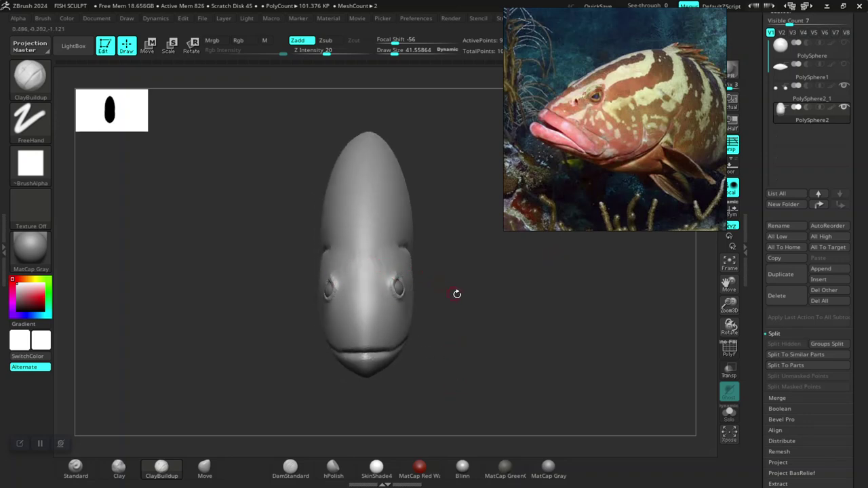
pyautogui.keyDown('alt'); pyautogui.moveTo(446, 289); pyautogui.dragTo(472, 325); pyautogui.keyUp('alt')
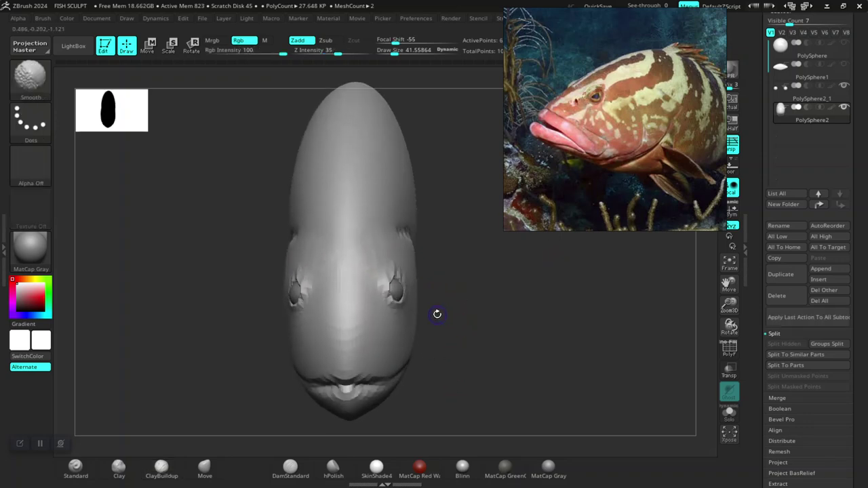
pyautogui.hotkey('shift', 'd')
pyautogui.moveTo(469, 302)
pyautogui.mouseDown()
pyautogui.moveTo(475, 292)
pyautogui.moveTo(475, 318)
pyautogui.mouseUp()
pyautogui.hotkey('shift', 'd')
pyautogui.press('space')
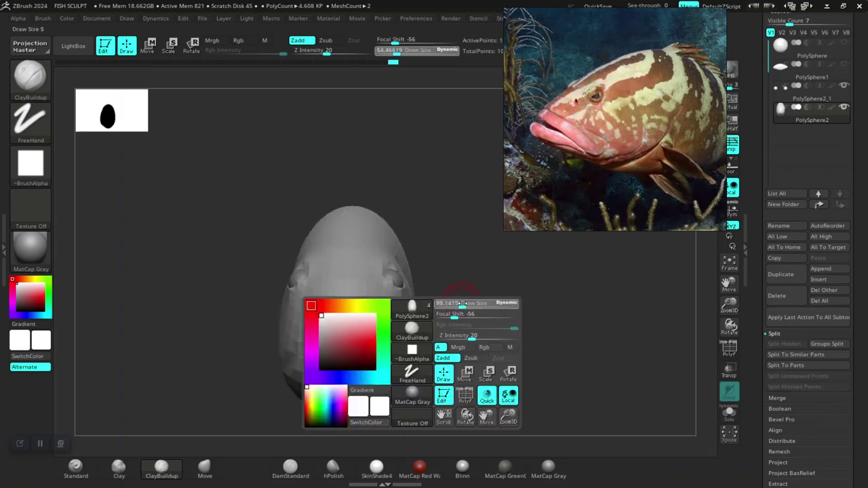
pyautogui.moveTo(478, 302); pyautogui.dragTo(480, 303)
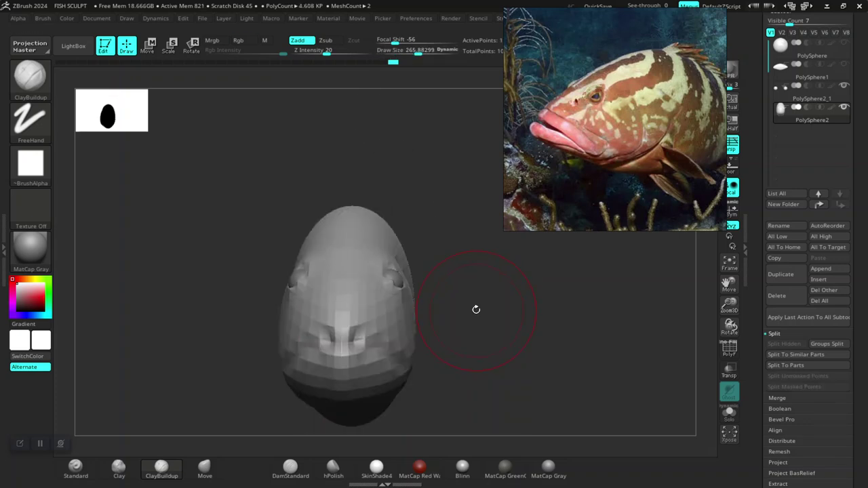
# Switch to the Move brush and enlarge it for broad reshaping of the head
pyautogui.click(204, 466)
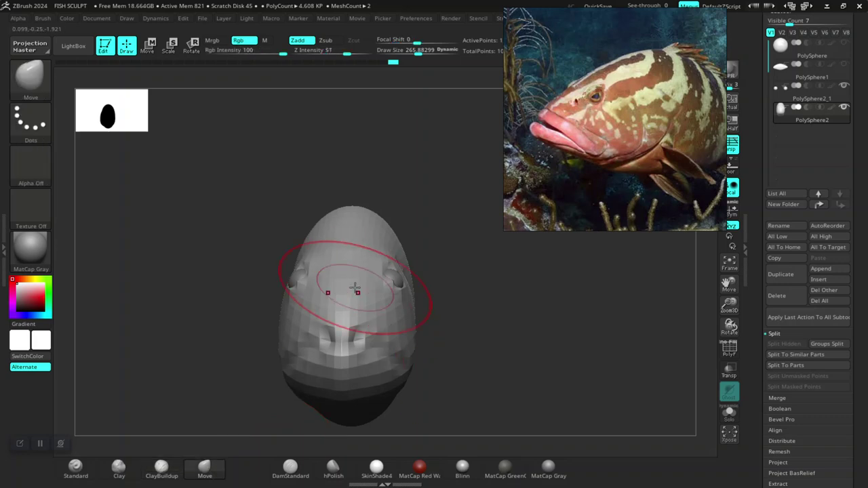
pyautogui.moveTo(484, 305)
pyautogui.mouseDown()
pyautogui.moveTo(480, 345)
pyautogui.moveTo(302, 267)
pyautogui.mouseUp()
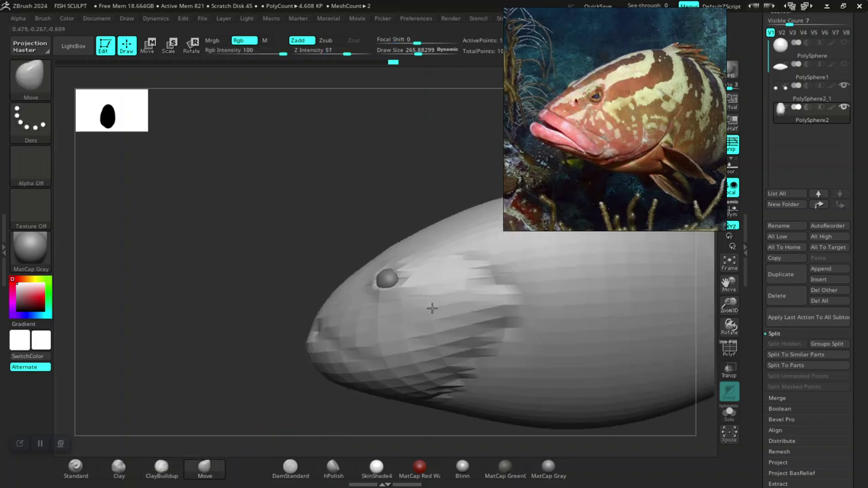
pyautogui.moveTo(256, 245)
pyautogui.mouseDown()
pyautogui.moveTo(494, 329)
pyautogui.moveTo(468, 305)
pyautogui.moveTo(473, 326)
pyautogui.moveTo(465, 319)
pyautogui.mouseUp()
pyautogui.press('space')
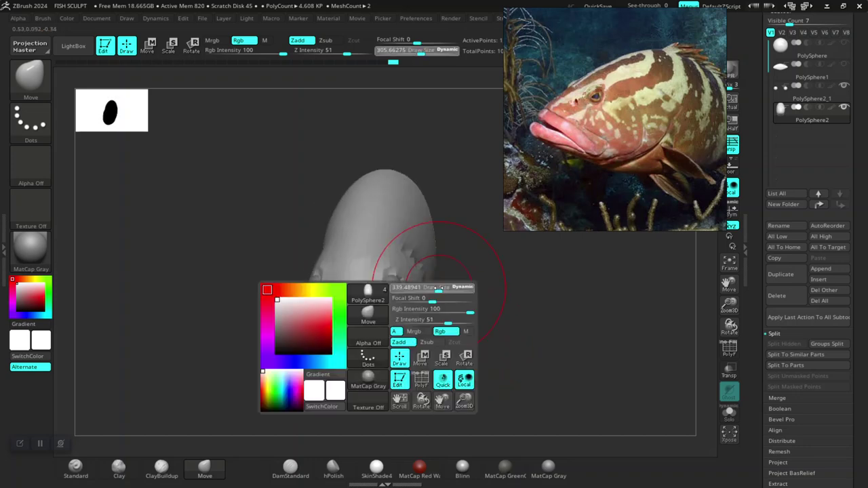
pyautogui.moveTo(441, 287)
pyautogui.mouseDown()
pyautogui.moveTo(461, 322)
pyautogui.moveTo(391, 281)
pyautogui.mouseUp()
pyautogui.press('space')
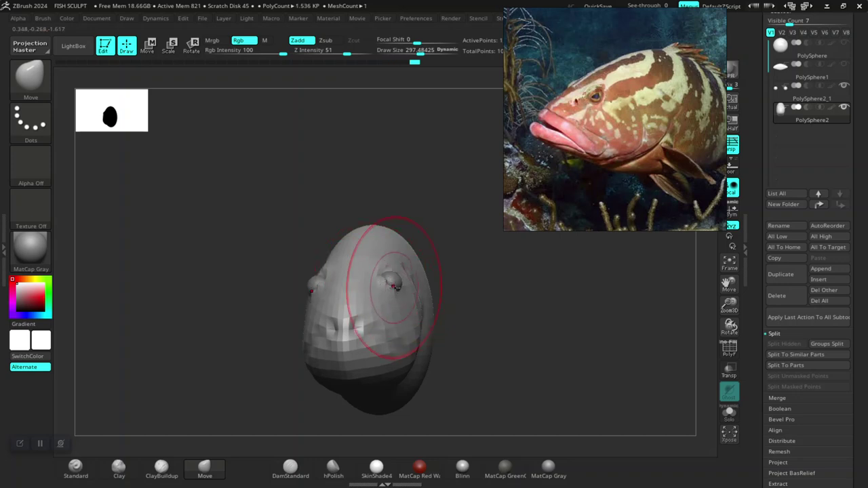
# Hide the PolySphere2_1 eyeball and inspect the head and socket from several angles
pyautogui.click(844, 87)
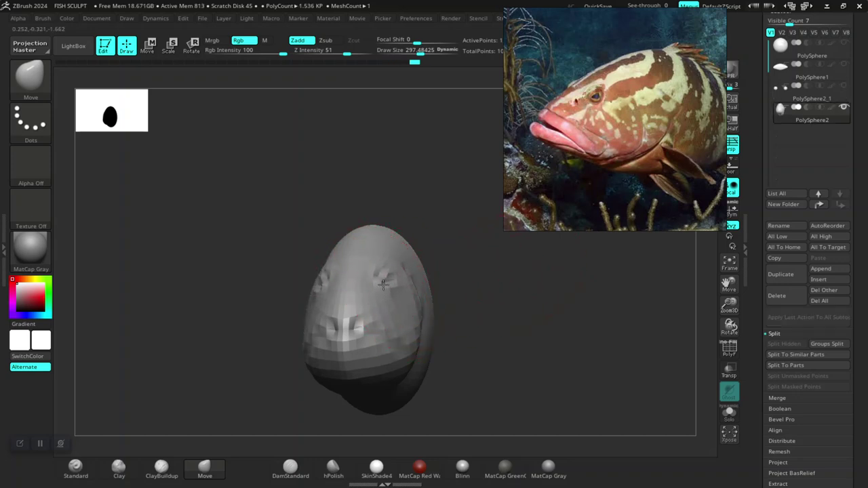
pyautogui.moveTo(497, 331)
pyautogui.mouseDown()
pyautogui.moveTo(533, 369)
pyautogui.moveTo(509, 342)
pyautogui.mouseUp()
pyautogui.press('space')
pyautogui.moveTo(488, 302); pyautogui.dragTo(361, 339)
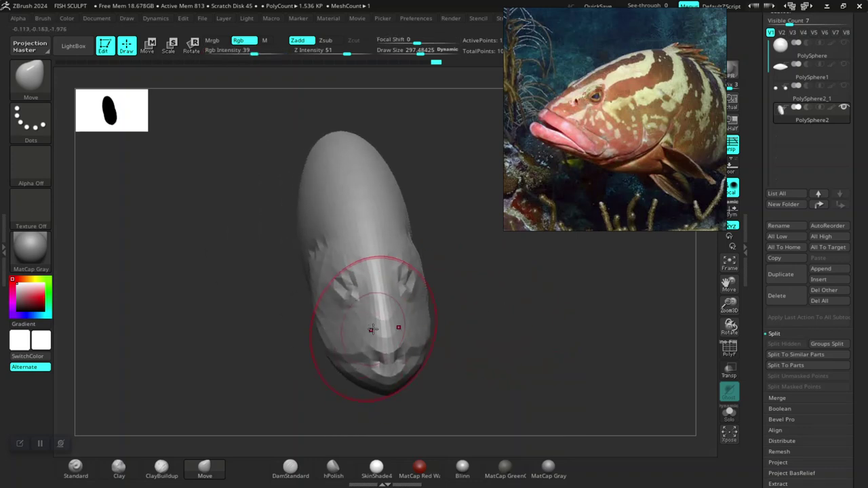
pyautogui.moveTo(510, 352)
pyautogui.mouseDown()
pyautogui.moveTo(528, 319)
pyautogui.moveTo(539, 329)
pyautogui.moveTo(519, 355)
pyautogui.moveTo(493, 330)
pyautogui.moveTo(468, 349)
pyautogui.moveTo(509, 359)
pyautogui.moveTo(434, 366)
pyautogui.mouseUp()
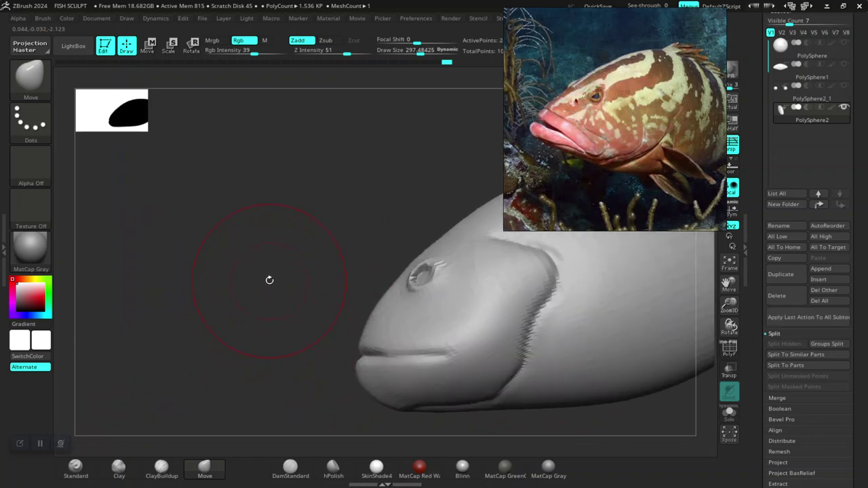
pyautogui.moveTo(284, 310); pyautogui.dragTo(281, 321)
pyautogui.moveTo(497, 340)
pyautogui.mouseDown()
pyautogui.moveTo(533, 355)
pyautogui.moveTo(443, 349)
pyautogui.moveTo(477, 333)
pyautogui.moveTo(486, 347)
pyautogui.moveTo(316, 361)
pyautogui.mouseUp()
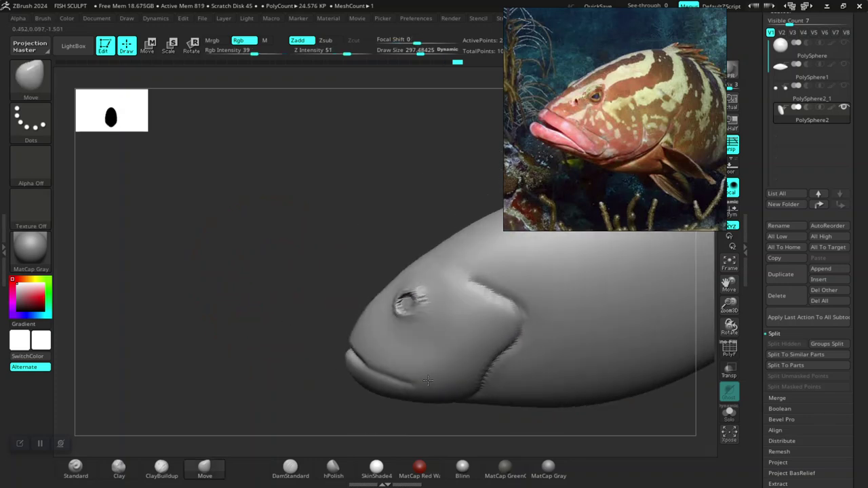
pyautogui.keyDown('ctrl'); pyautogui.moveTo(271, 334); pyautogui.dragTo(248, 286, button='right'); pyautogui.keyUp('ctrl')
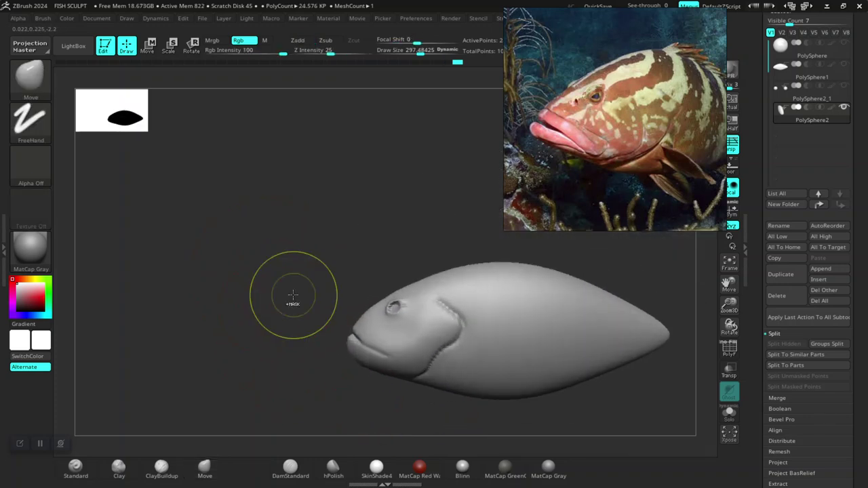
# Save the project over the existing FISH SCULPT.ZPR file
pyautogui.hotkey('ctrl', 's')
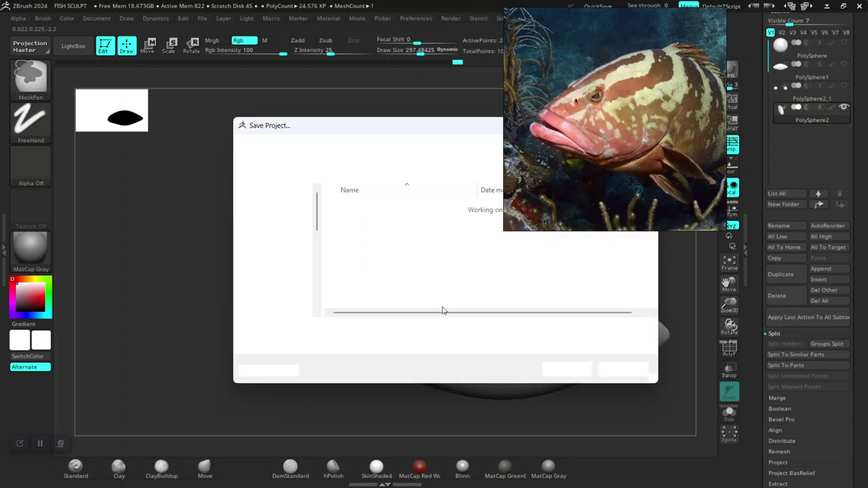
pyautogui.click(561, 369)
pyautogui.click(458, 237)
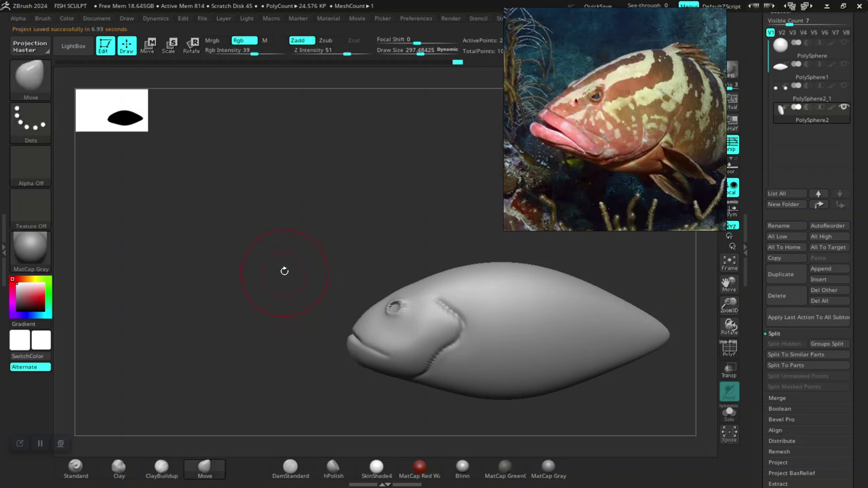
# Step back two sculpt changes, redo them, and unhide the PolySphere2_1 eyeball
pyautogui.hotkey('ctrl', 'z')
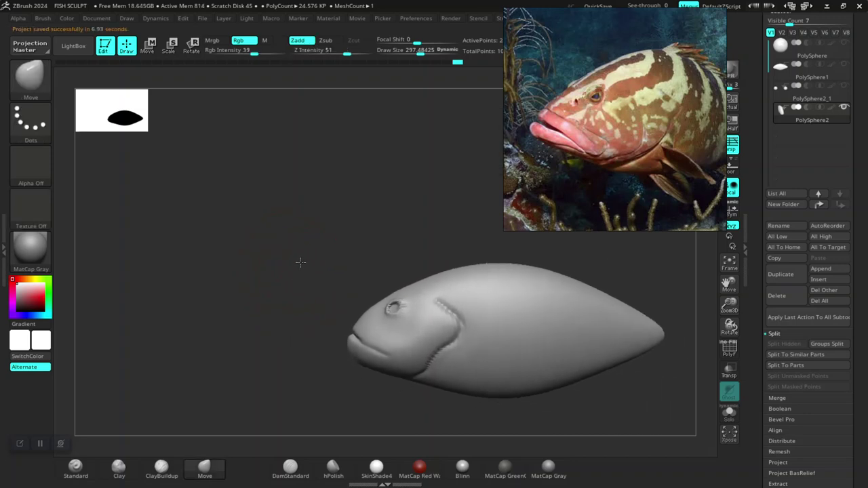
pyautogui.hotkey('ctrl', 'z')
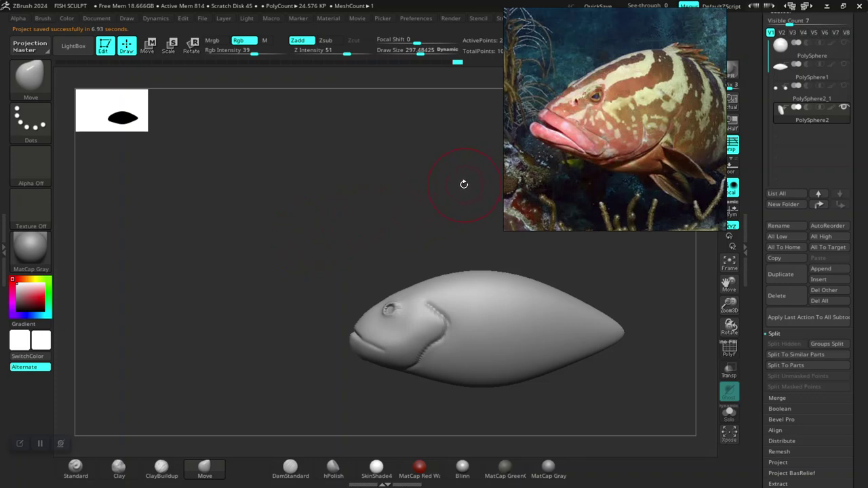
pyautogui.hotkey('ctrl', 'shift', 'z')
pyautogui.hotkey('ctrl', 'shift', 'z')
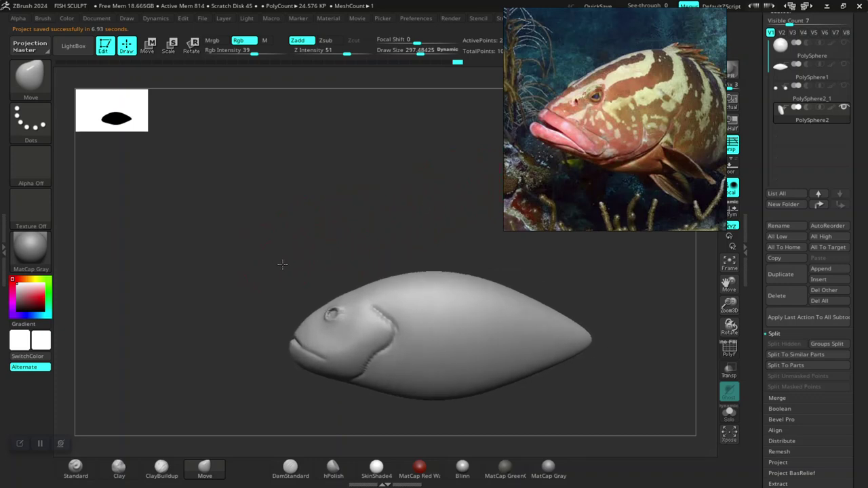
pyautogui.hotkey('ctrl', 'shift', 'z')
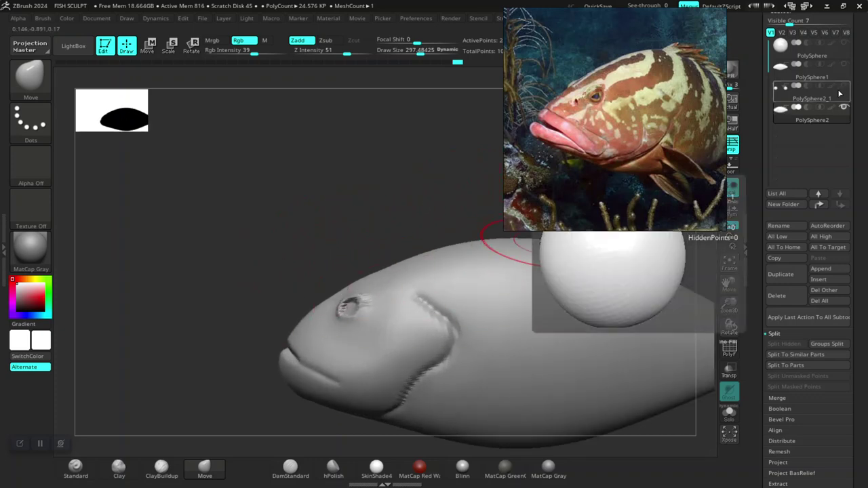
pyautogui.click(844, 87)
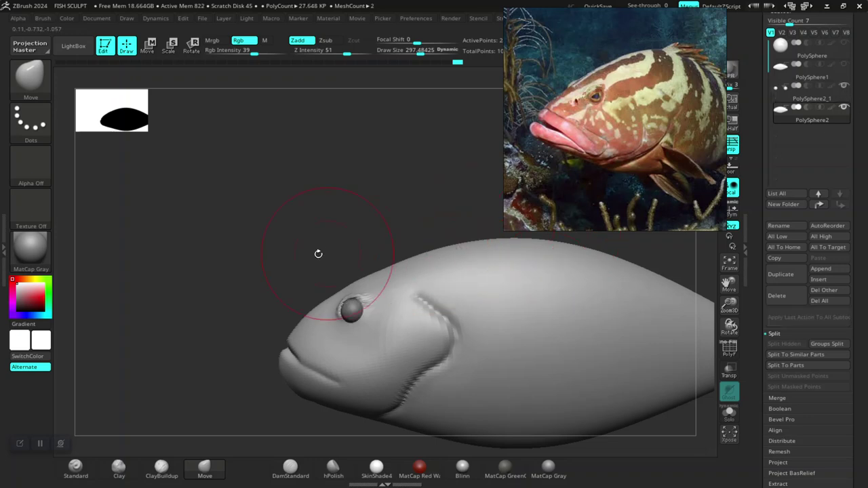
# Raise the eyeball sphere slightly within the socket using the Move gizmo, checking both eyes
pyautogui.press('w')
pyautogui.moveTo(259, 263); pyautogui.dragTo(300, 246)
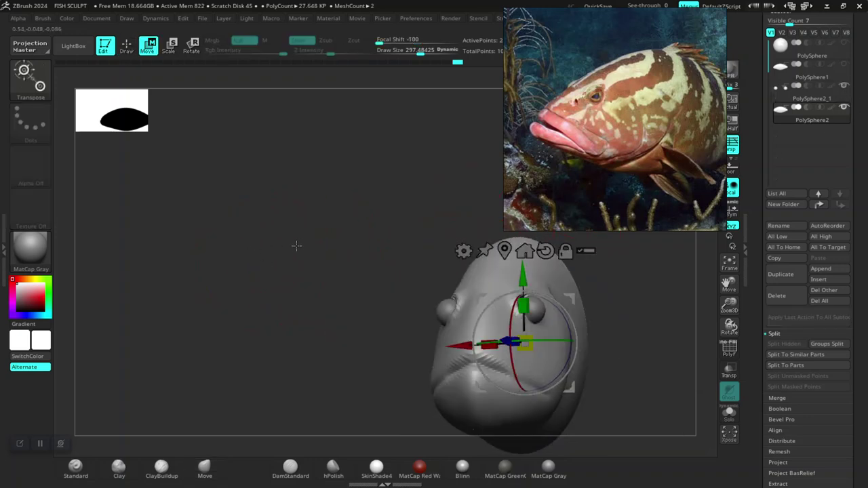
pyautogui.click(813, 100)
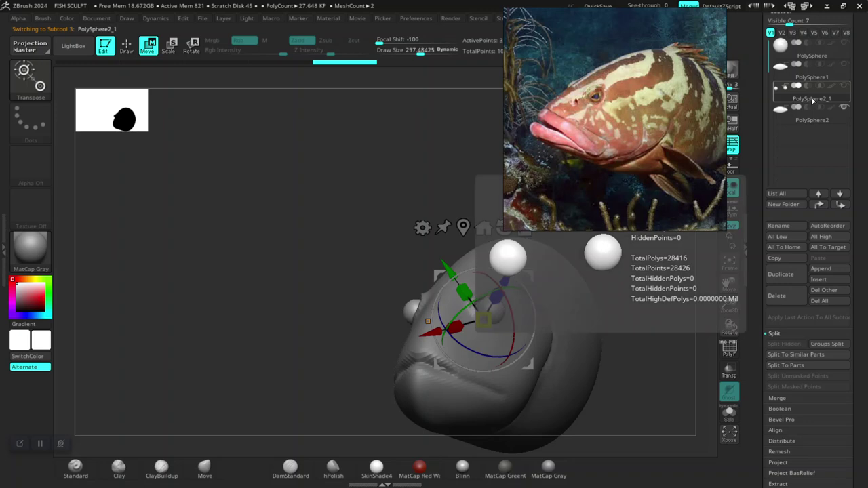
pyautogui.moveTo(255, 331)
pyautogui.mouseDown()
pyautogui.moveTo(280, 329)
pyautogui.moveTo(224, 344)
pyautogui.mouseUp()
pyautogui.moveTo(533, 333); pyautogui.dragTo(255, 287)
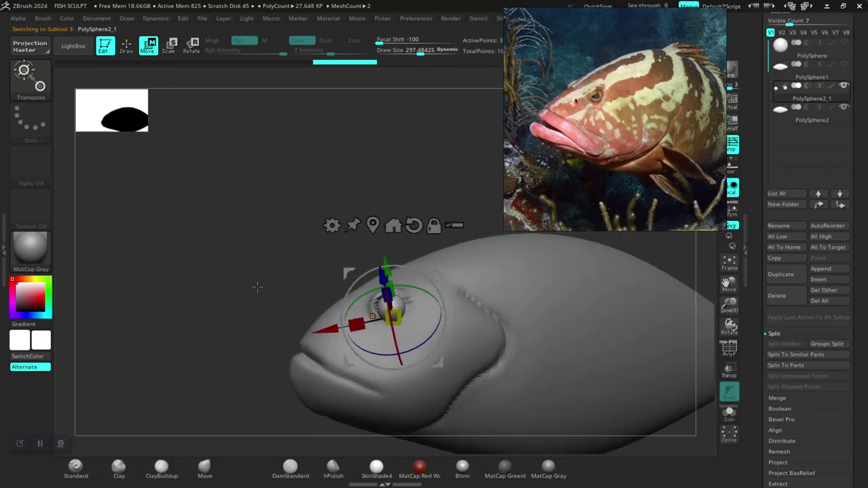
pyautogui.scroll(5, 417, 293)
pyautogui.moveTo(384, 259); pyautogui.dragTo(385, 252)
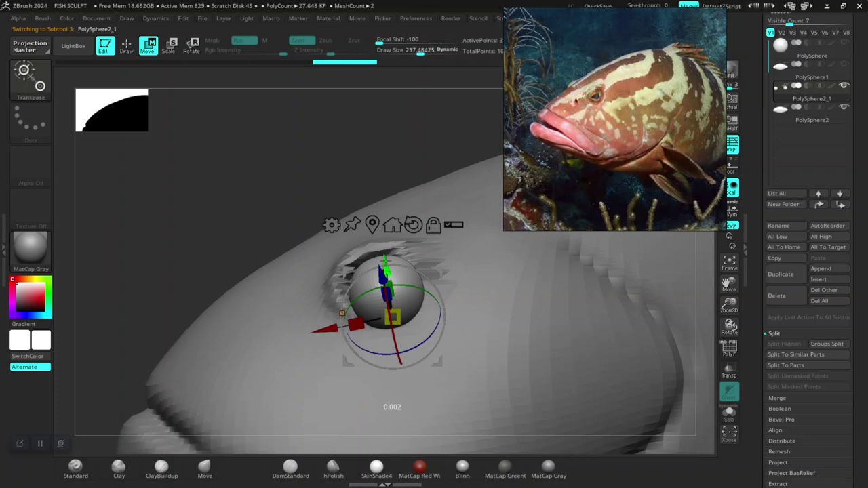
pyautogui.moveTo(238, 258)
pyautogui.mouseDown()
pyautogui.moveTo(444, 259)
pyautogui.moveTo(425, 265)
pyautogui.mouseUp()
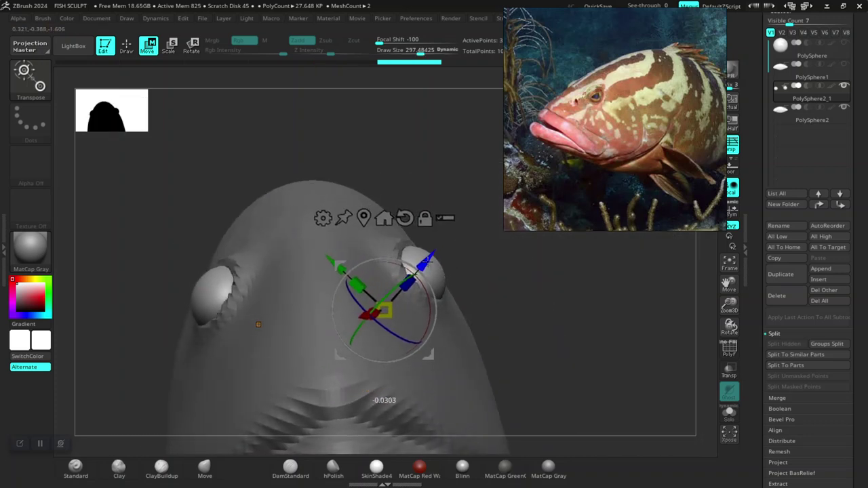
pyautogui.moveTo(587, 325); pyautogui.dragTo(531, 333)
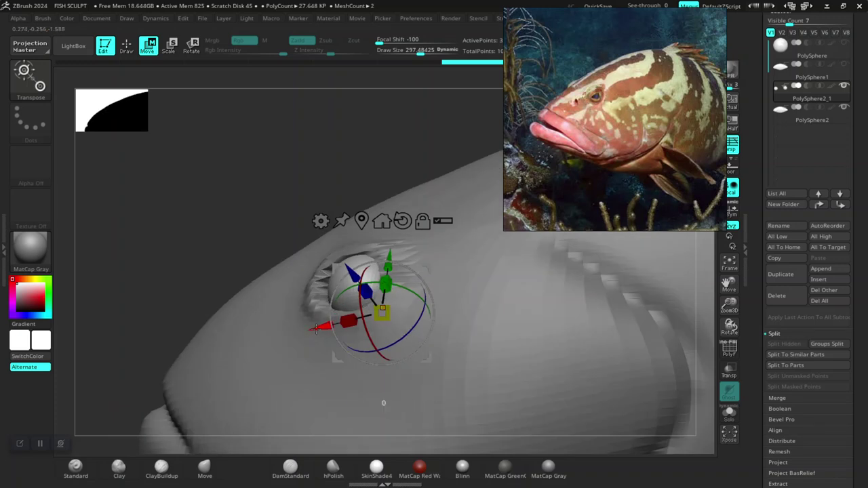
# Return to sculpting mode with the fish body as the active subtool
pyautogui.press('q')
pyautogui.keyDown('alt'); pyautogui.click(288, 343); pyautogui.keyUp('alt')
pyautogui.moveTo(288, 342); pyautogui.dragTo(249, 250)
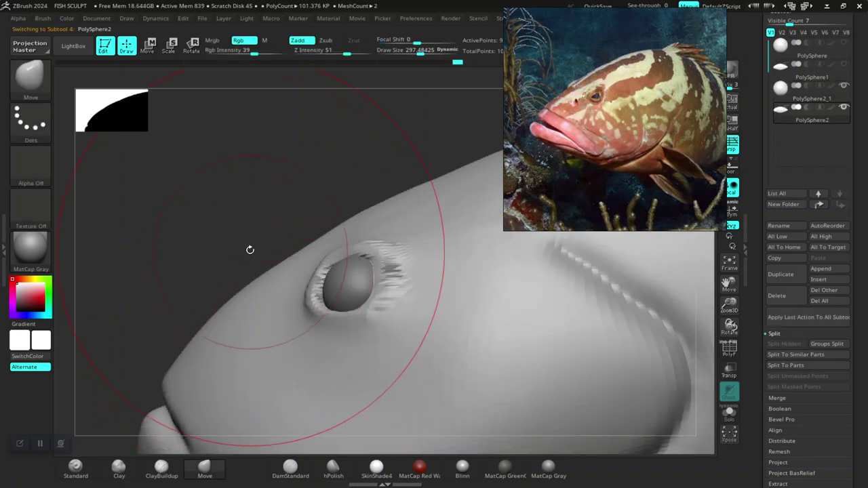
# Push the socket rim snugly around the eyeball with the Move brush
pyautogui.moveTo(244, 205); pyautogui.dragTo(264, 206)
pyautogui.moveTo(312, 264)
pyautogui.mouseDown()
pyautogui.moveTo(325, 292)
pyautogui.moveTo(372, 288)
pyautogui.mouseUp()
pyautogui.press('space')
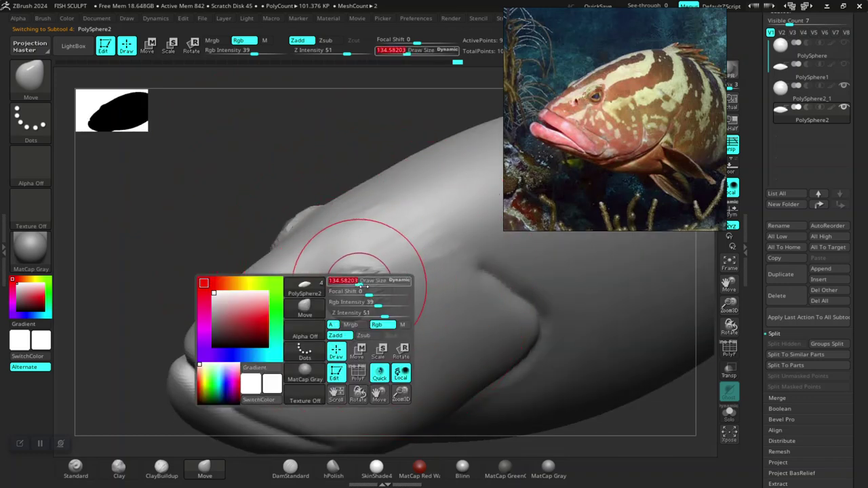
pyautogui.moveTo(320, 306); pyautogui.dragTo(349, 274)
pyautogui.moveTo(321, 303)
pyautogui.mouseDown()
pyautogui.moveTo(364, 290)
pyautogui.moveTo(324, 320)
pyautogui.moveTo(329, 296)
pyautogui.mouseUp()
# Orbit and zoom around the fish to review the seated eye and body shape
pyautogui.moveTo(278, 179); pyautogui.dragTo(310, 132)
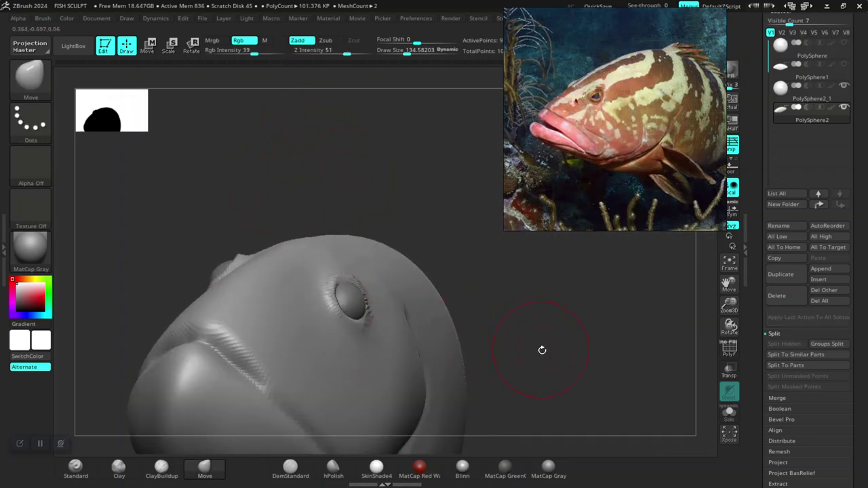
pyautogui.moveTo(542, 350); pyautogui.dragTo(398, 305)
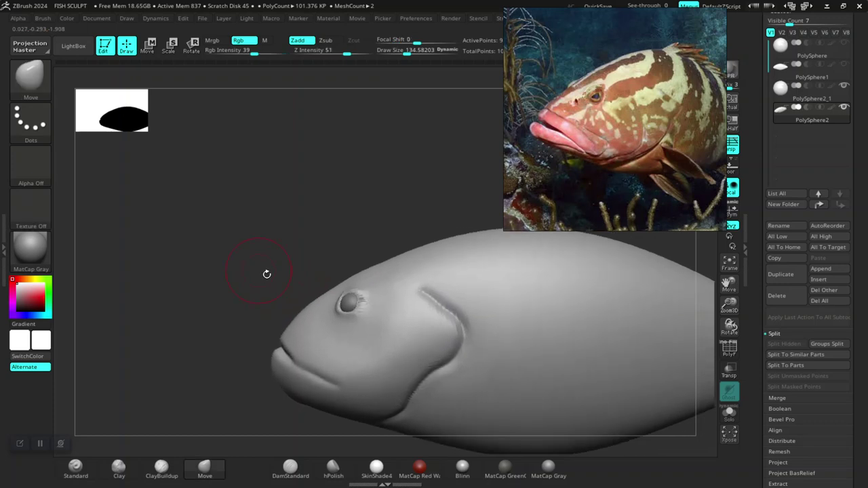
pyautogui.keyDown('alt'); pyautogui.moveTo(248, 281); pyautogui.dragTo(290, 341); pyautogui.keyUp('alt')
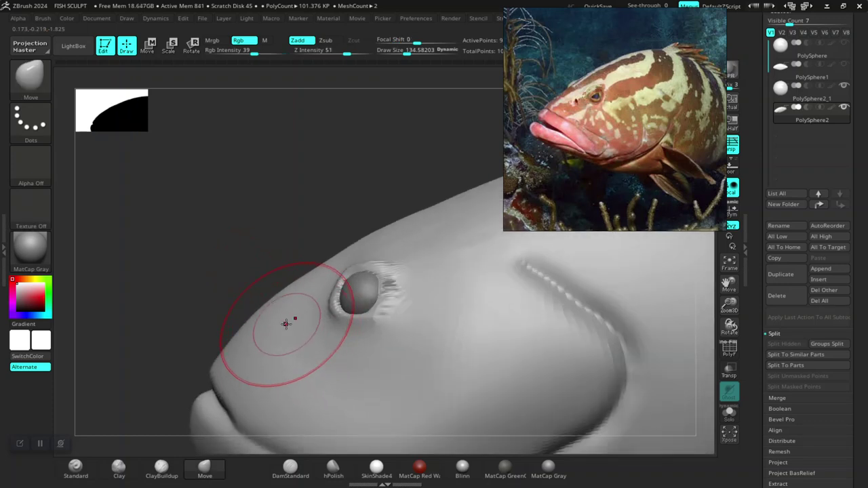
pyautogui.keyDown('alt'); pyautogui.moveTo(275, 237); pyautogui.dragTo(309, 207); pyautogui.keyUp('alt')
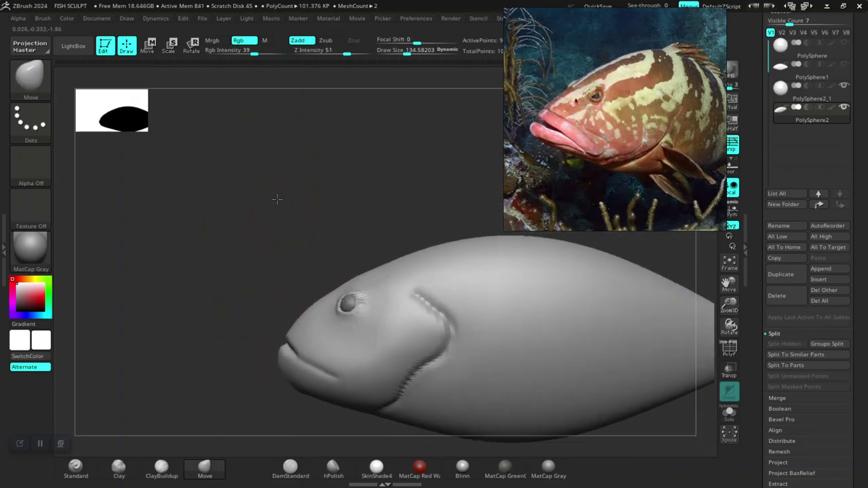
pyautogui.moveTo(310, 207); pyautogui.dragTo(214, 290)
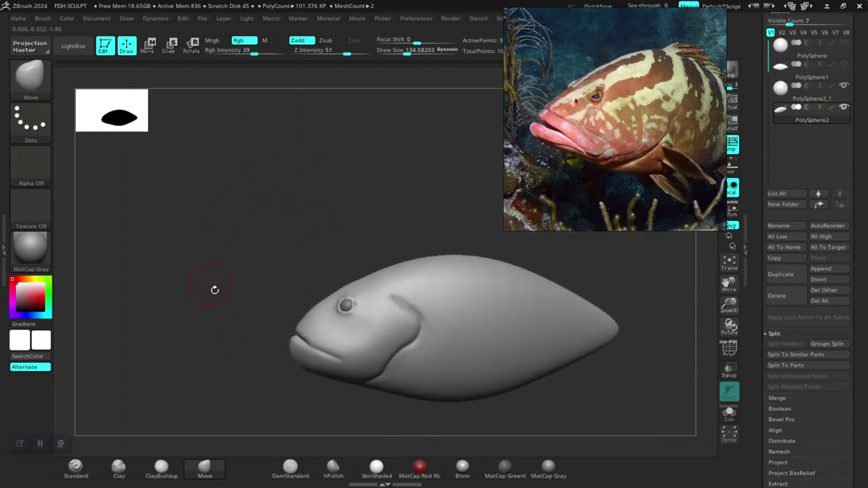